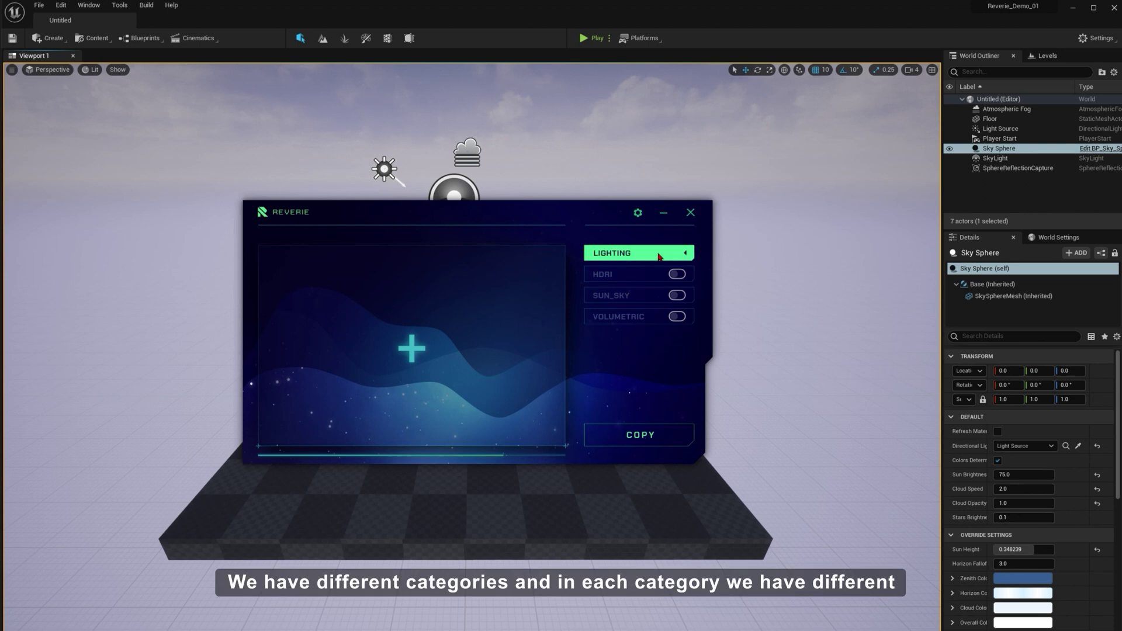
Step: Review the extractable actors under Reverie's Lighting, Landscape and Post_Process categories, and move the Reverie window aside
click(661, 252)
click(654, 280)
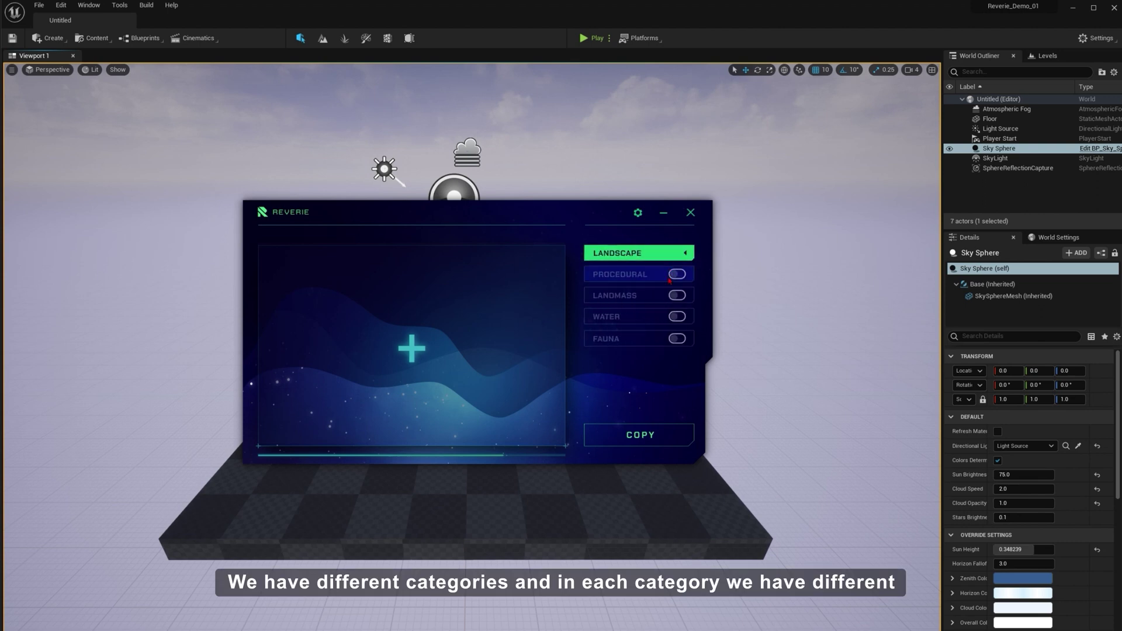
click(669, 254)
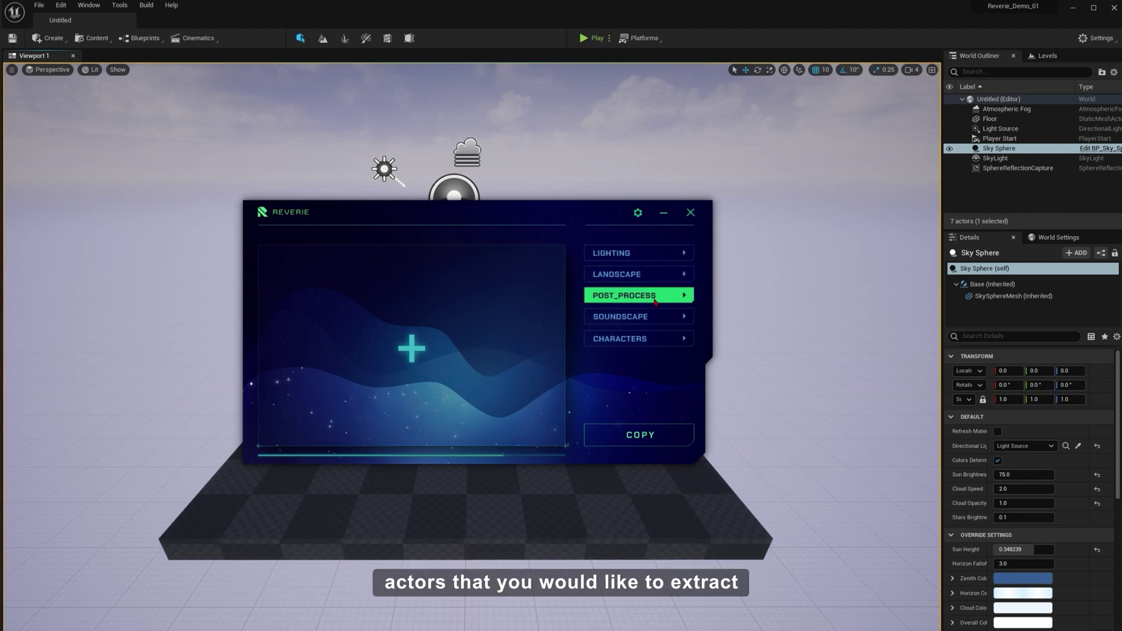
click(655, 296)
click(672, 254)
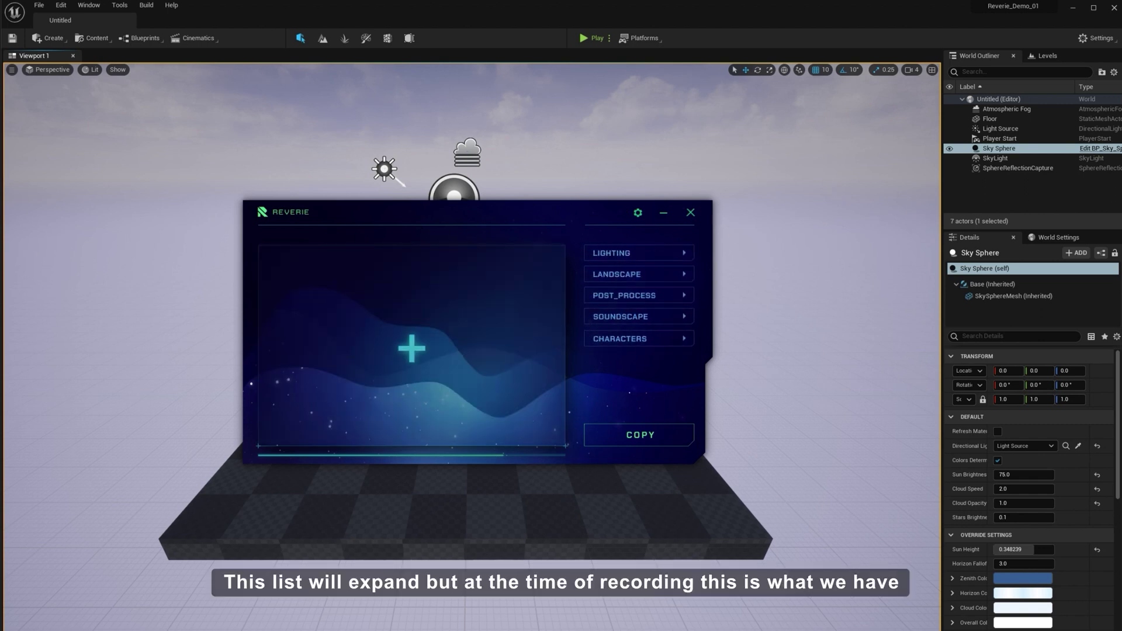
drag(441, 227, 270, 263)
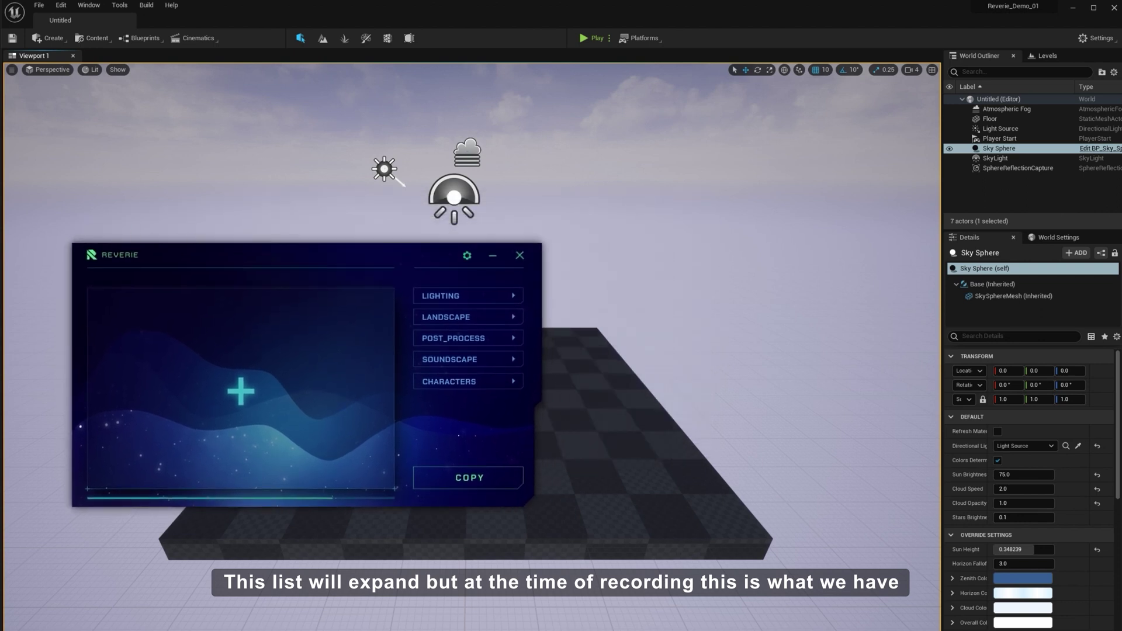
Step: Switch to the browser, look through the artist's ArtStation portfolio and open the Grain-flow hangar artwork
key(alt+Tab)
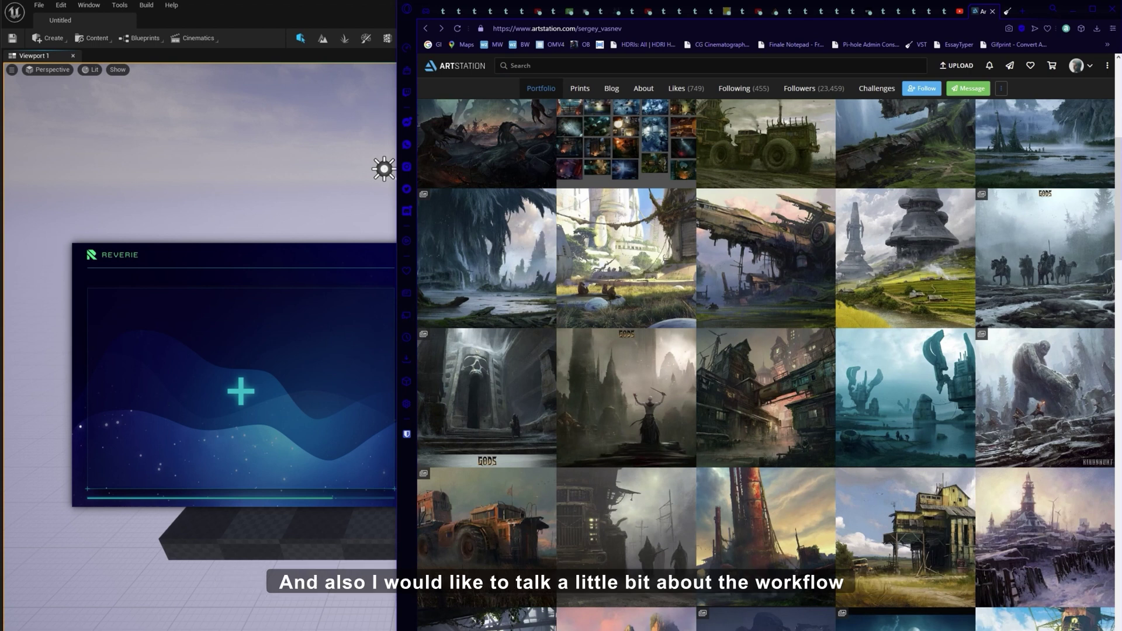
scroll(928, 327, up, 5)
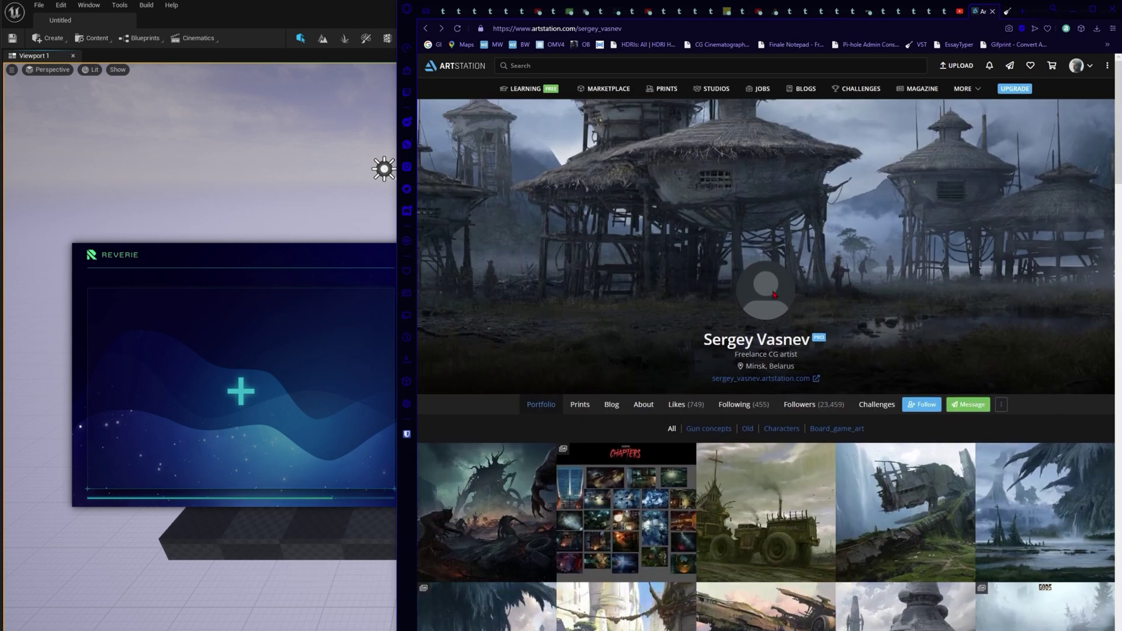
scroll(767, 292, down, 2)
scroll(1021, 512, down, 8)
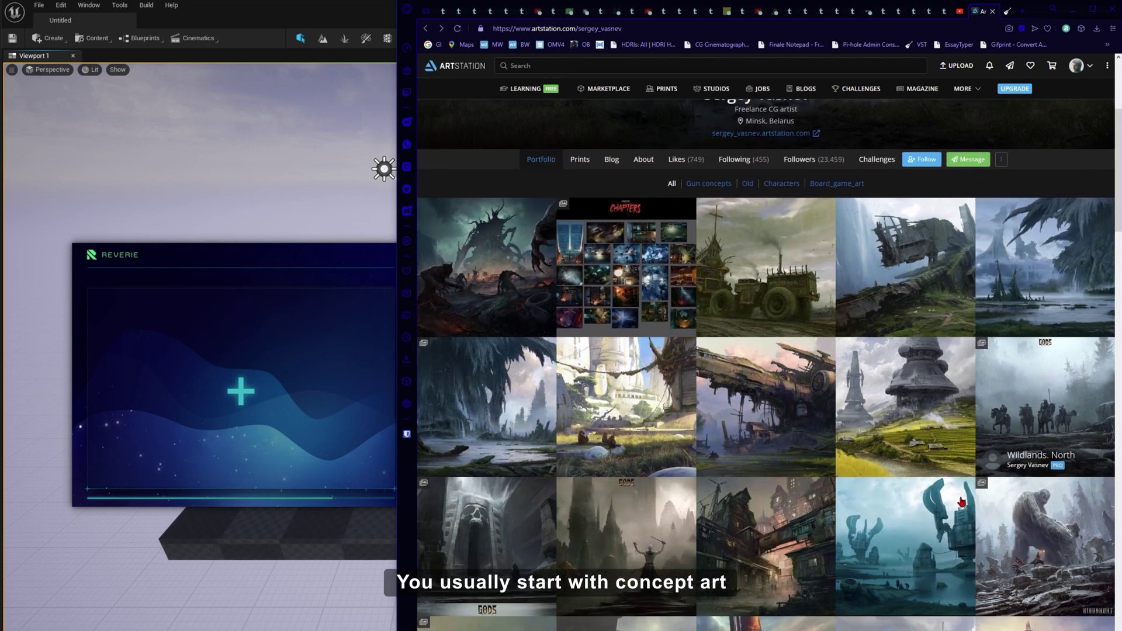
scroll(928, 462, down, 2)
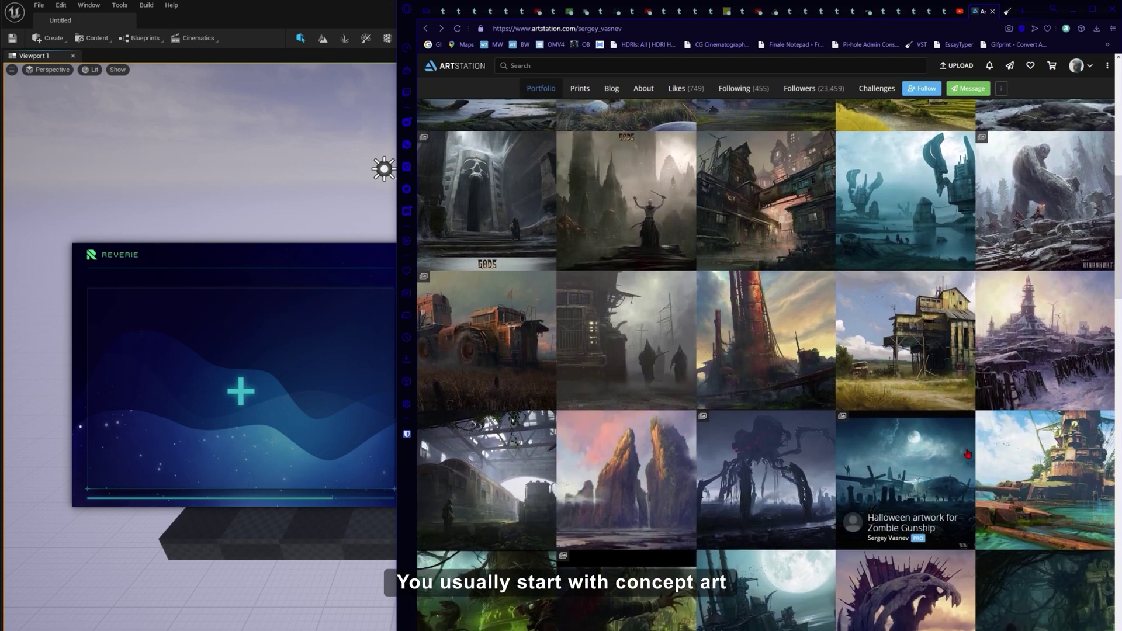
scroll(917, 468, down, 3)
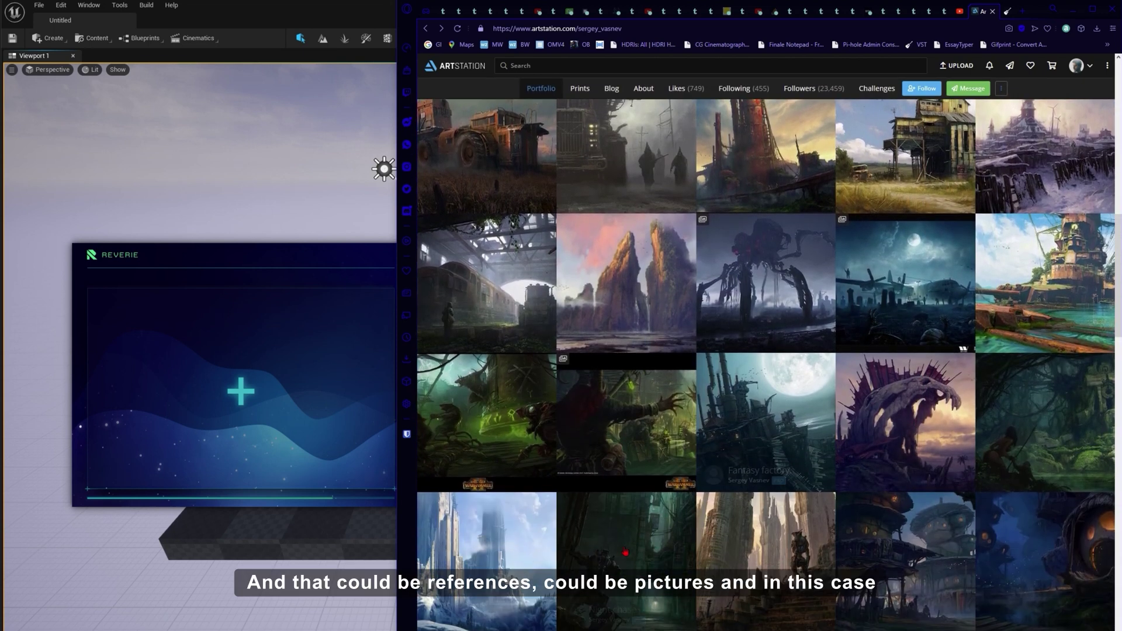
scroll(888, 393, down, 5)
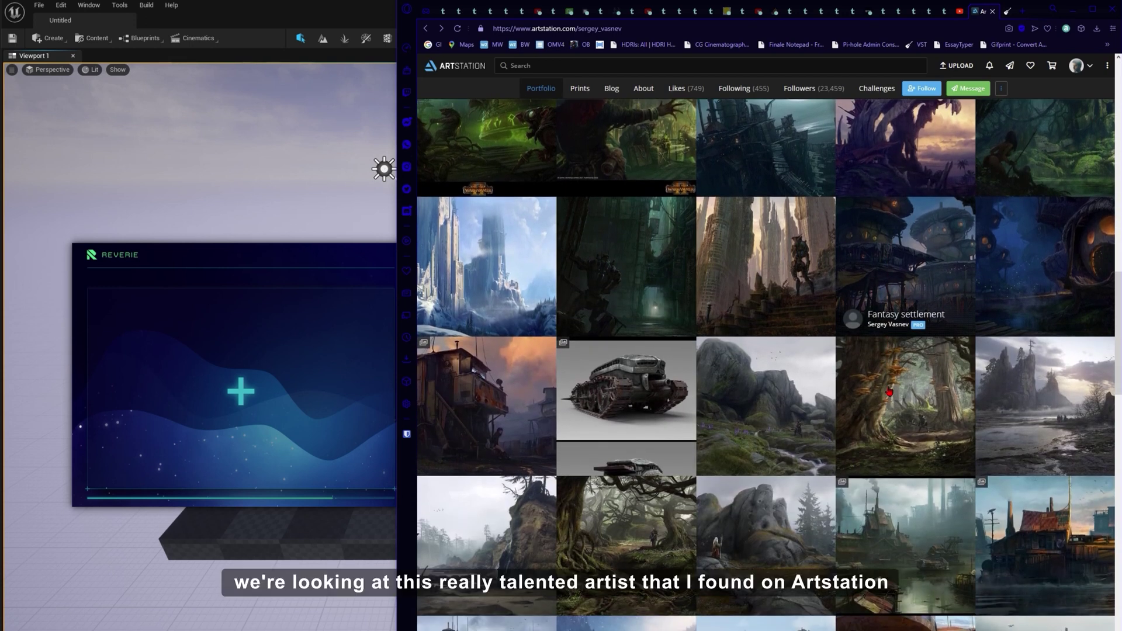
scroll(889, 392, up, 5)
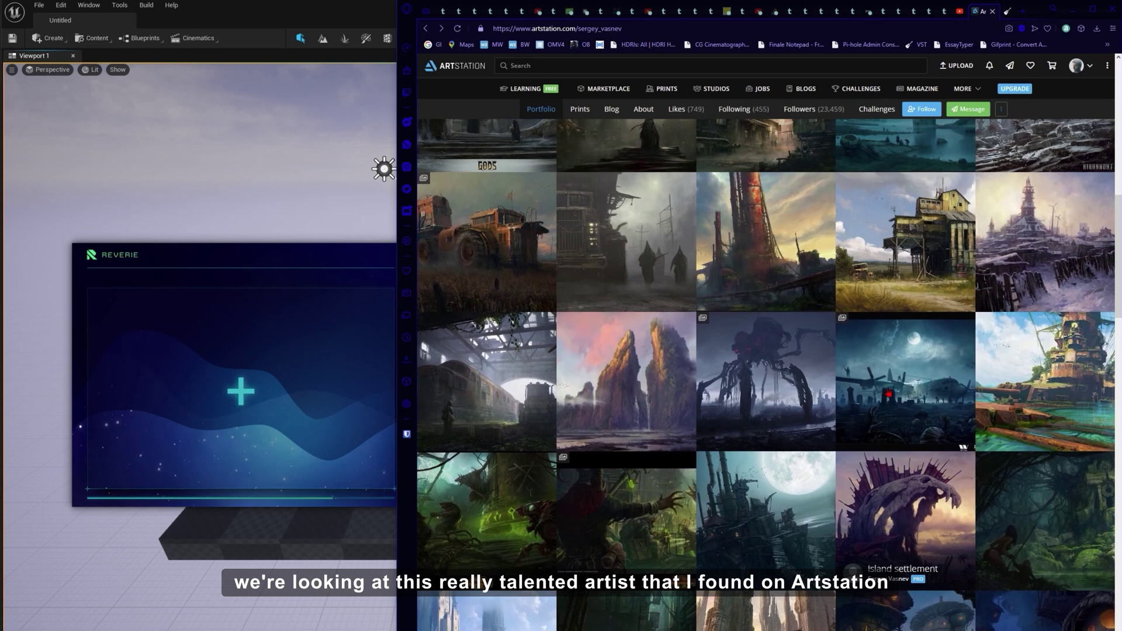
scroll(889, 392, up, 1)
click(854, 340)
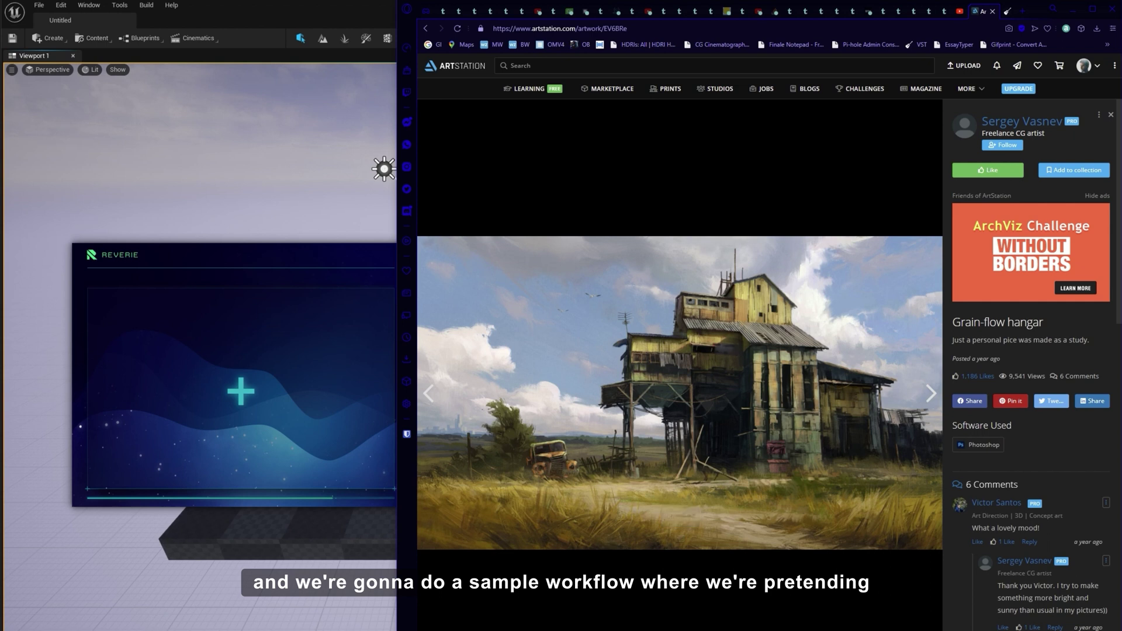
Step: Save the Grain-flow hangar image from the browser into the concept_art folder, and minimise the browser
key(alt+Tab)
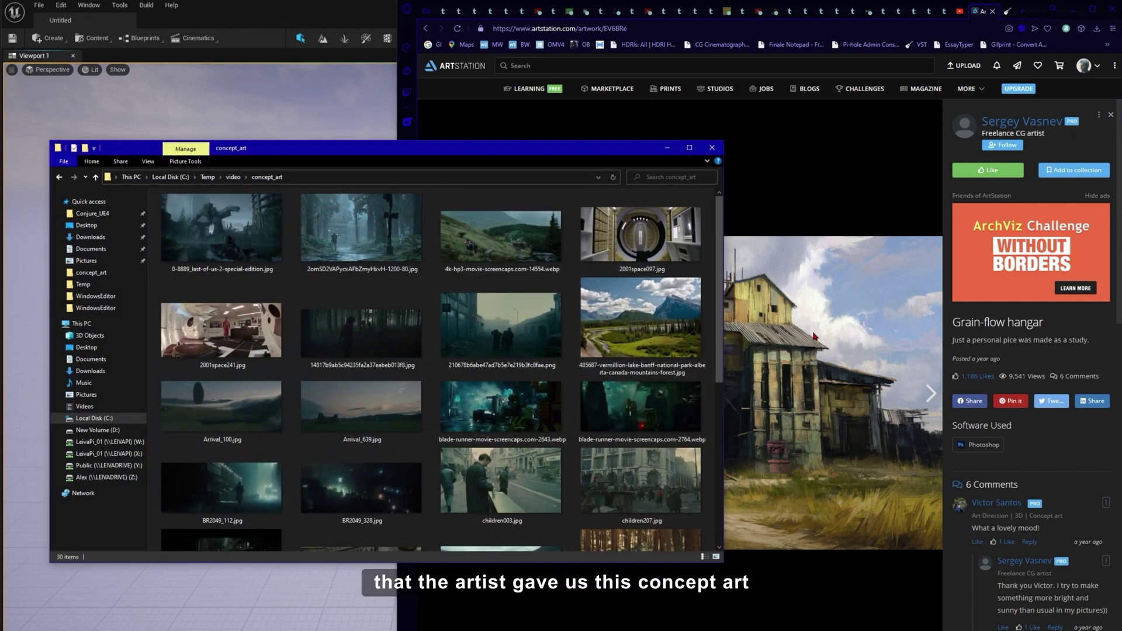
drag(815, 337, 298, 300)
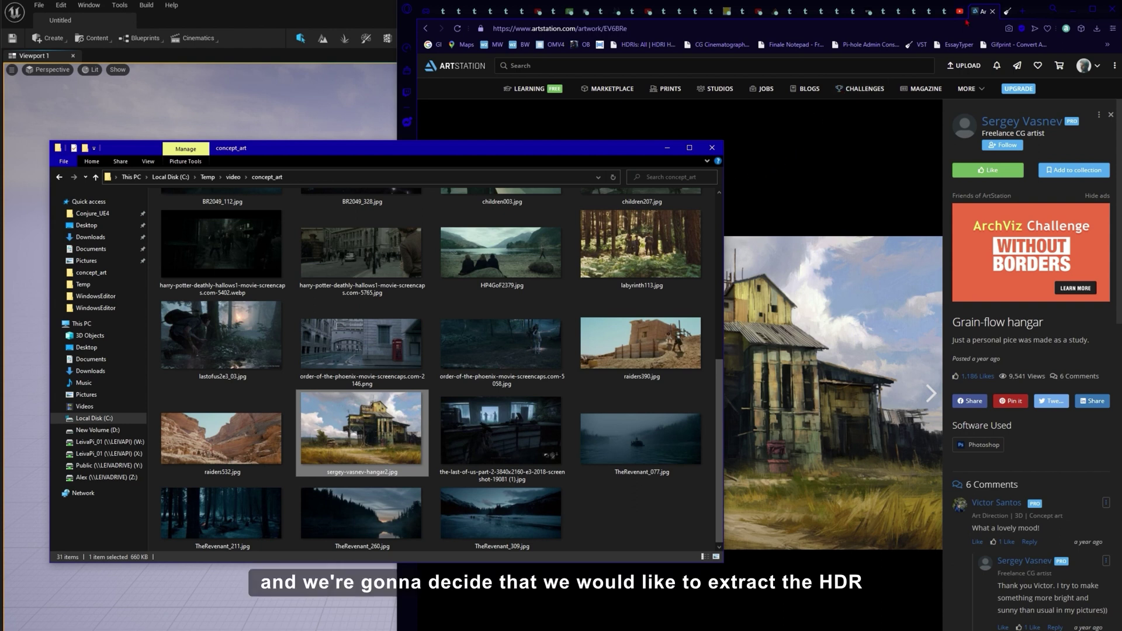
click(1075, 13)
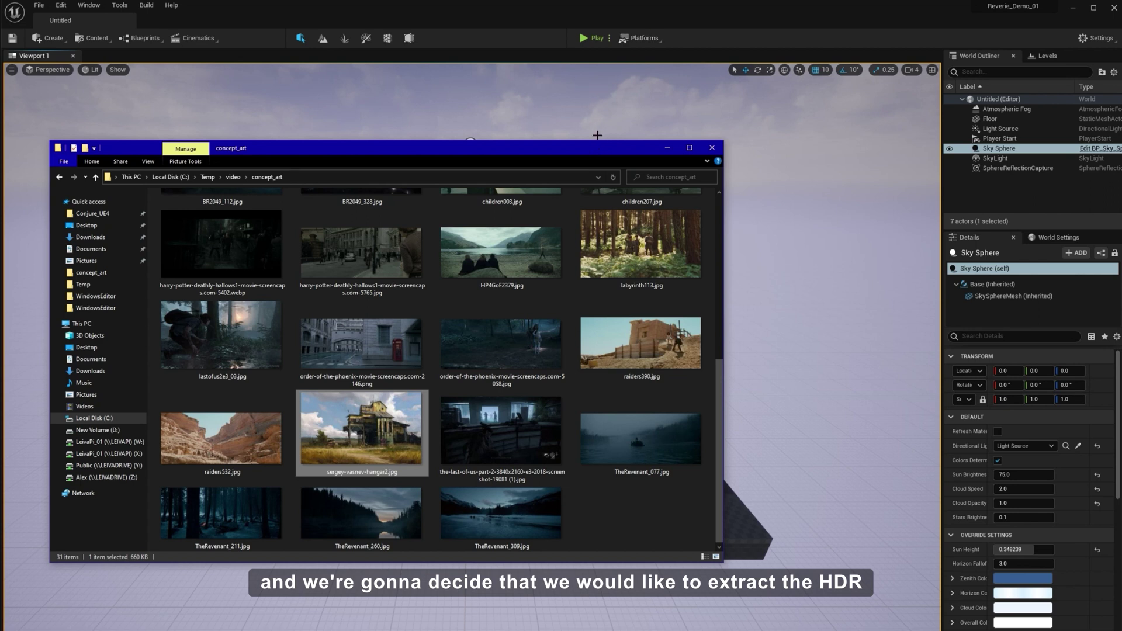
Step: Load the hangar concept image from the concept_art folder into Reverie's image area
drag(265, 154, 683, 109)
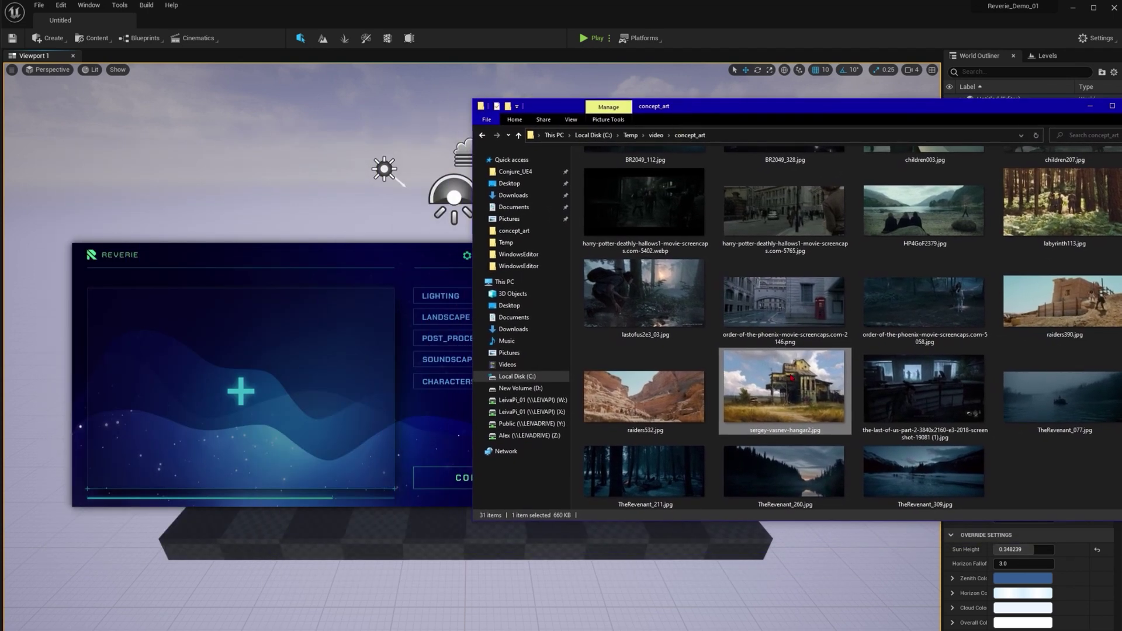
drag(784, 385, 262, 392)
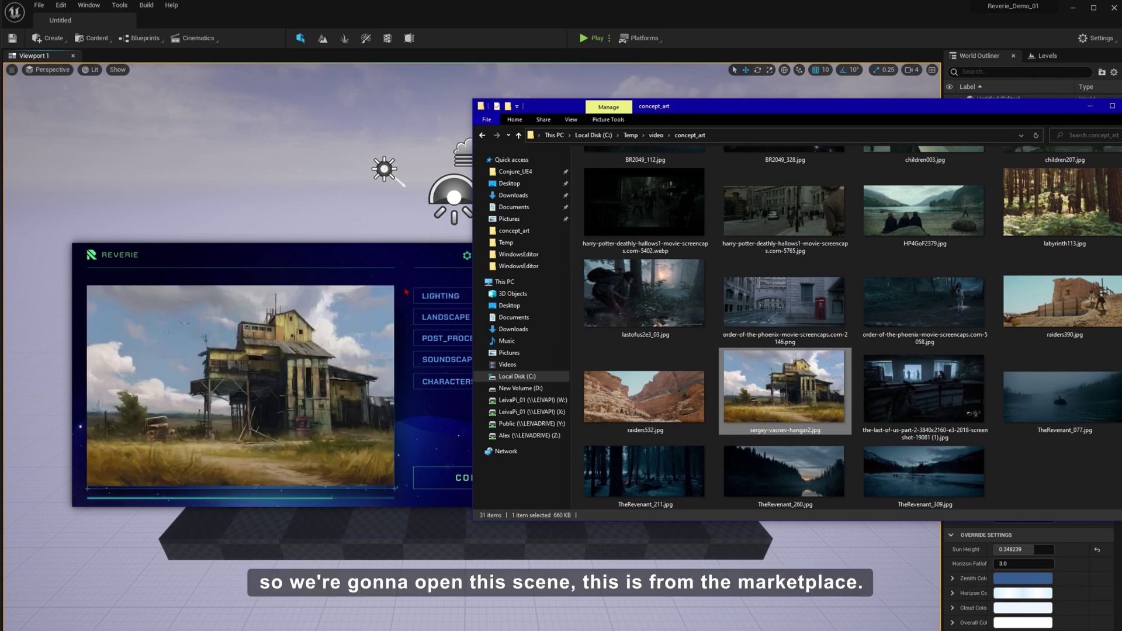
click(393, 263)
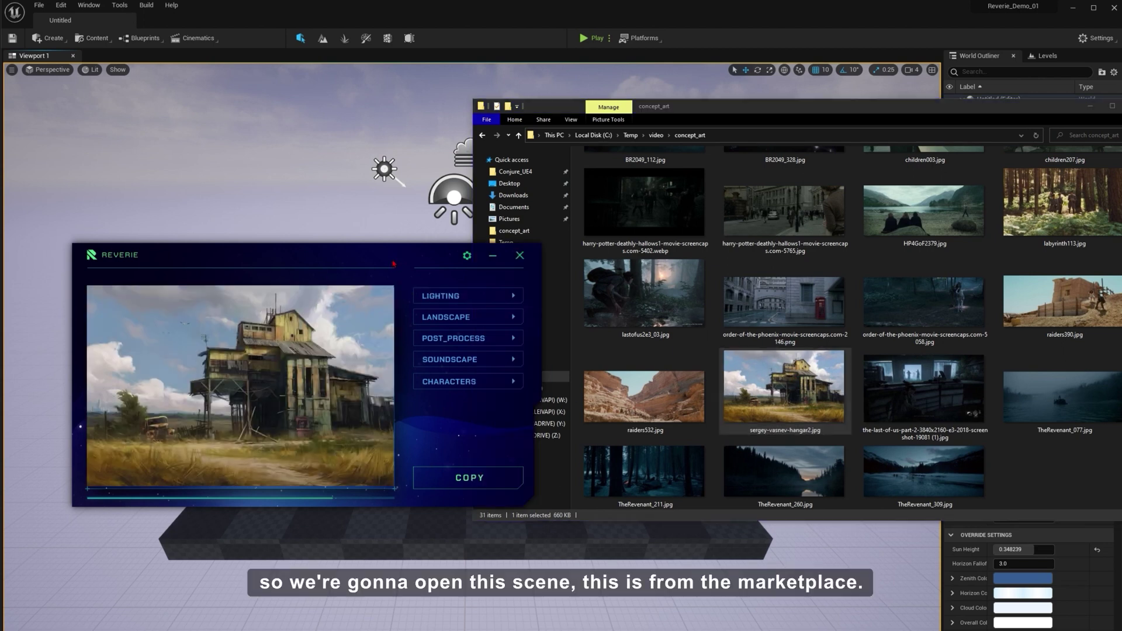
Step: Enable HDRI extraction in Reverie's Lighting category and minimise the concept_art folder window
click(487, 296)
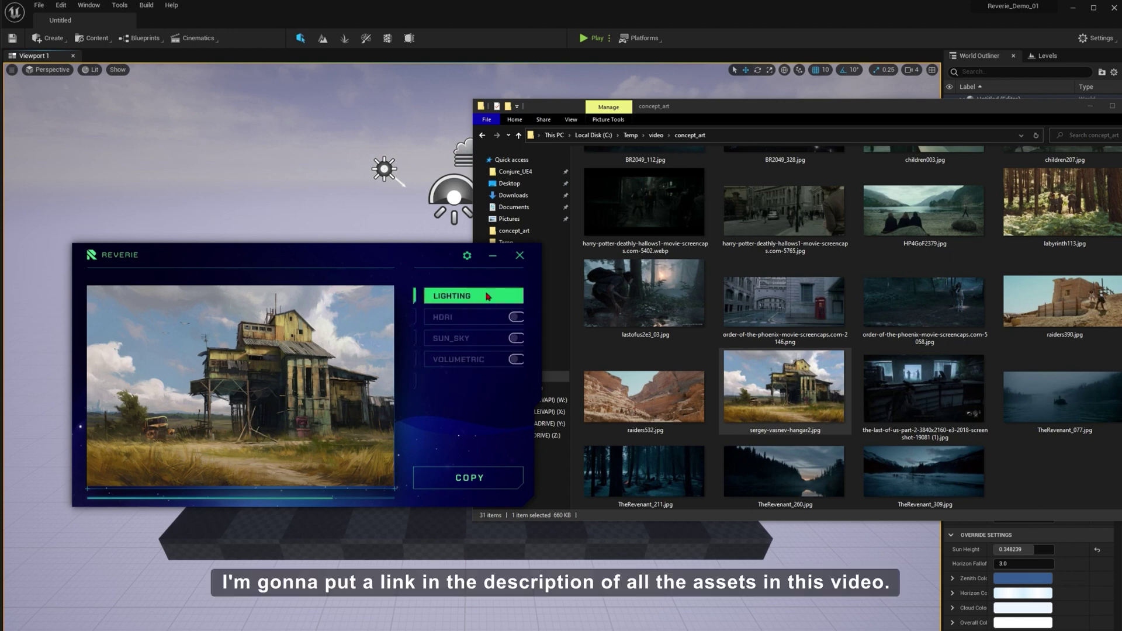
click(506, 319)
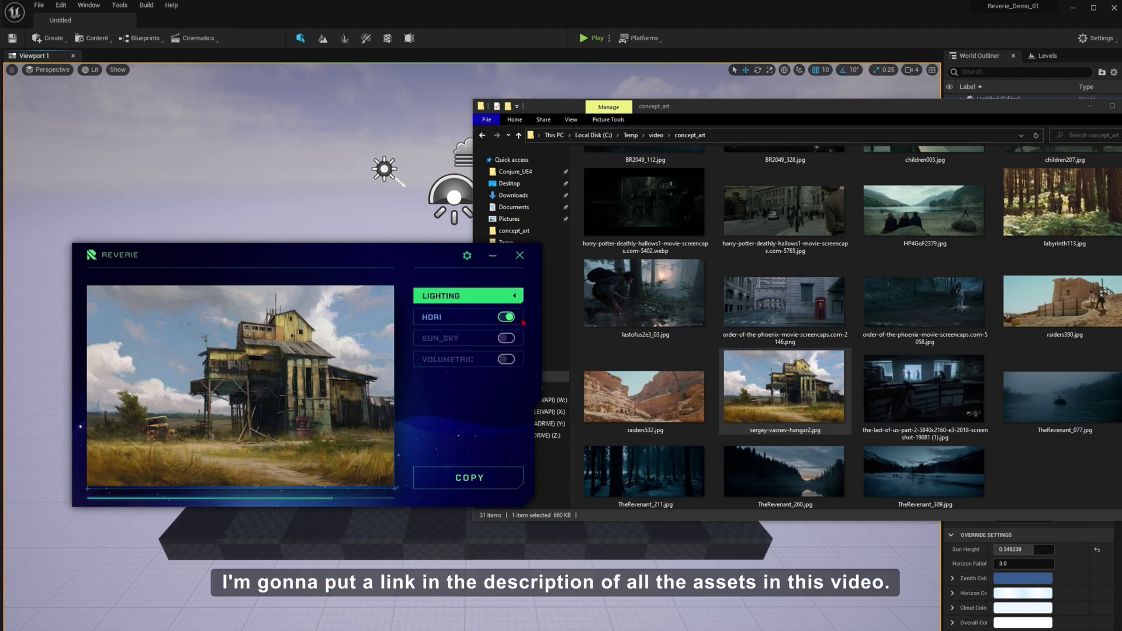
drag(386, 261, 384, 178)
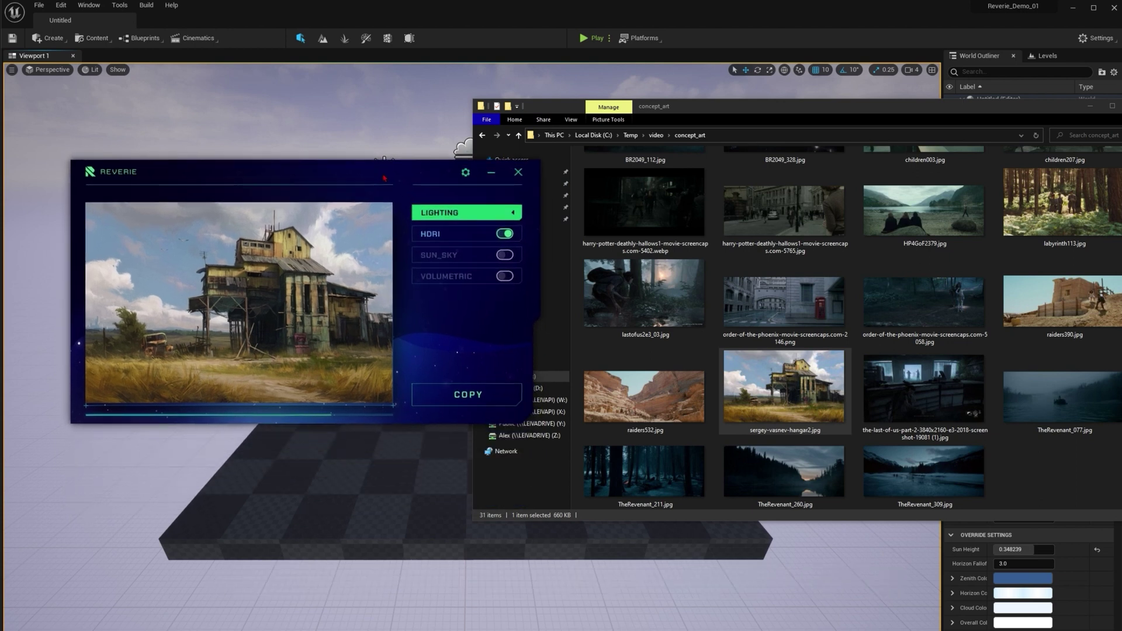
click(1090, 107)
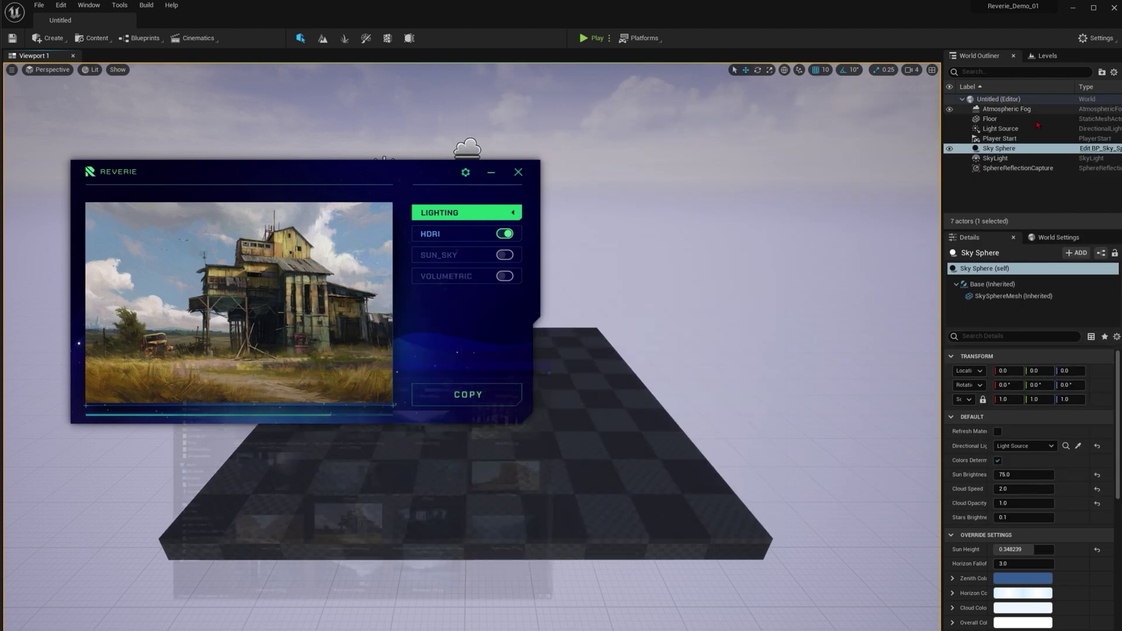
click(481, 393)
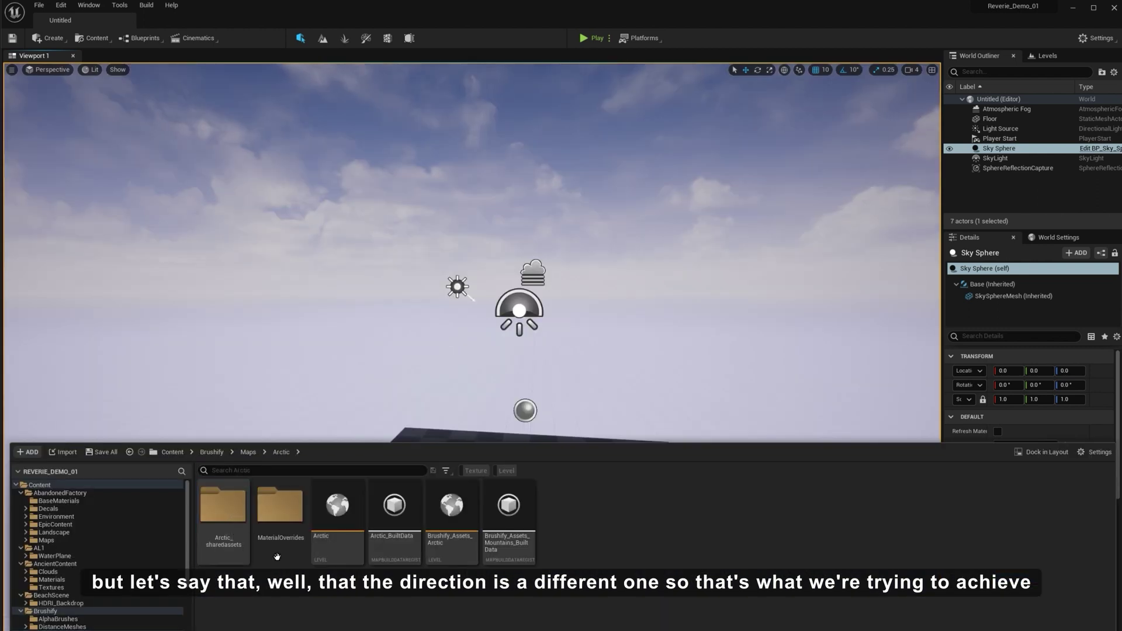
Step: Open the Arctic level from the Brushify Maps folder and inspect its sky and landscape
double_click(337, 506)
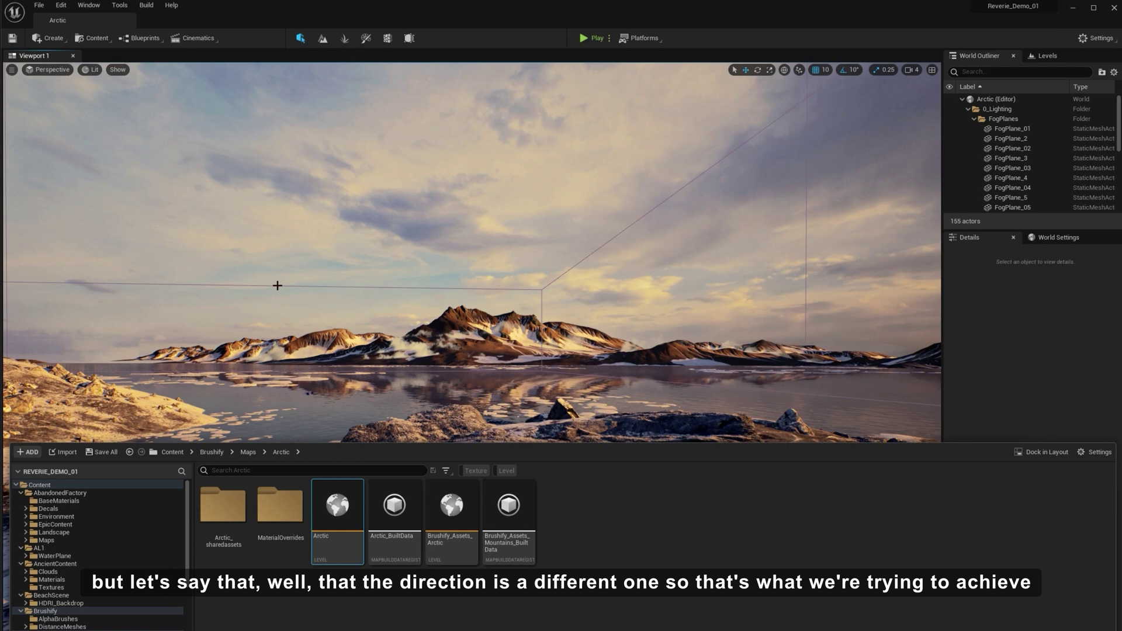
right_click(301, 284)
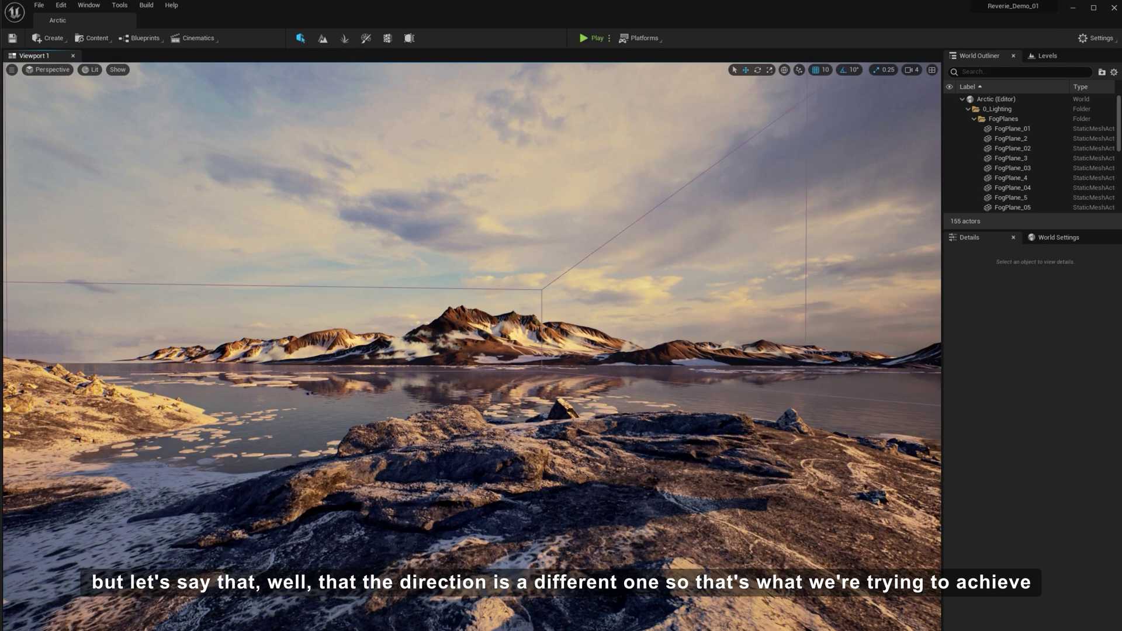
right_drag(301, 283, 427, 264)
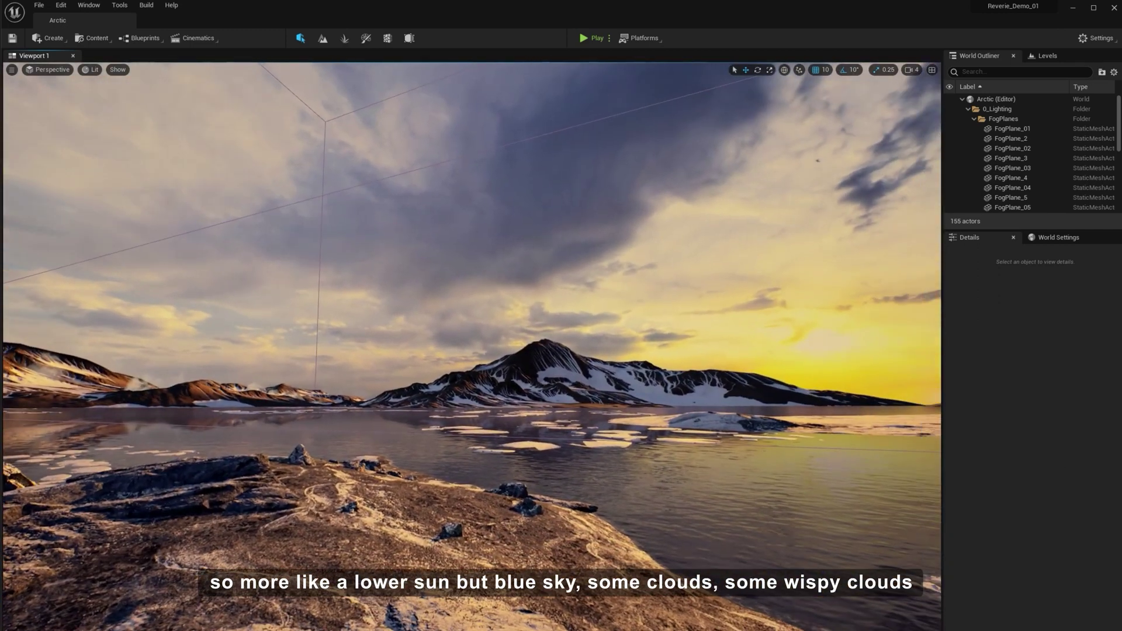
right_drag(329, 314, 348, 295)
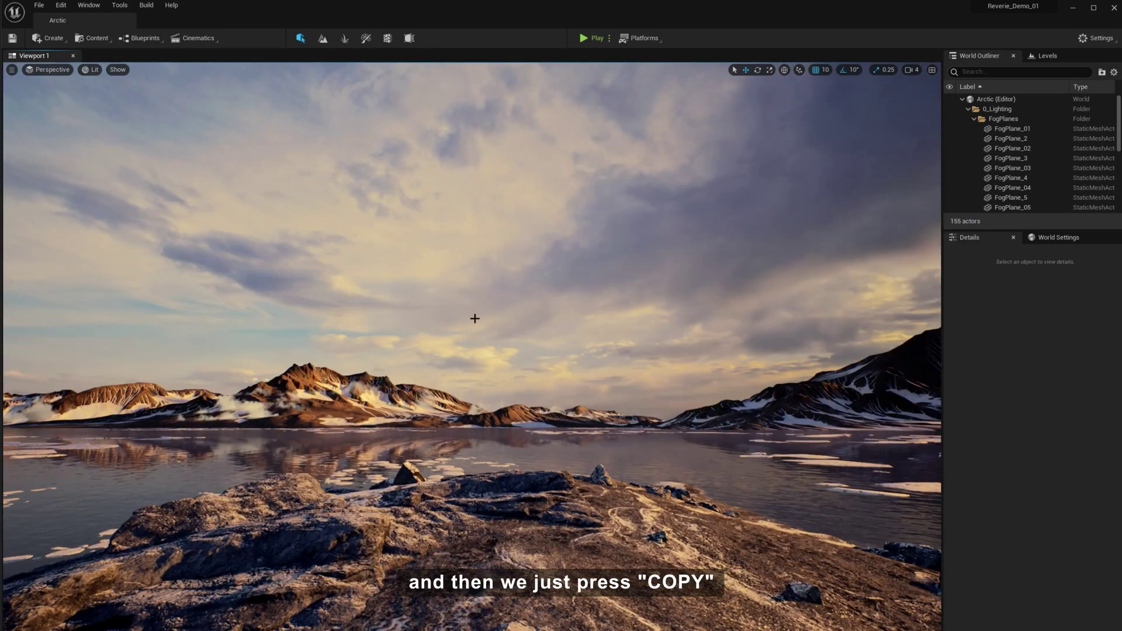
right_drag(474, 318, 471, 315)
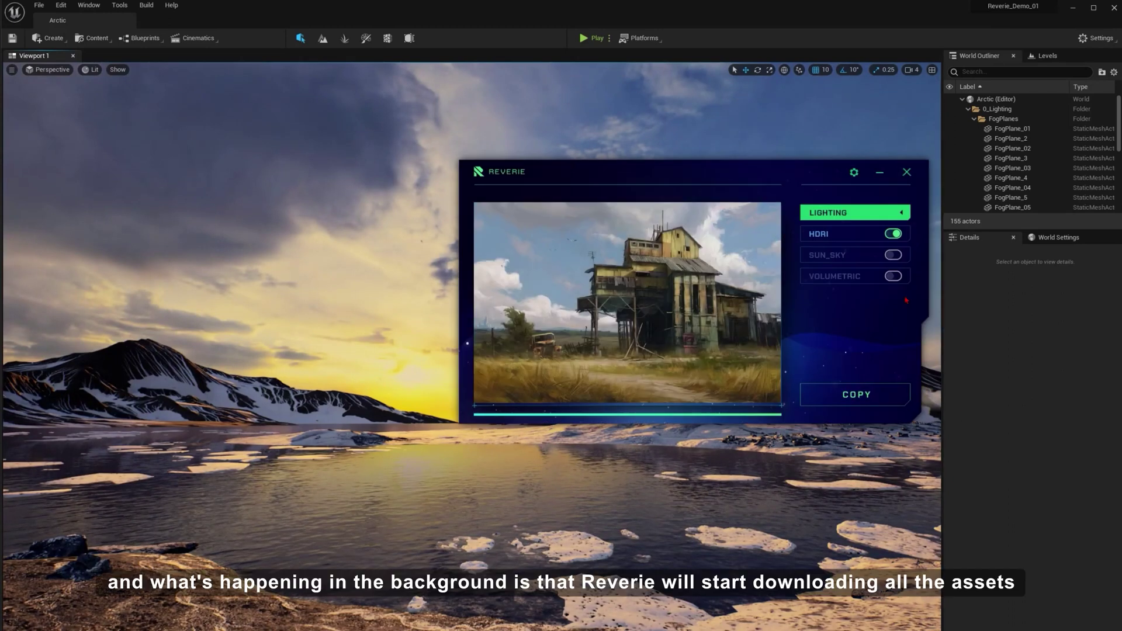
Step: Extract the hangar image's HDRI lighting to the clipboard with Reverie's Copy, and close Reverie
click(829, 392)
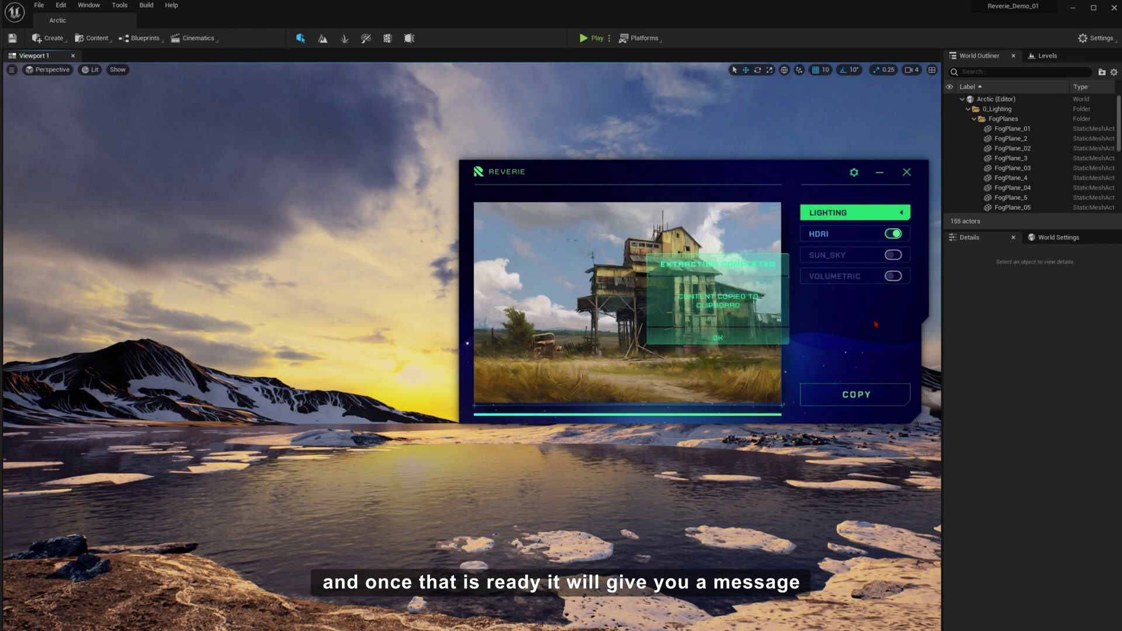
click(717, 337)
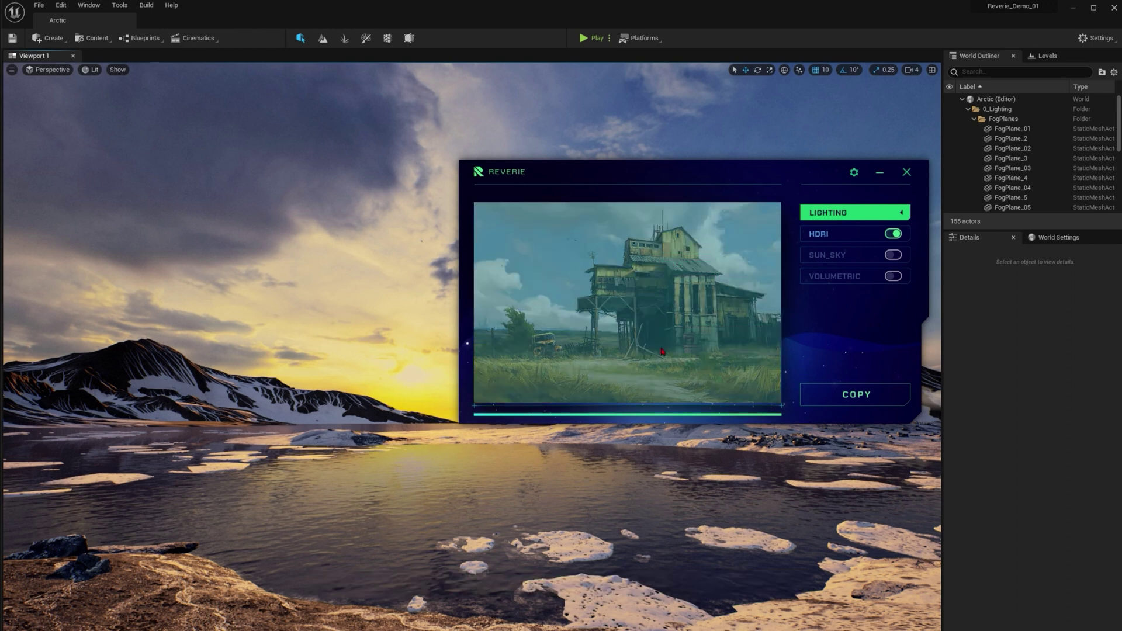
click(907, 172)
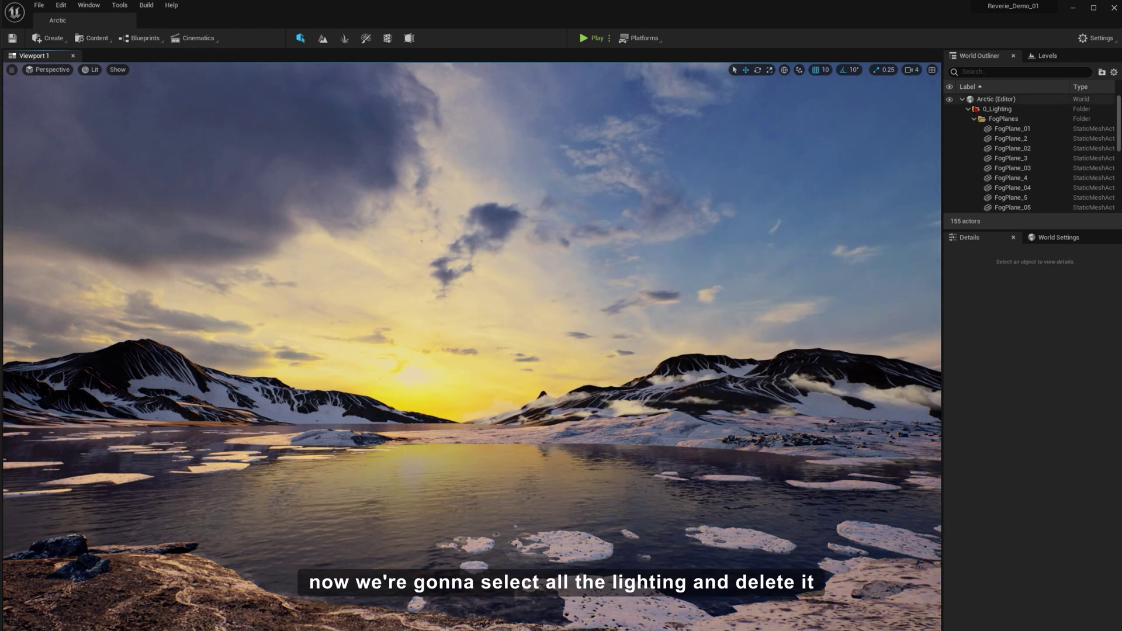
Step: Delete the Light Source, PostProcessVolume, Skydome and SkyLight from the Arctic level's 0_Lighting folder
click(973, 119)
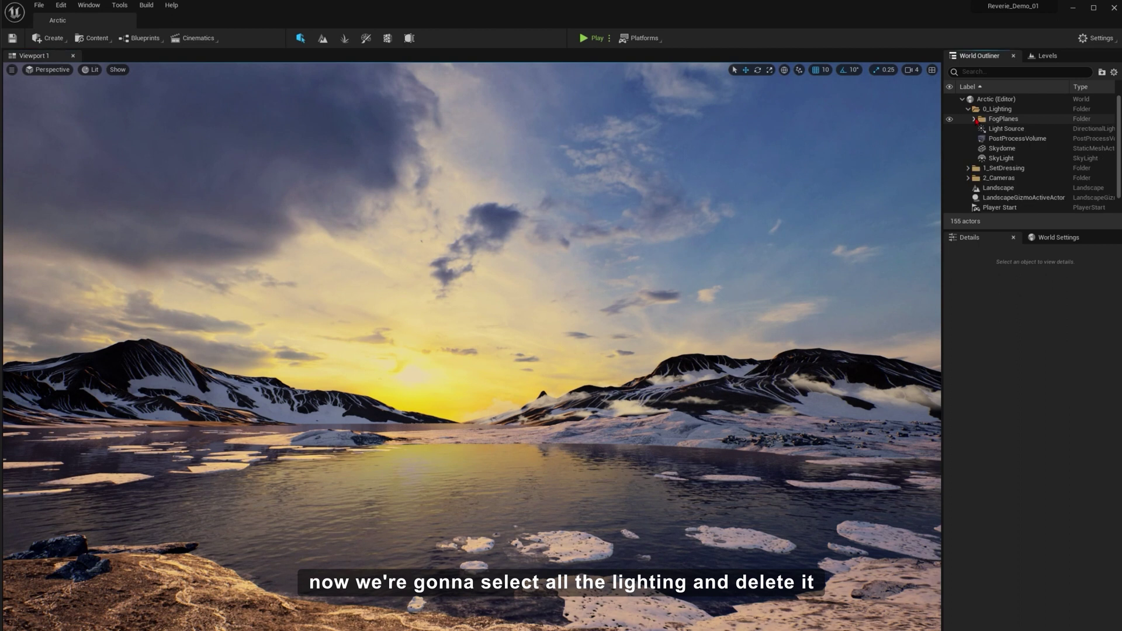
click(1011, 129)
ctrl+click(1026, 148)
ctrl+click(1027, 158)
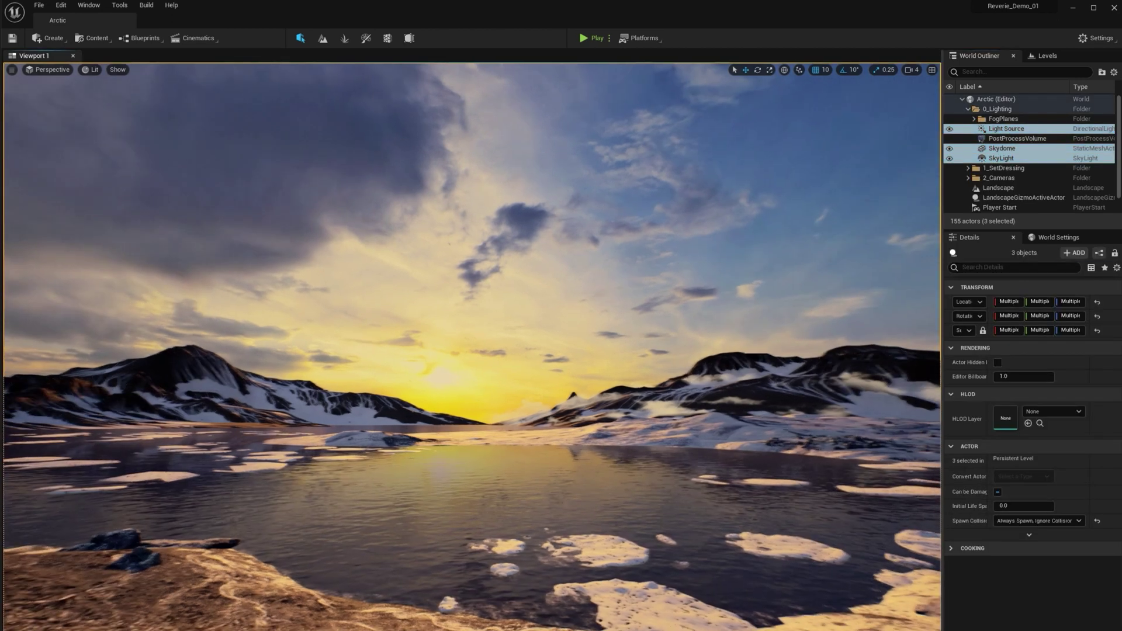
key(Delete)
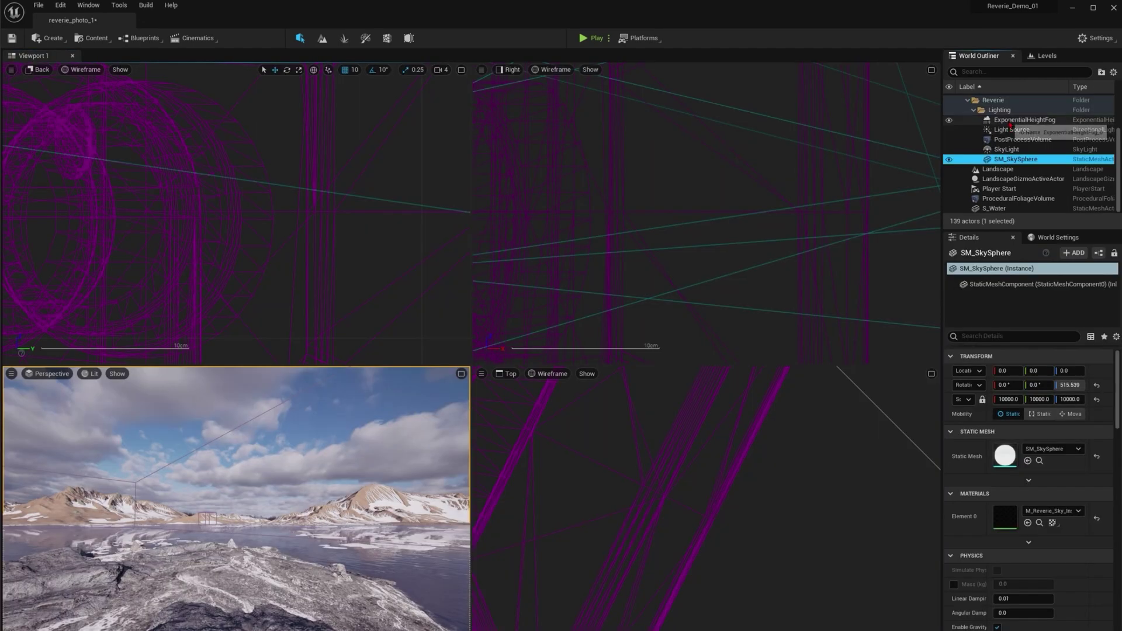
Step: Select the Reverie lighting actors from SM_SkySphere up to ExponentialHeightFog in reverie_photo_1 and paste the lighting into the Arctic level
shift+click(1009, 121)
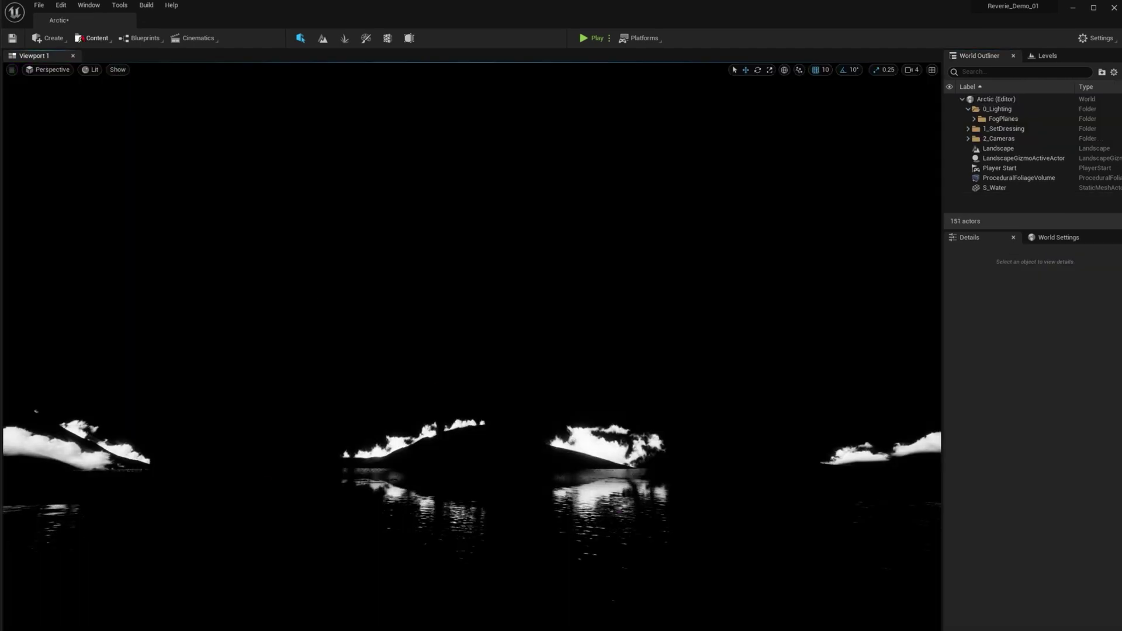
click(61, 7)
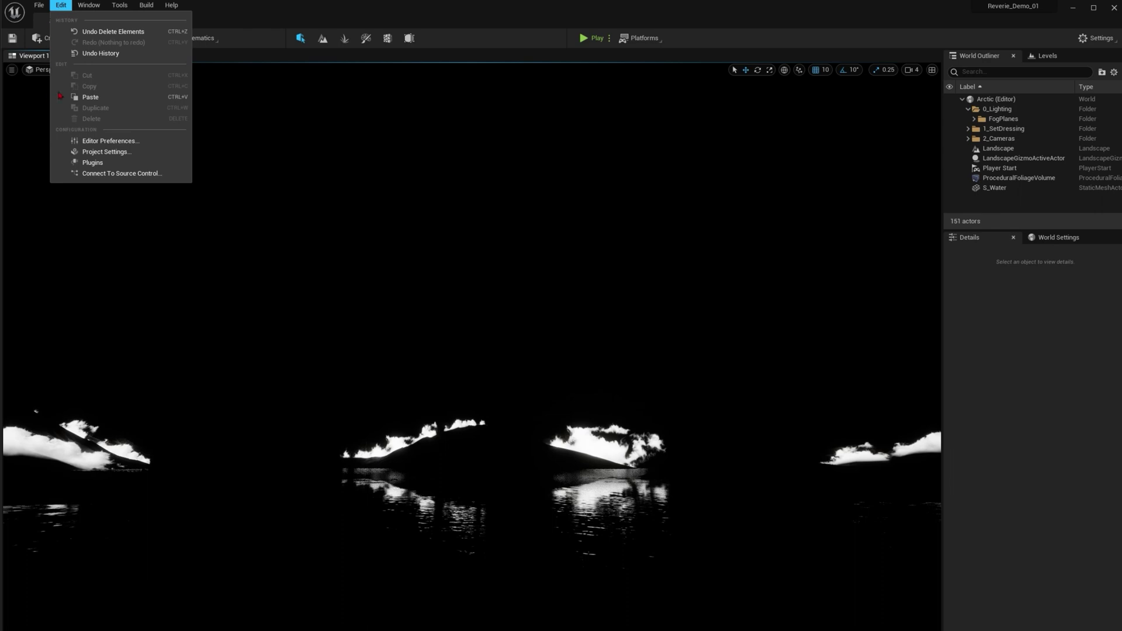
click(133, 102)
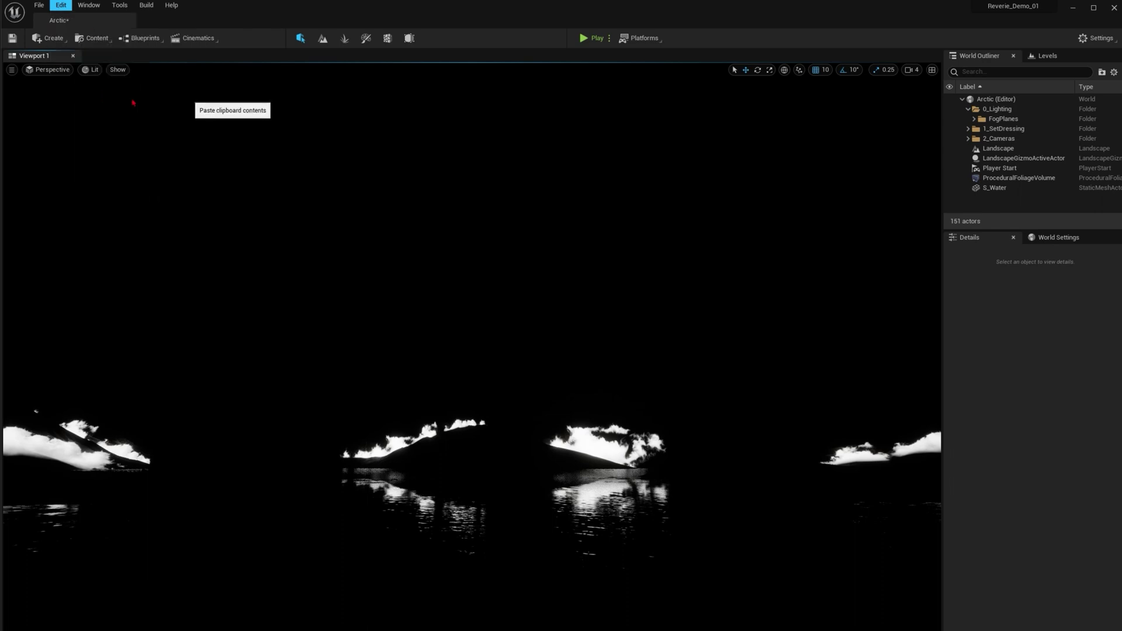
Step: Compare the Arctic level's pasted HDRI sky and lighting with the hangar concept image in Reverie from several directions
right_drag(391, 245, 495, 242)
click(391, 245)
right_drag(391, 245, 806, 285)
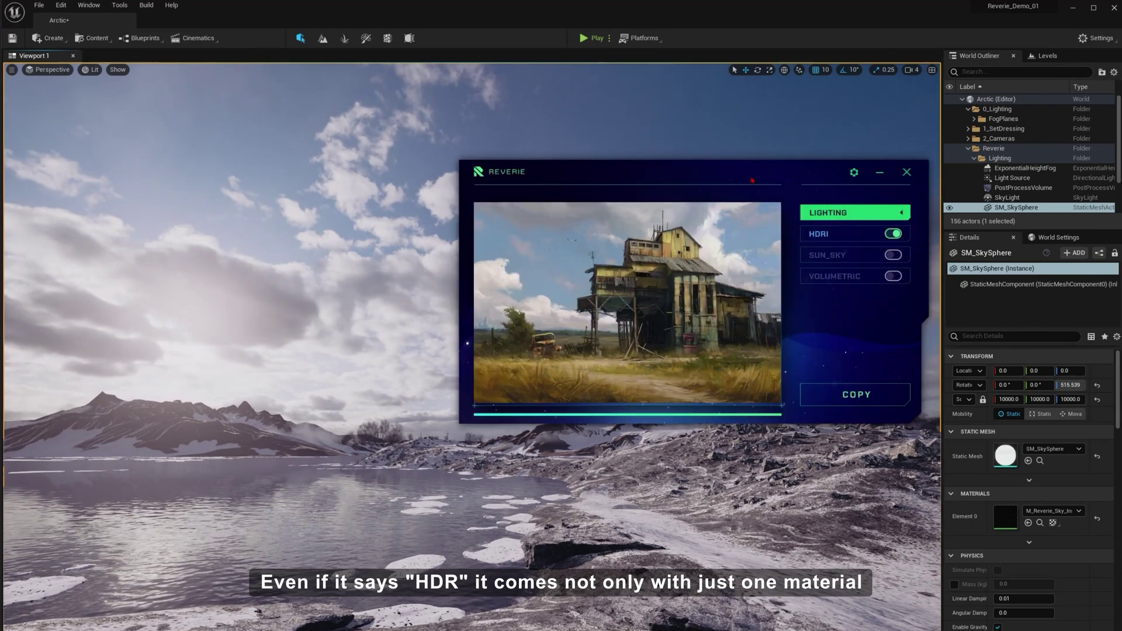
drag(752, 180, 816, 127)
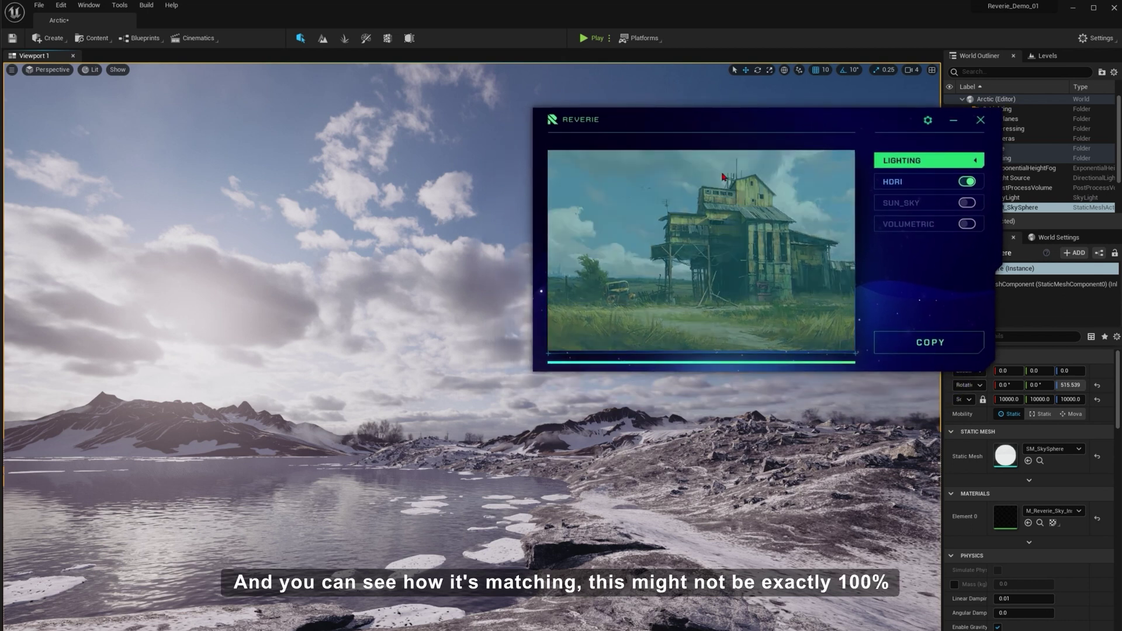
drag(702, 122, 1121, 138)
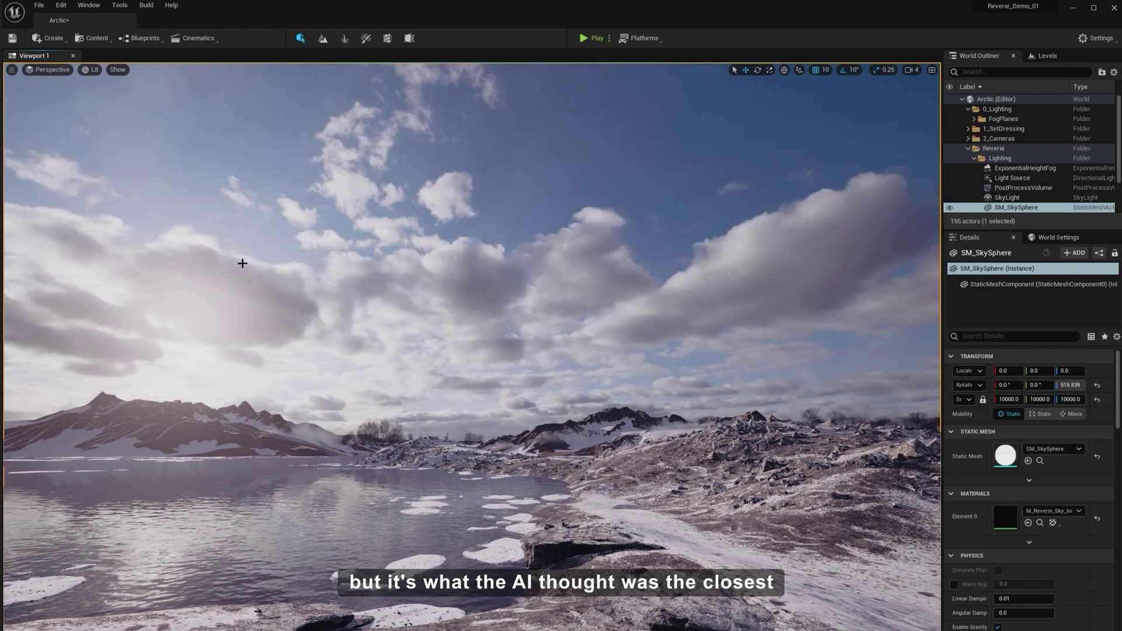
right_drag(611, 304, 467, 283)
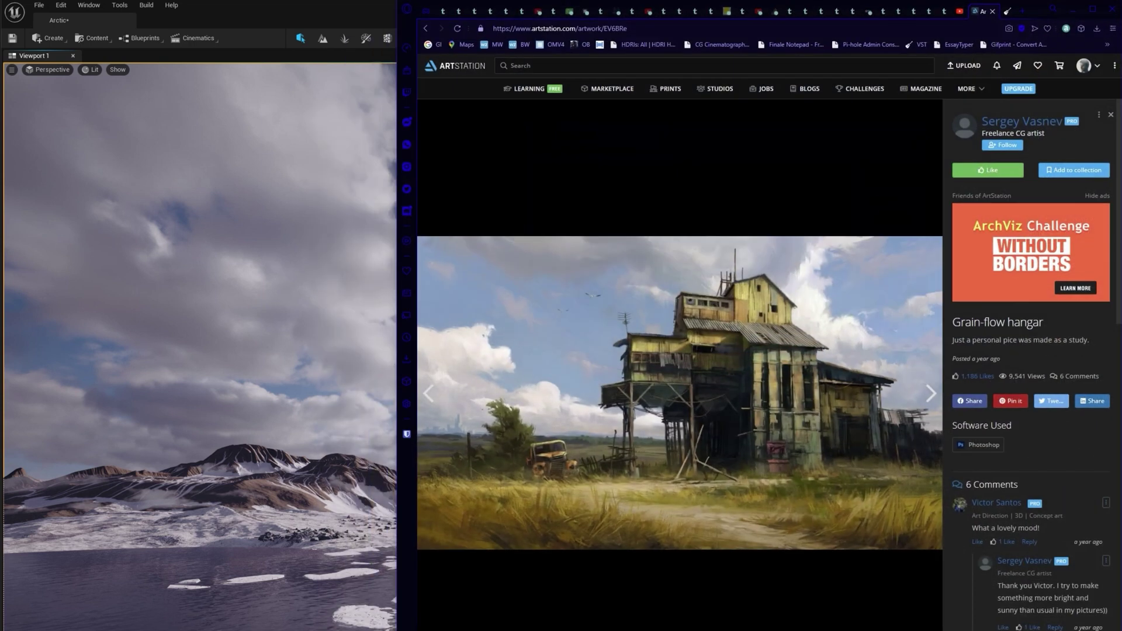
Step: Switch to ArtStation and browse the hangar artist's portfolio for an image with completely different lighting
click(679, 173)
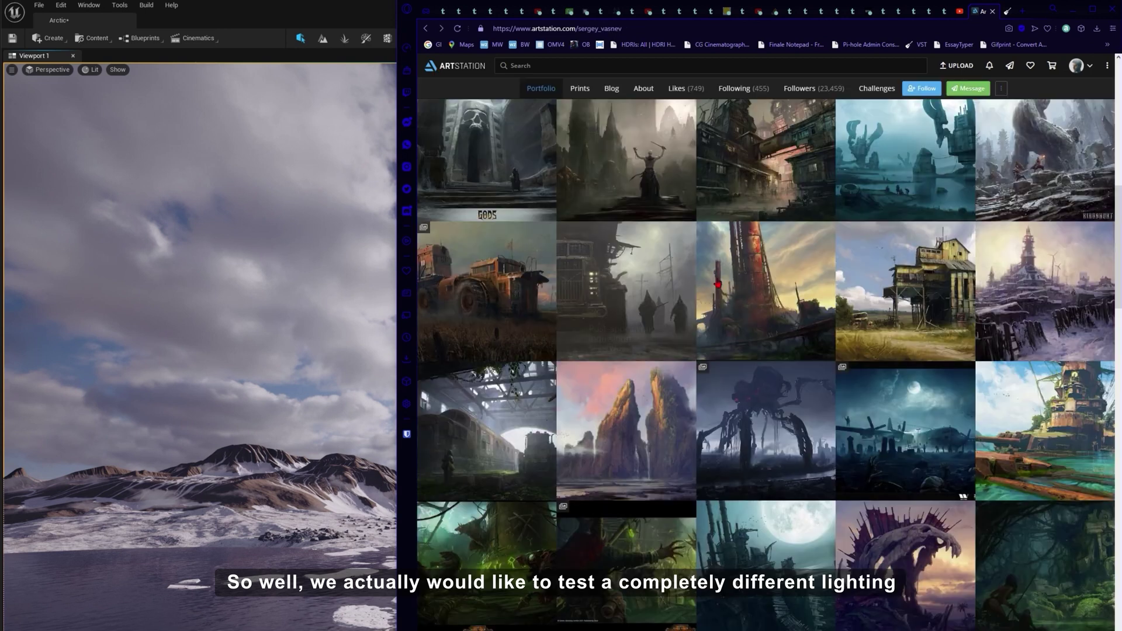
scroll(714, 314, down, 3)
scroll(713, 314, down, 5)
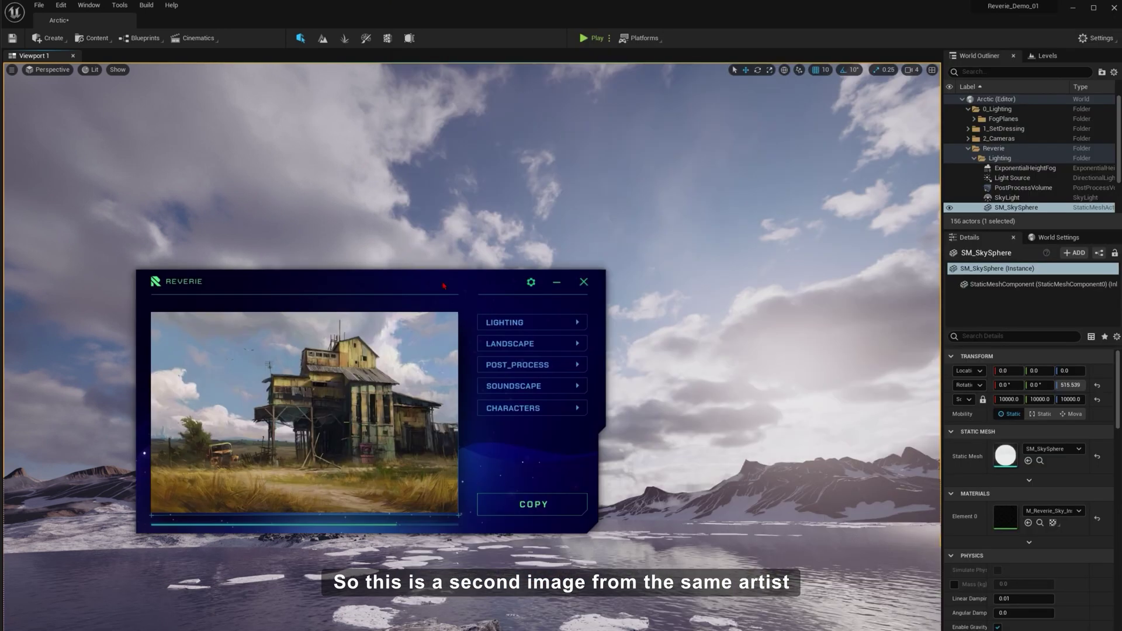
Step: Load the artist's misty rock-spire image in Reverie in place of the hangar and enable Sun_Sky and Volumetric under Lighting
click(581, 280)
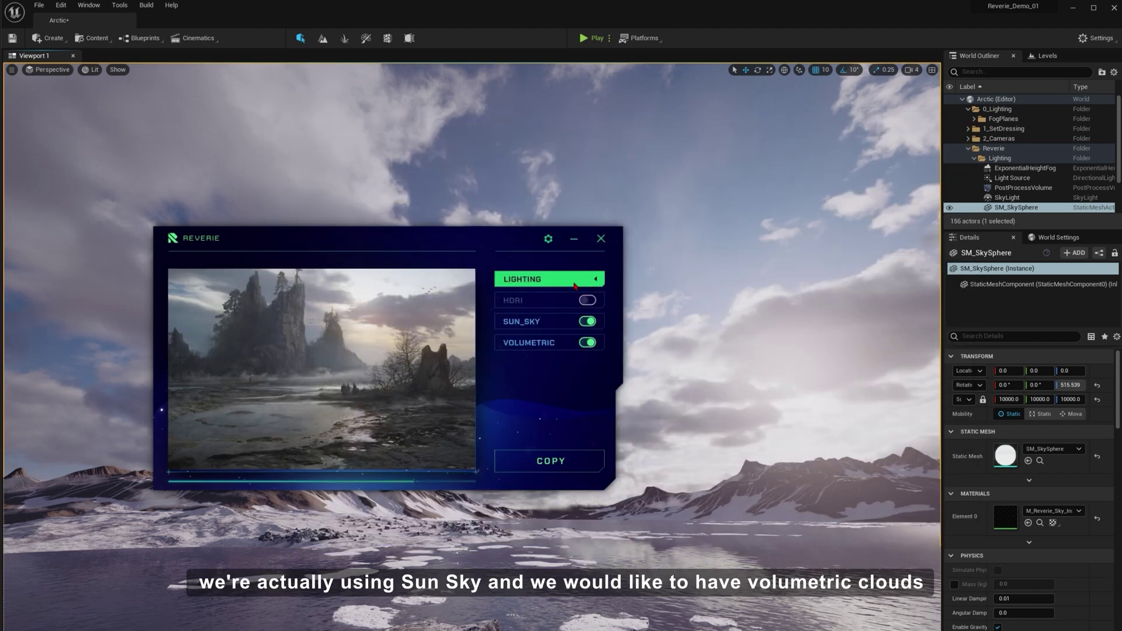
click(575, 285)
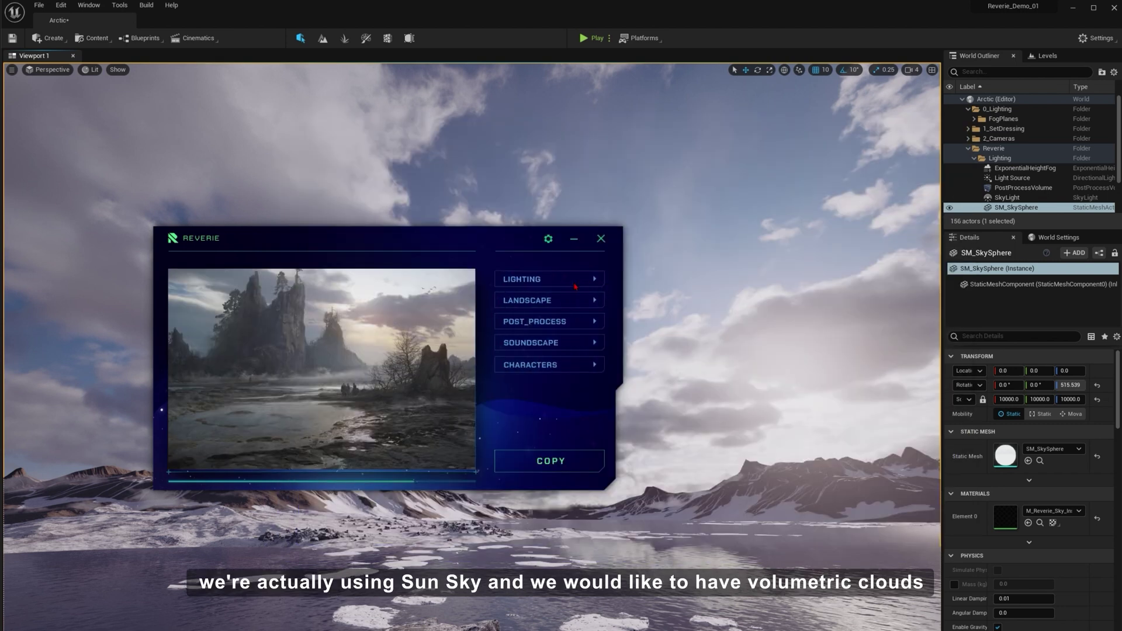
click(559, 324)
click(570, 281)
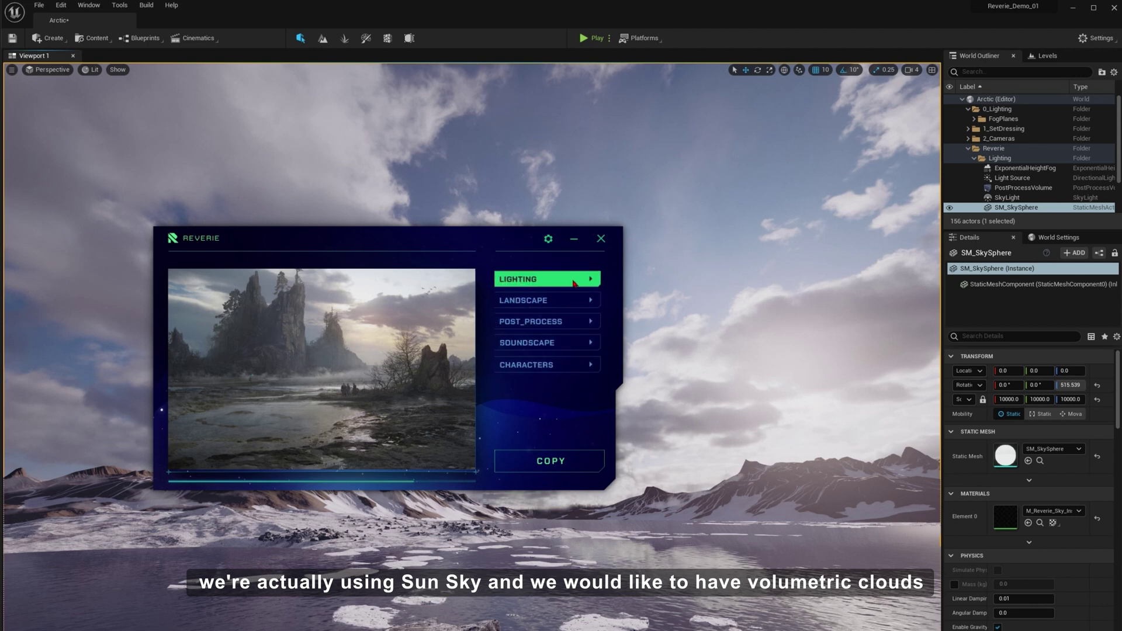
click(569, 280)
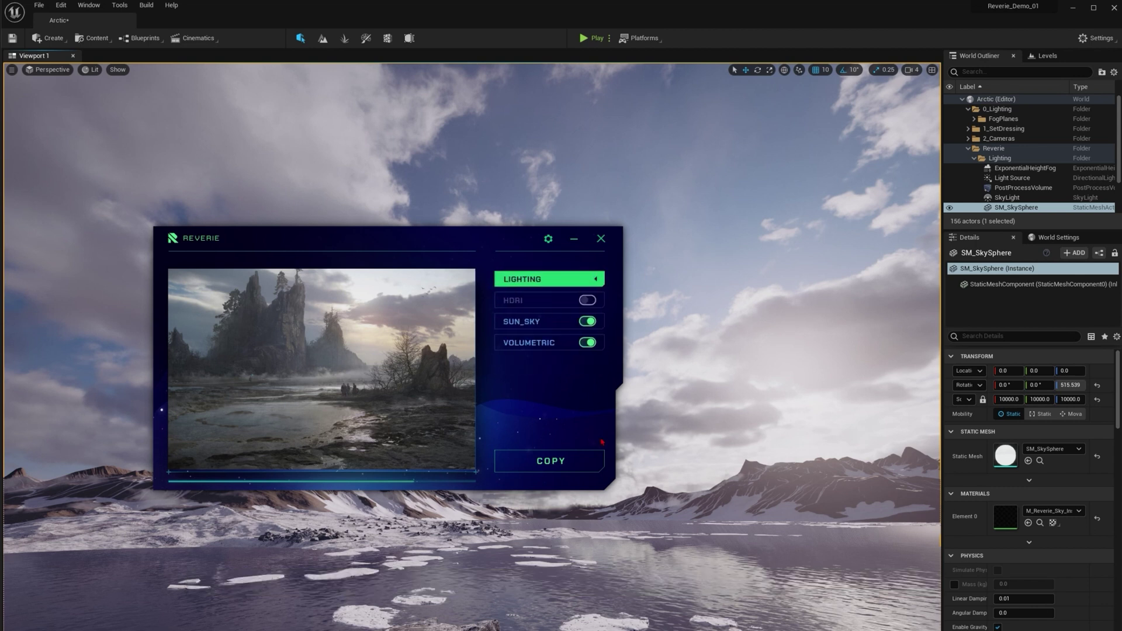
Step: Extract the rock-spire image's Sun_Sky and Volumetric lighting to the clipboard and close Reverie
click(582, 456)
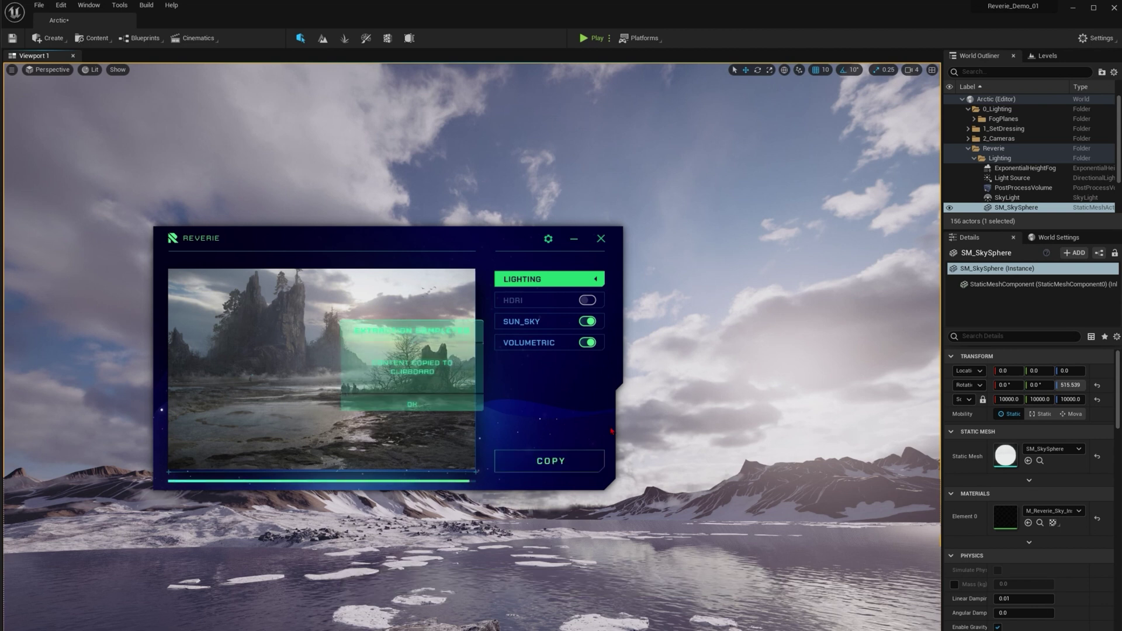
click(482, 400)
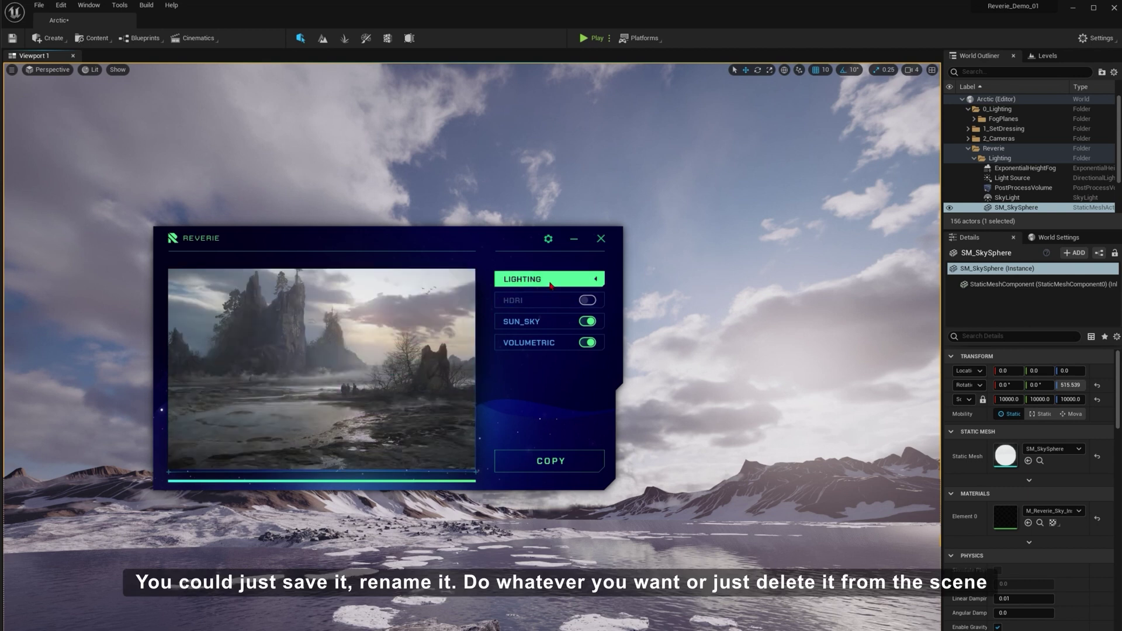
click(600, 238)
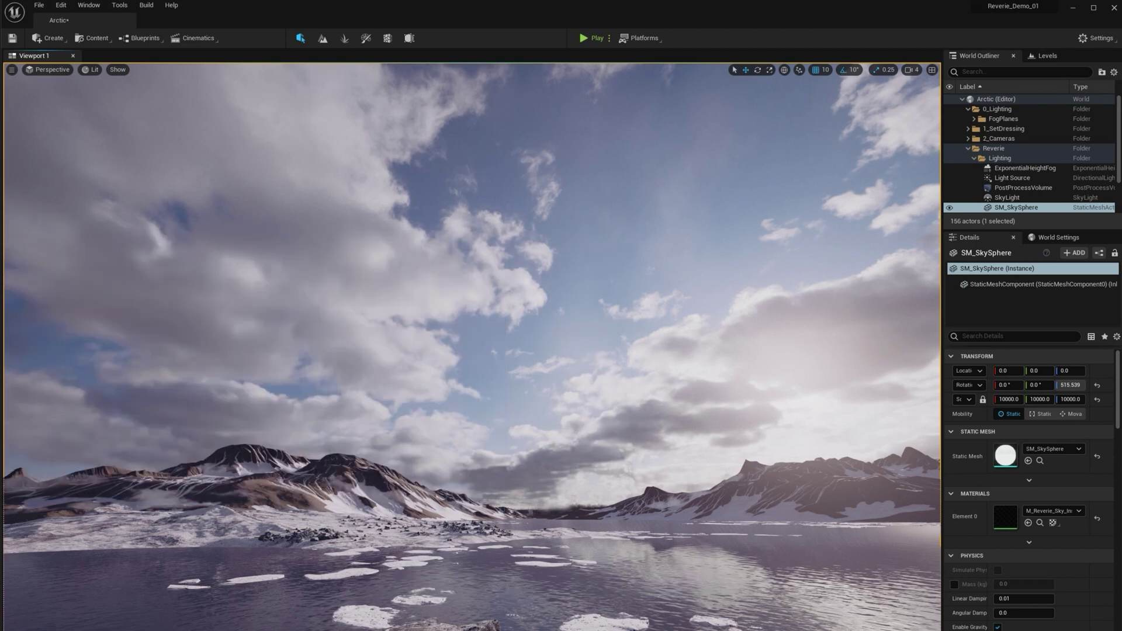
Step: Remove all HDRI lighting actors, ExponentialHeightFog through SM_SkySphere, from the Arctic level's Reverie Lighting folder
click(1024, 168)
click(1016, 207)
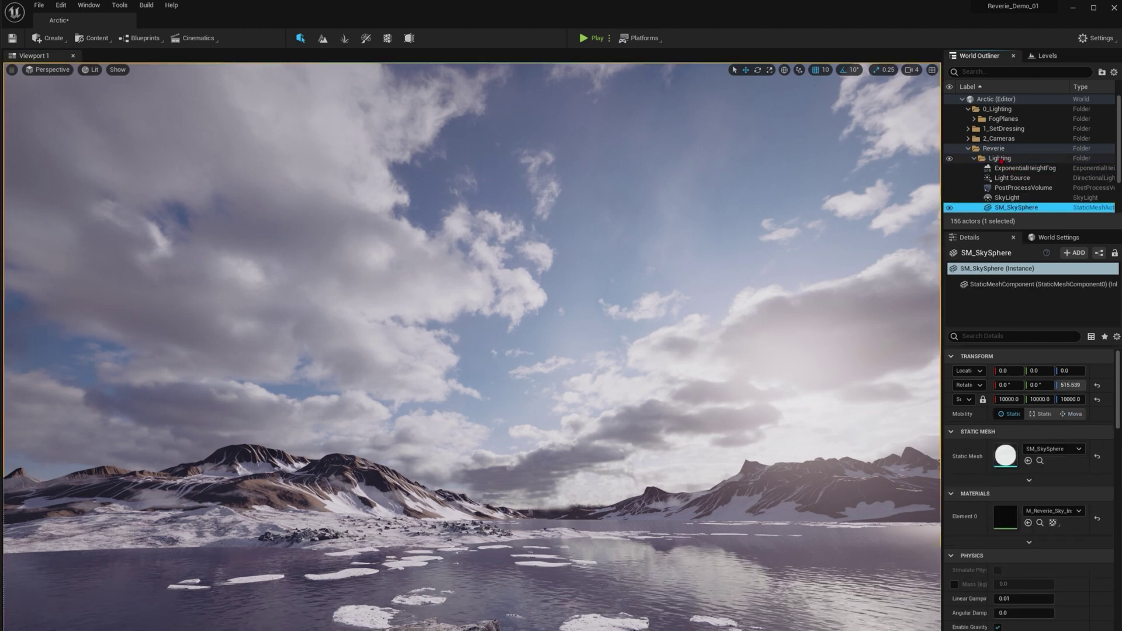
shift+click(1003, 150)
key(Delete)
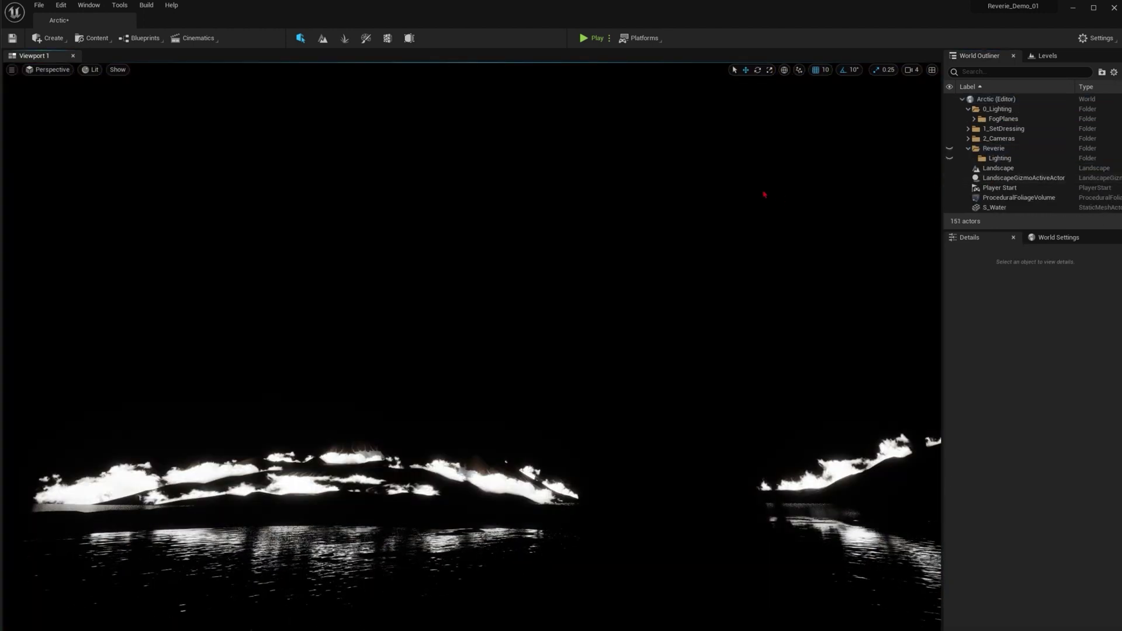
Step: Paste the extracted Sun_Sky and volumetric cloud lighting into the Arctic level
click(61, 6)
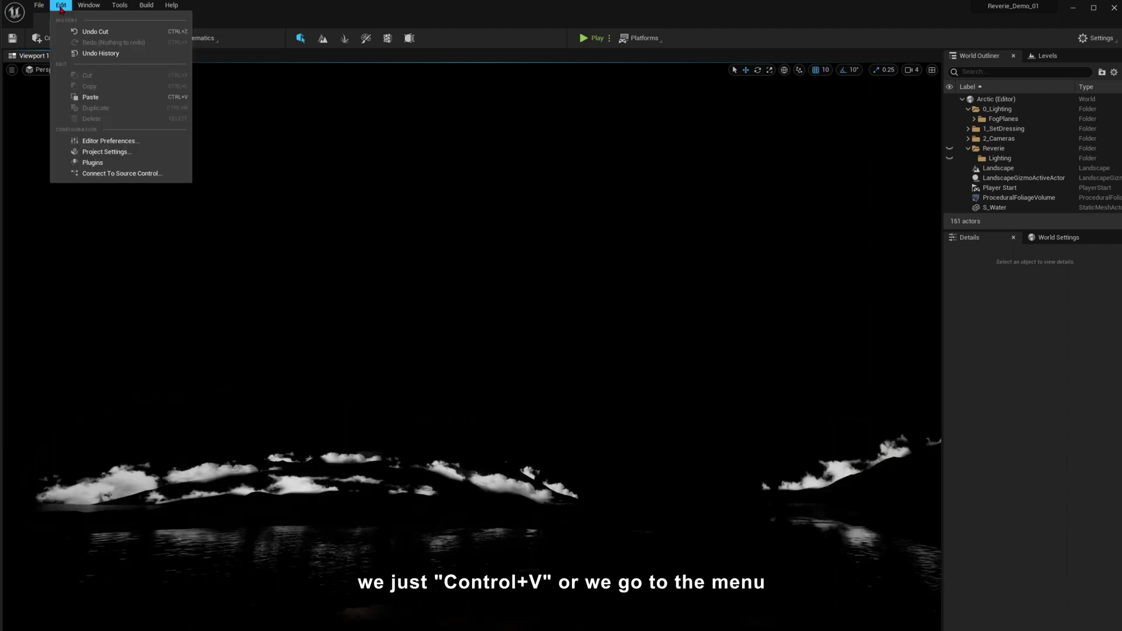
click(130, 98)
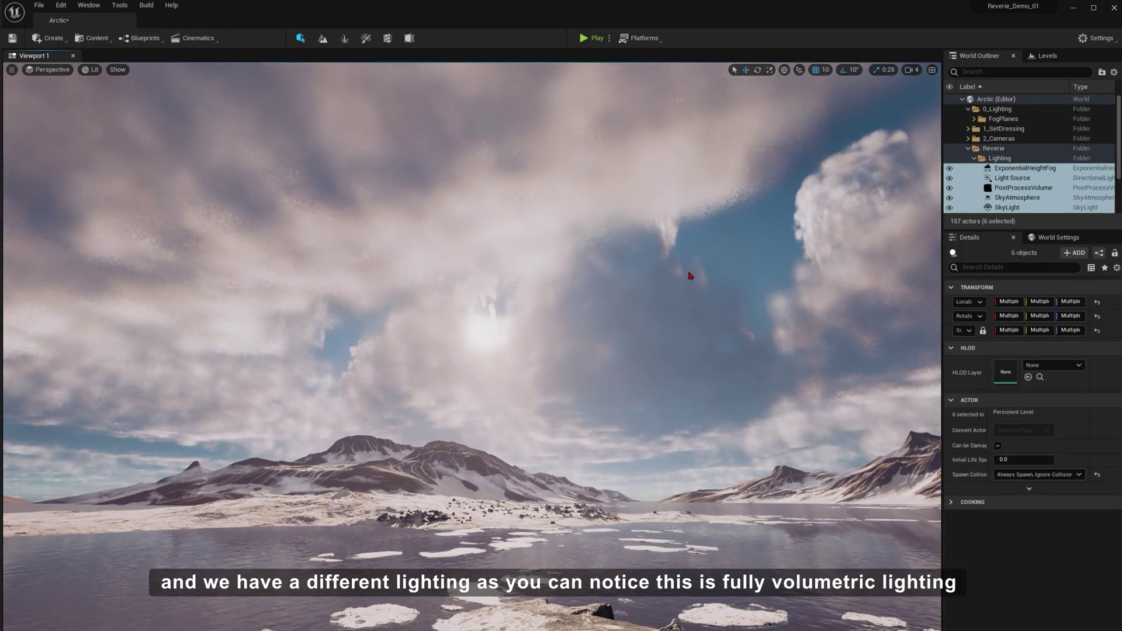
mouse_move(471, 345)
right_down()
mouse_move(529, 349)
mouse_move(523, 376)
mouse_move(473, 361)
right_up()
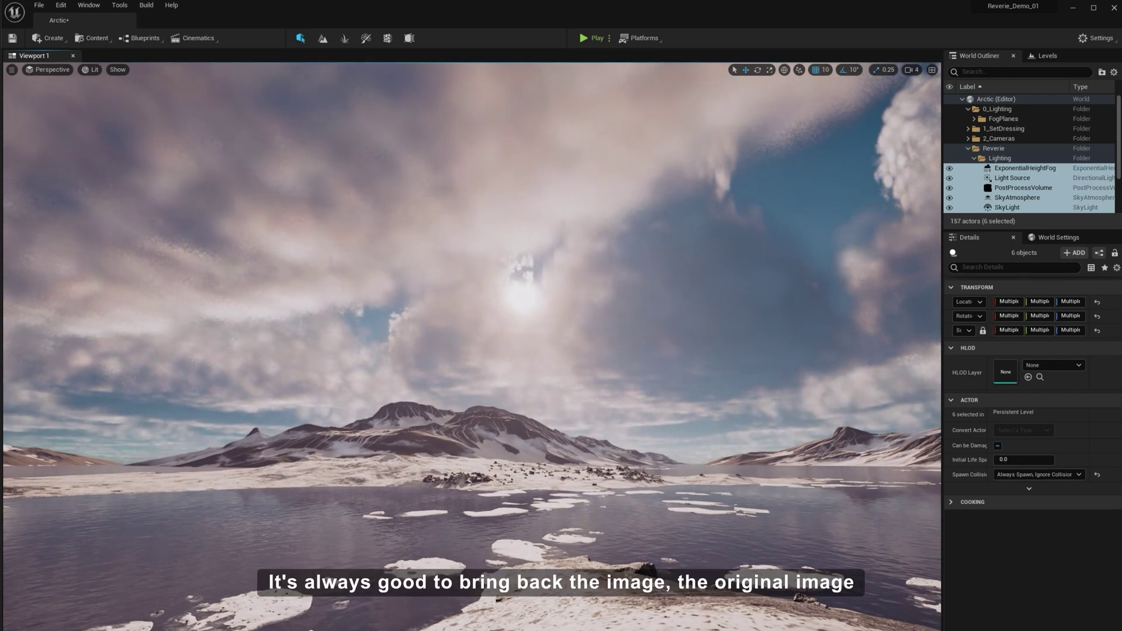
Step: Compare the Arctic level's volumetric sky and shoreline lighting with the original rock-spire image in Reverie
drag(617, 217, 506, 405)
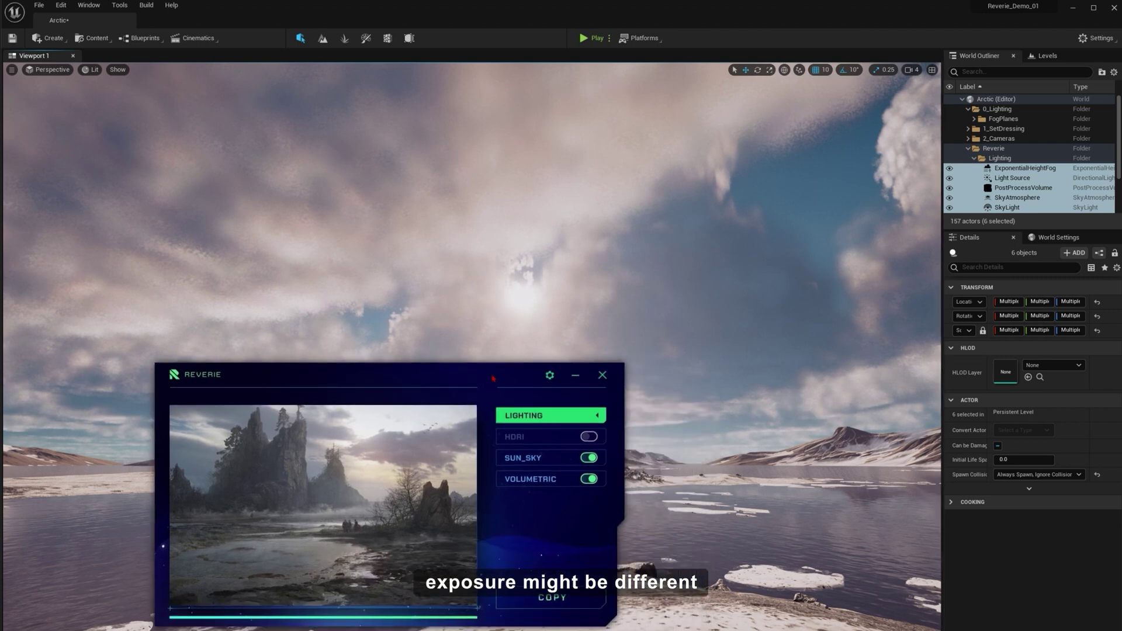
click(664, 405)
right_drag(584, 362, 495, 446)
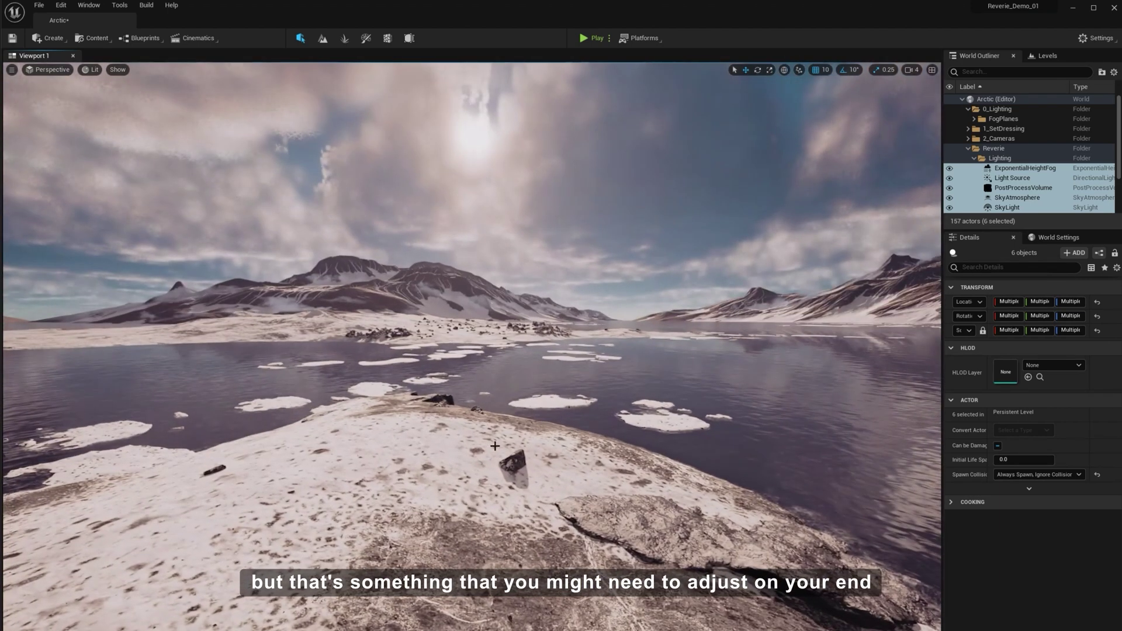
Step: Play the Arctic level from the snowy shore, run and jump with the mannequin to review the lighting, and stop playing
right_click(499, 436)
click(513, 409)
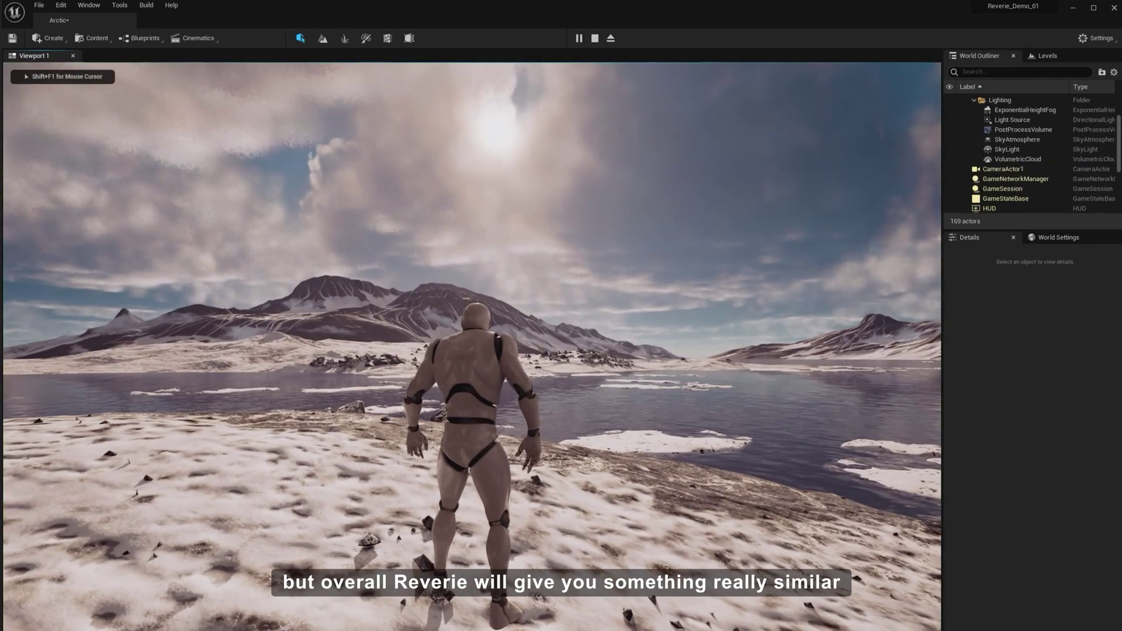
key(w)
key(space)
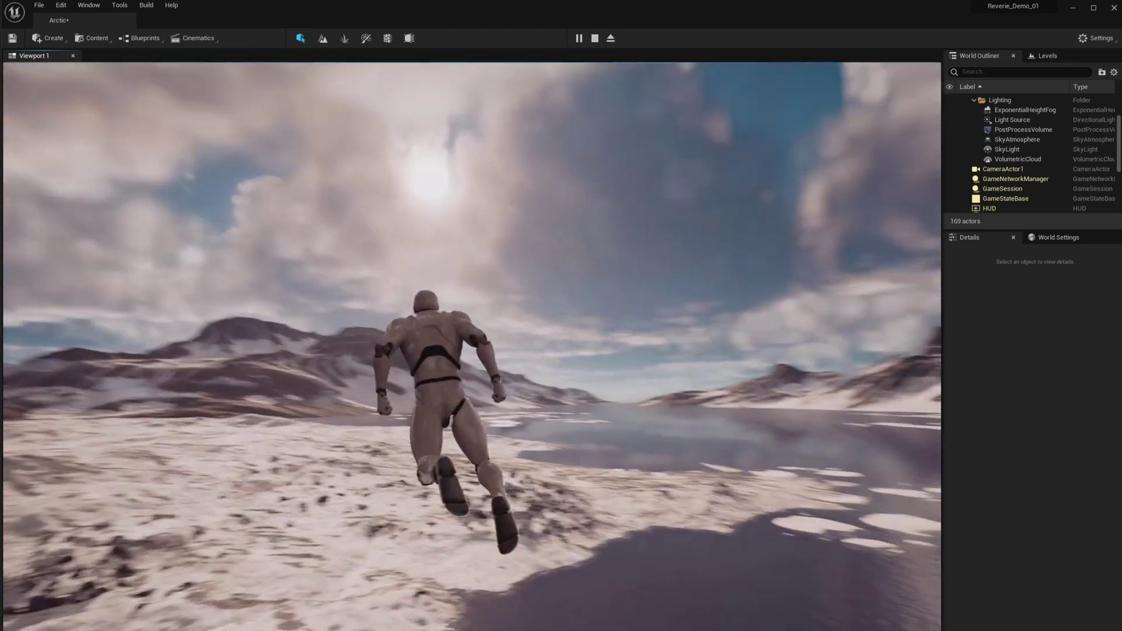
key(space)
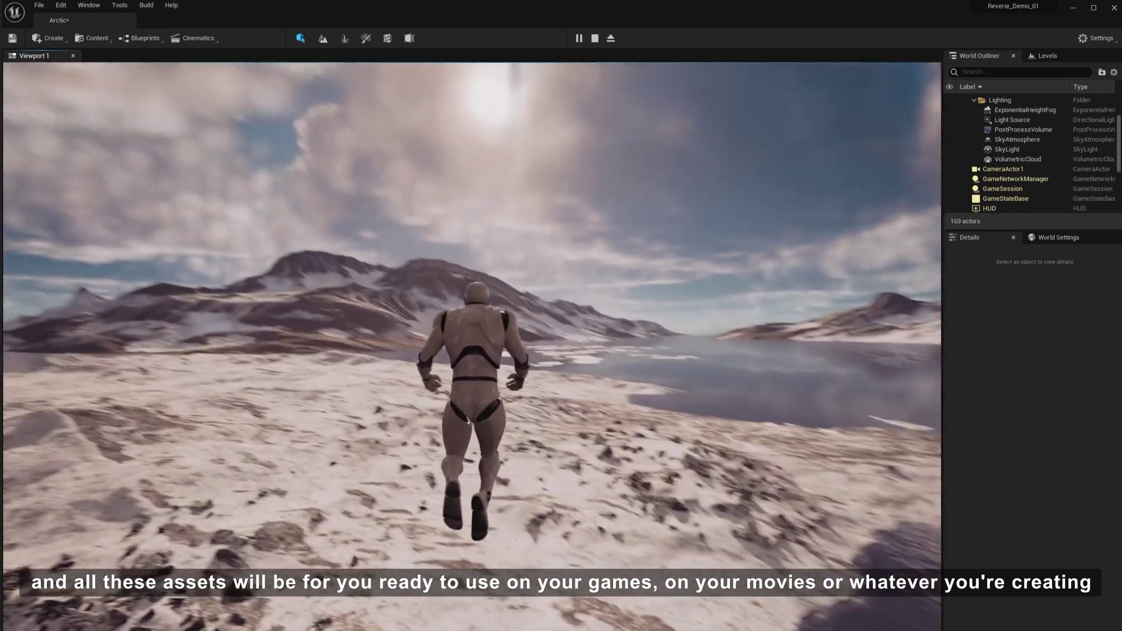
key(space)
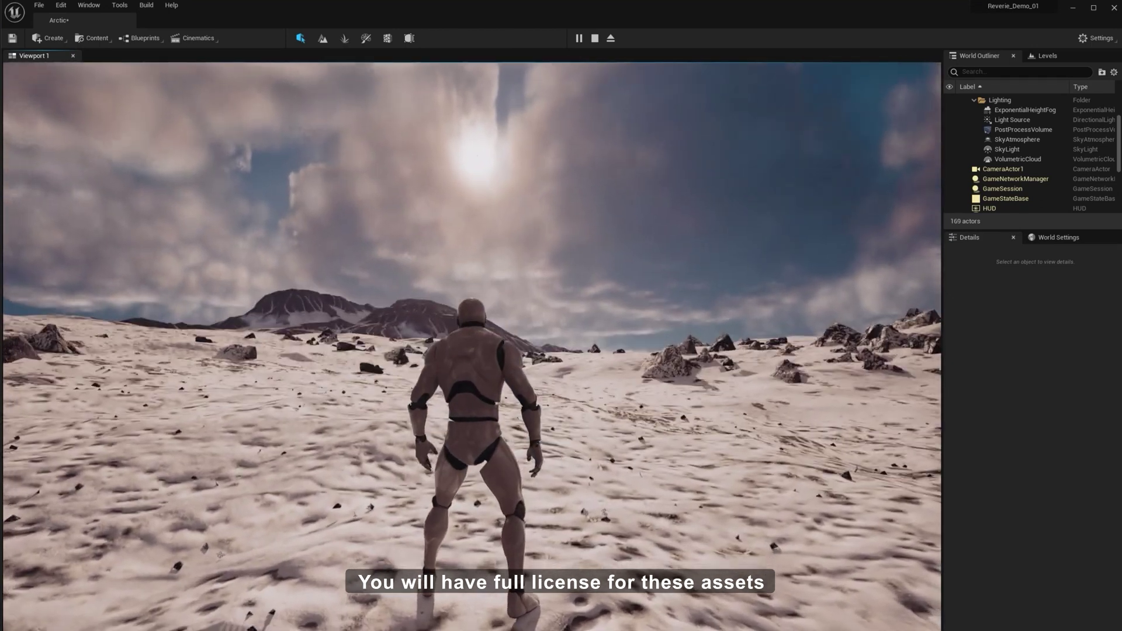
key(Escape)
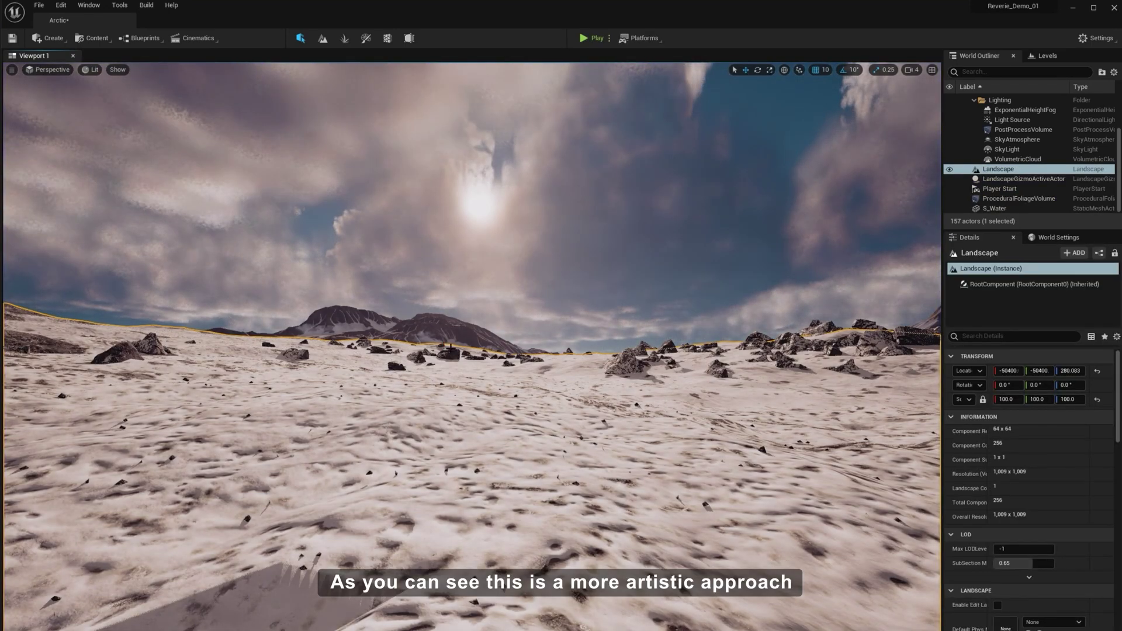
Step: Examine the Vermillion Lake Banff mountain forest photo from the concept_art folder and close the photo viewer
key(ctrl+space)
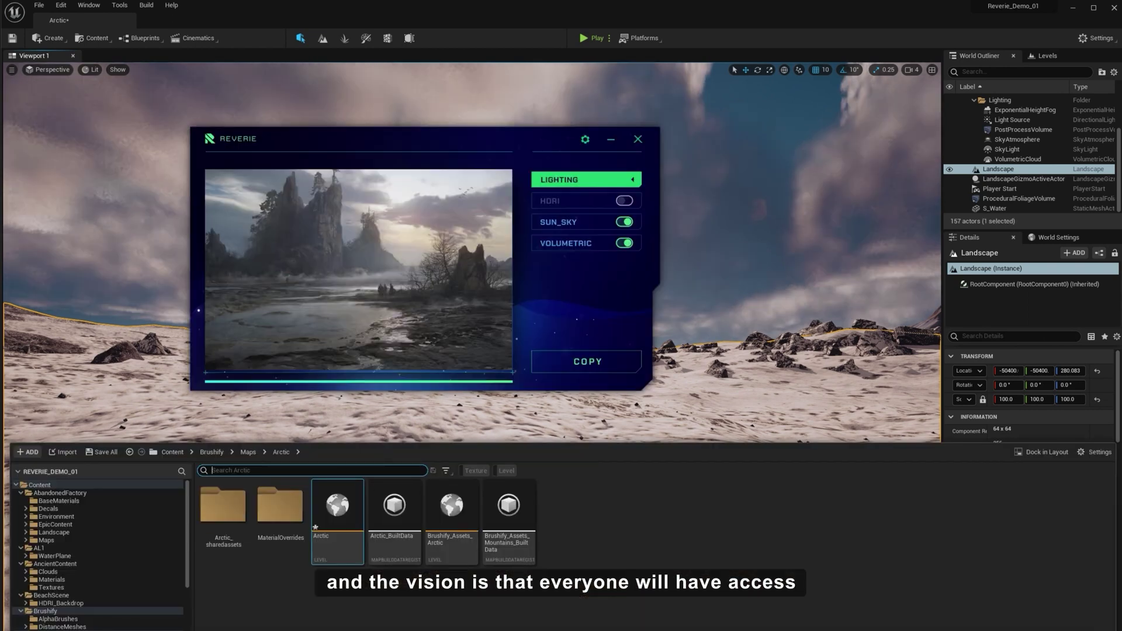
key(alt+Tab)
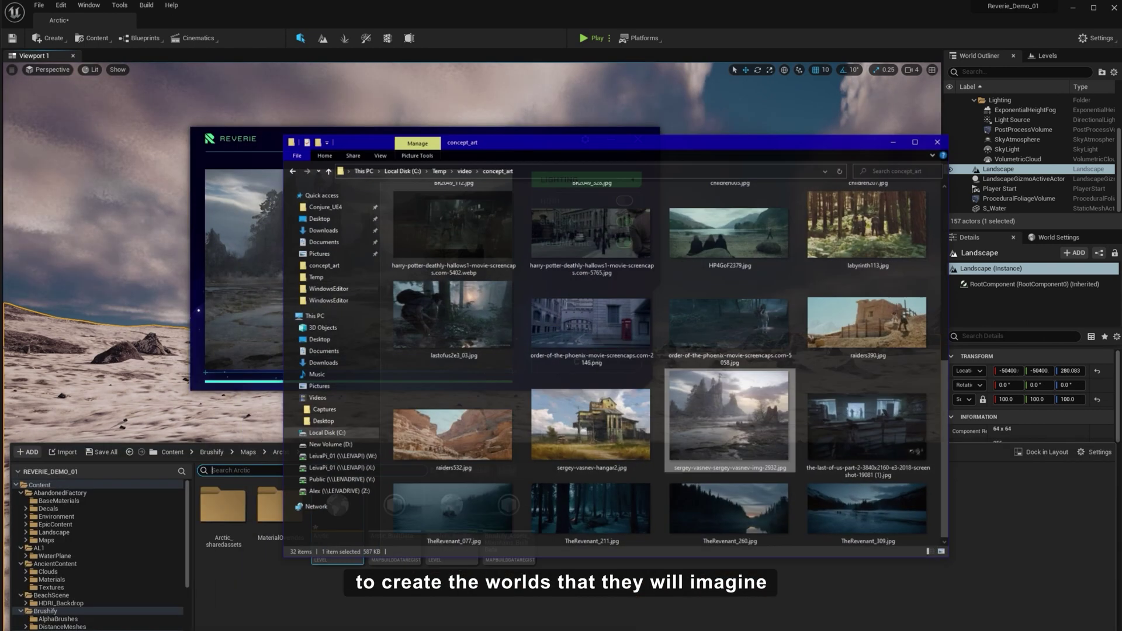
scroll(852, 398, up, 5)
double_click(874, 308)
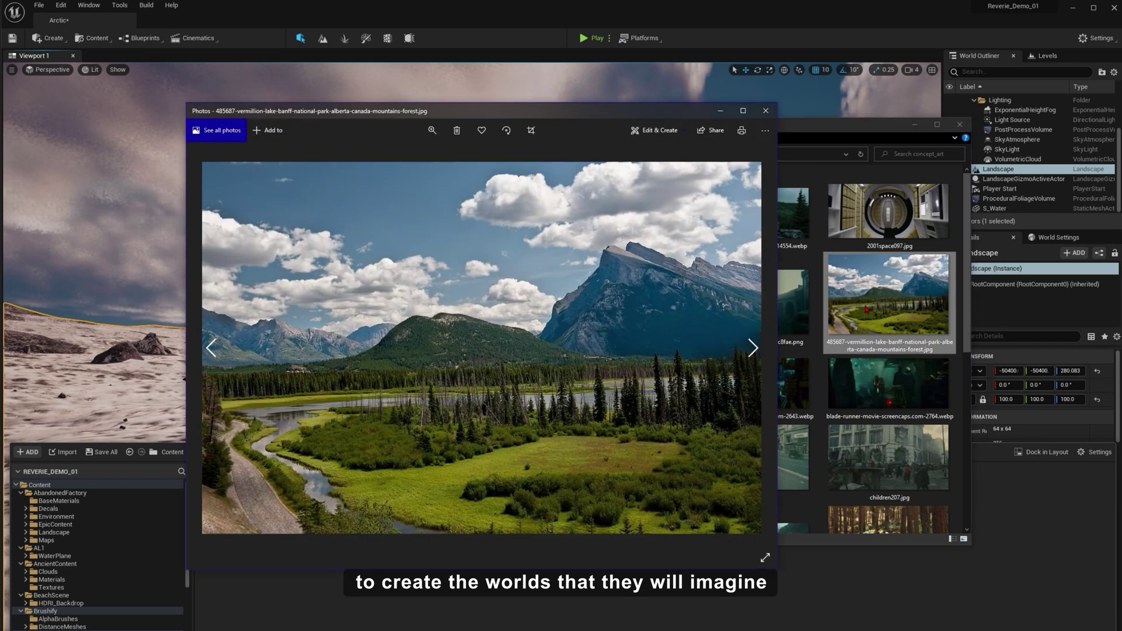
drag(600, 328, 506, 246)
drag(418, 388, 427, 286)
scroll(523, 249, down, 3)
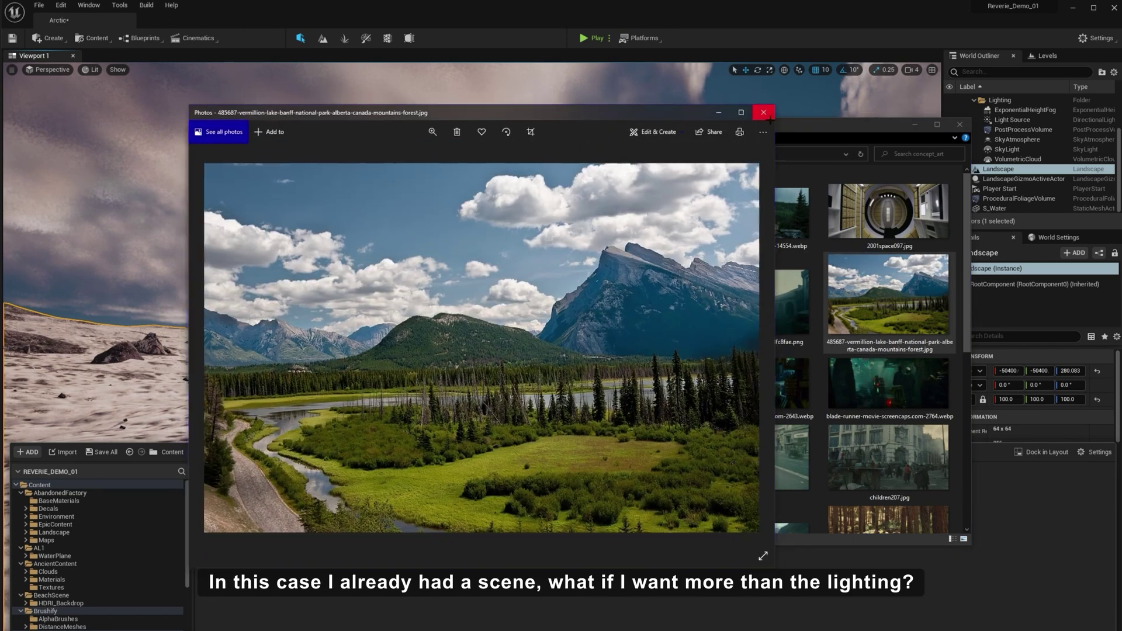
click(766, 110)
Step: Load the Vermillion Lake photo in Reverie with the Landscape category's Procedural option enabled, and extract its content to the clipboard
click(261, 278)
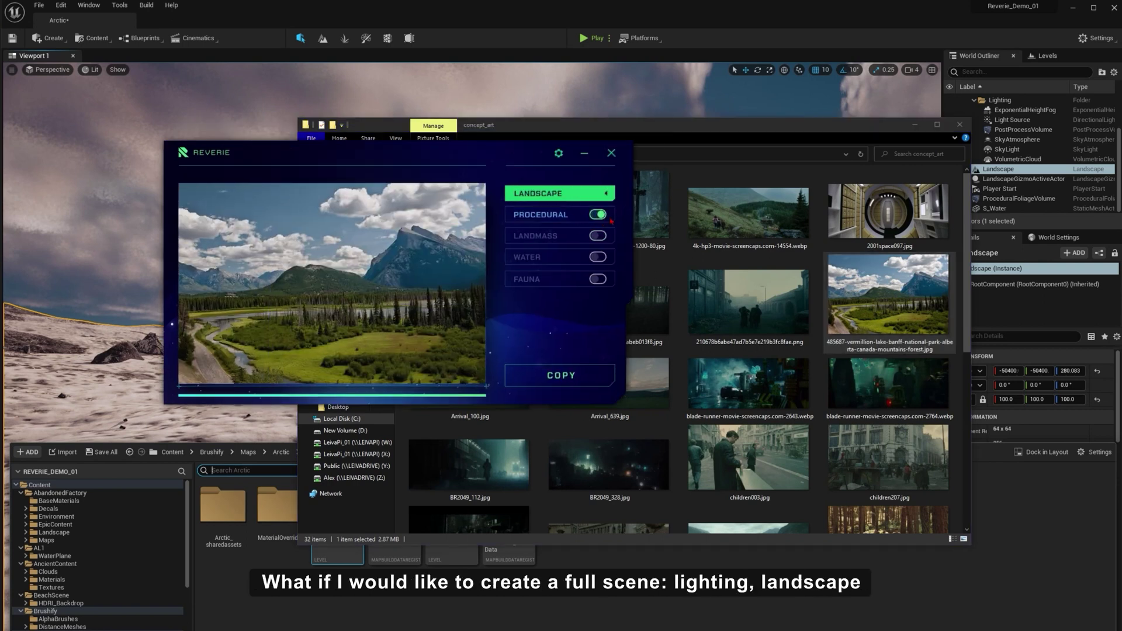
click(555, 194)
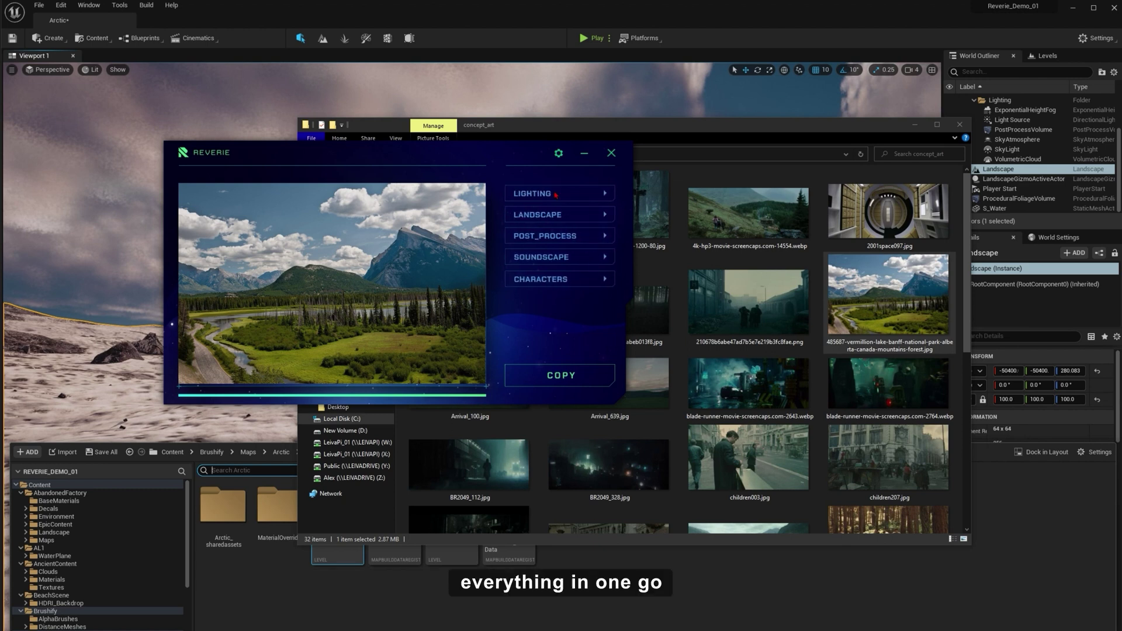
click(571, 369)
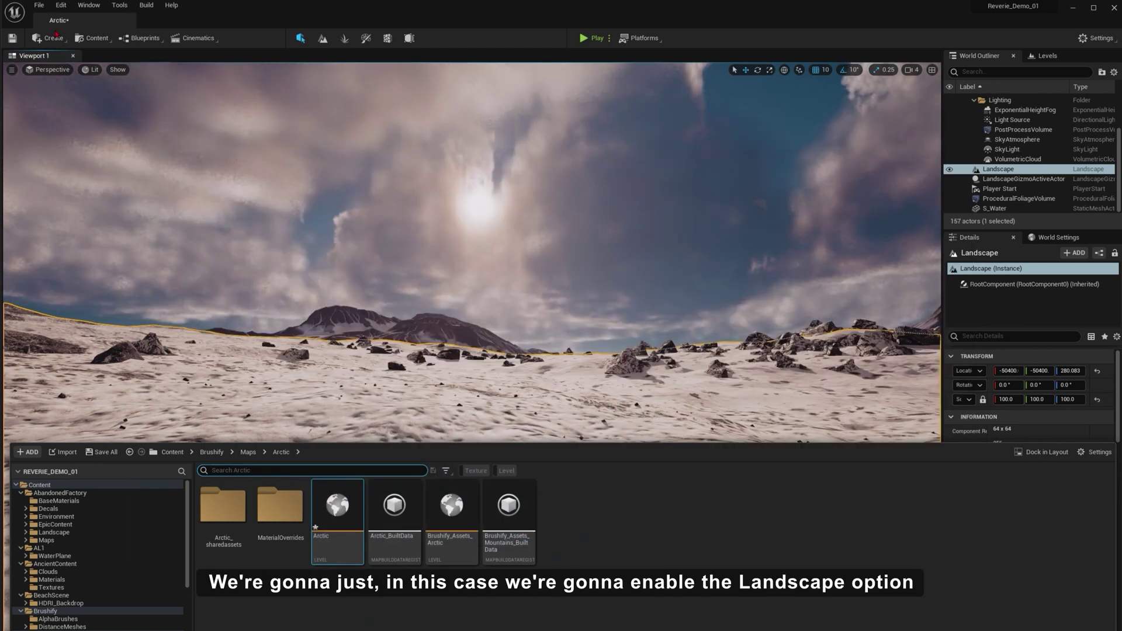
Step: Create a new level from the Empty Level template without saving the changes to the Arctic level
click(38, 5)
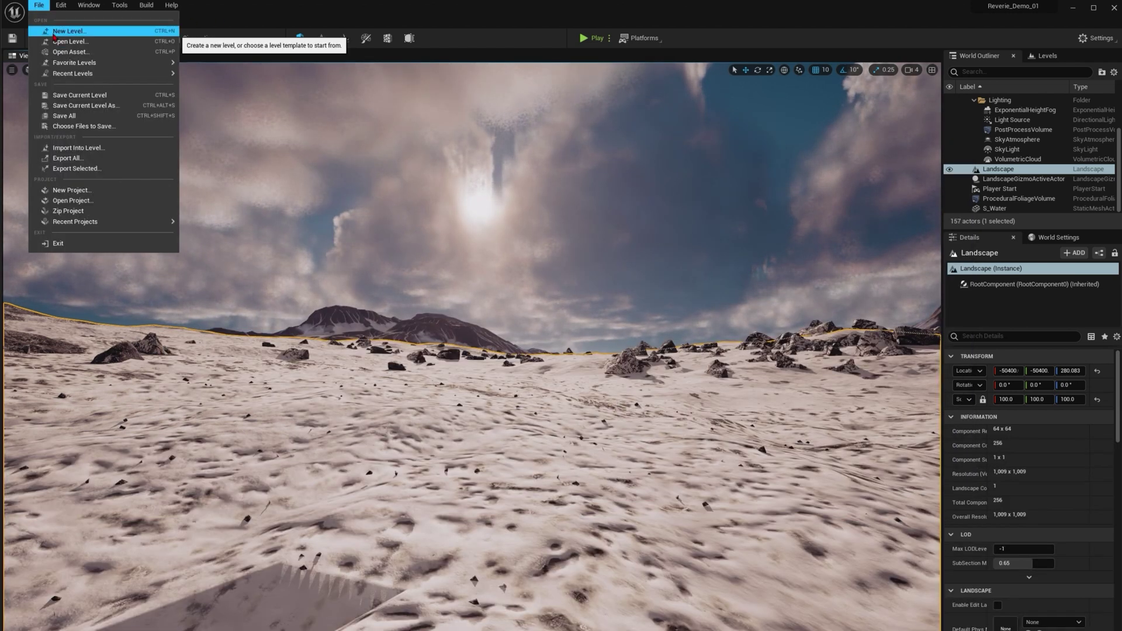
click(58, 30)
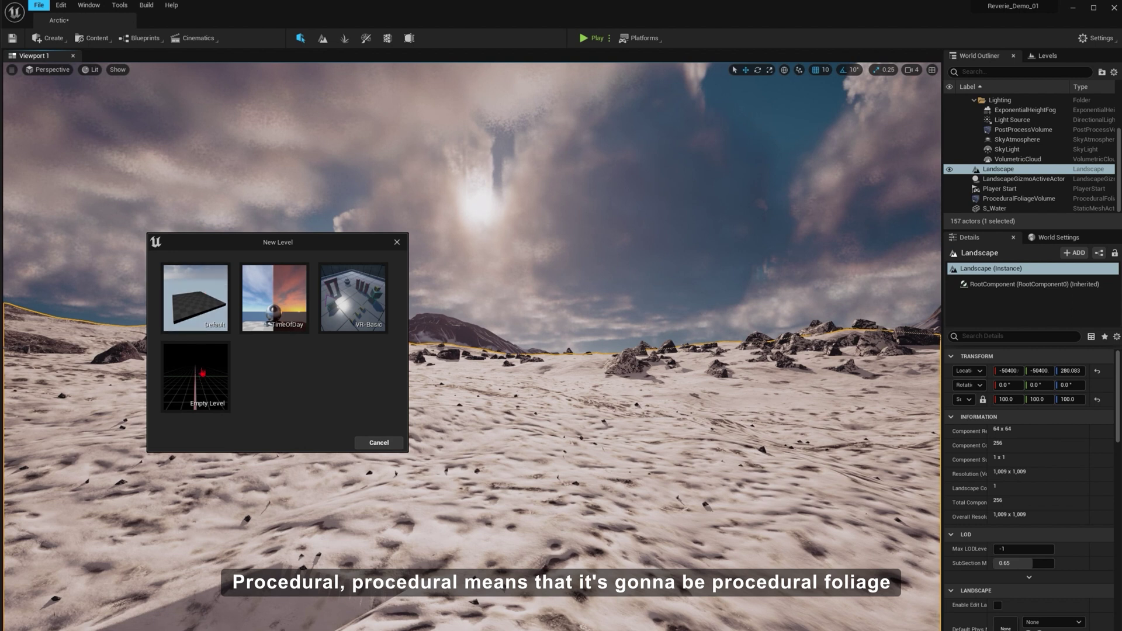
click(201, 372)
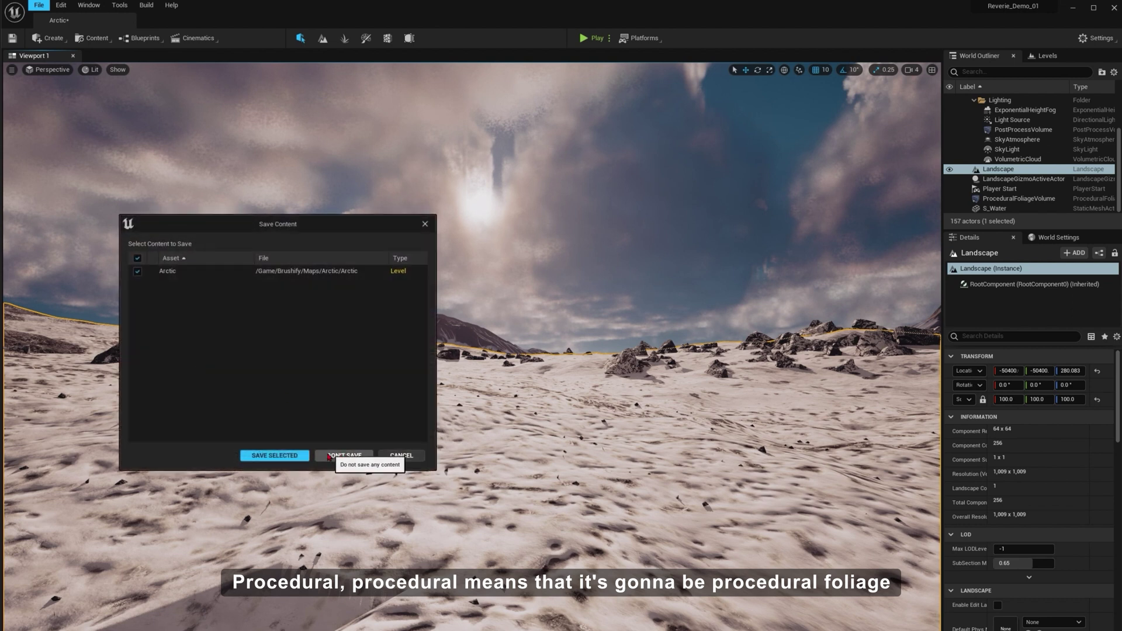
click(331, 456)
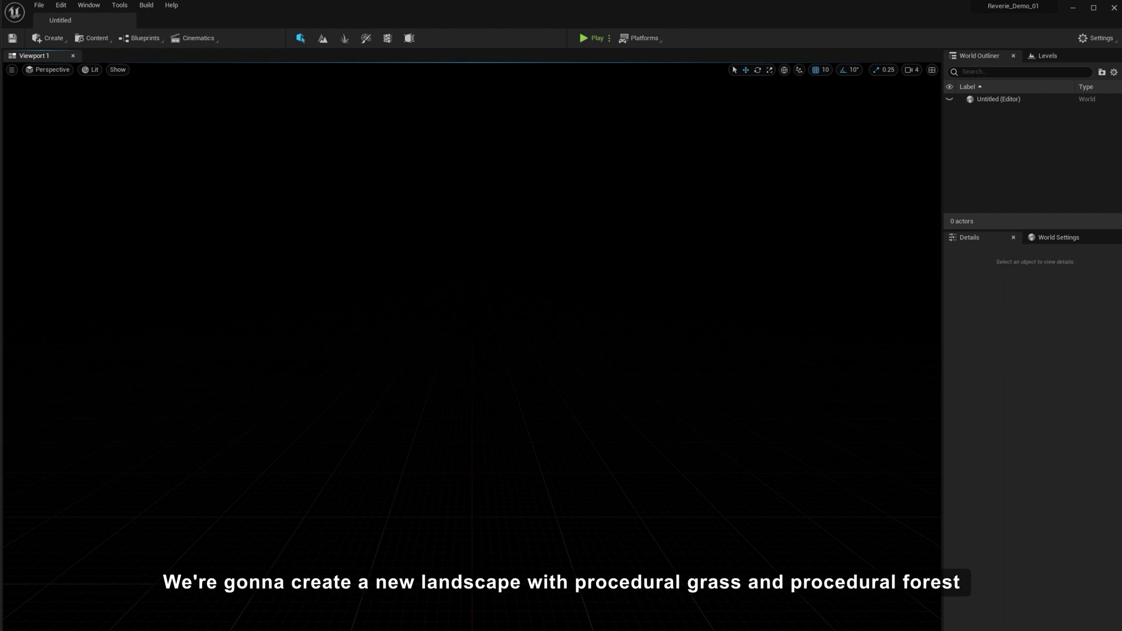
Step: Switch to Reverie, copy the Vermillion Lake photo's Procedural landscape content, and paste it into the Reverie_0-forest-works level in Unreal Engine
key(alt+Tab)
drag(486, 185, 577, 244)
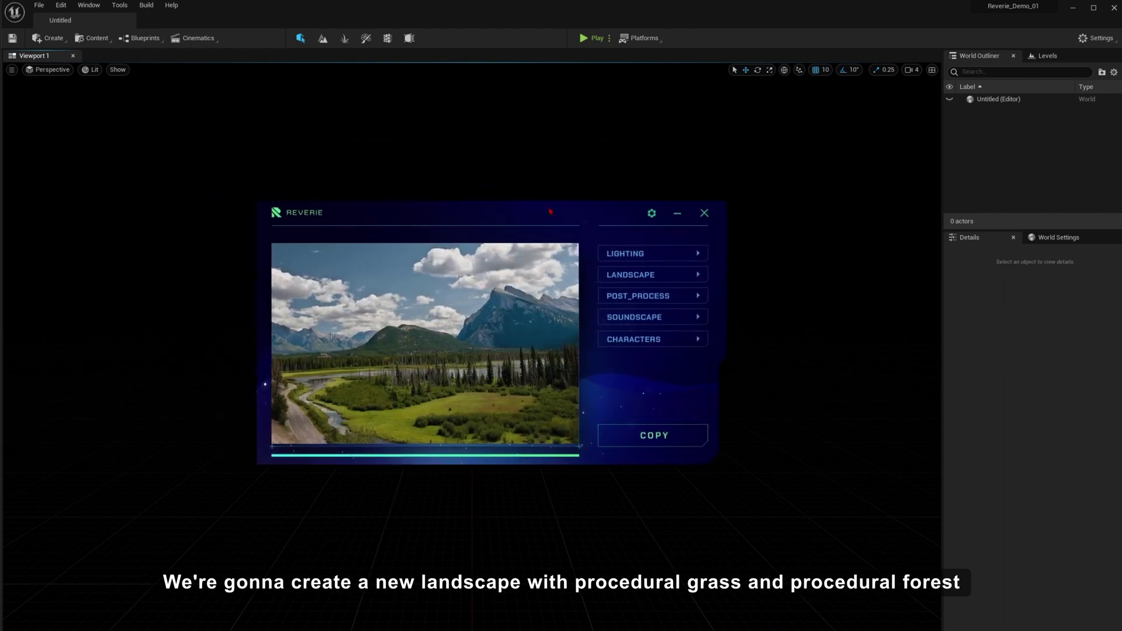
click(625, 443)
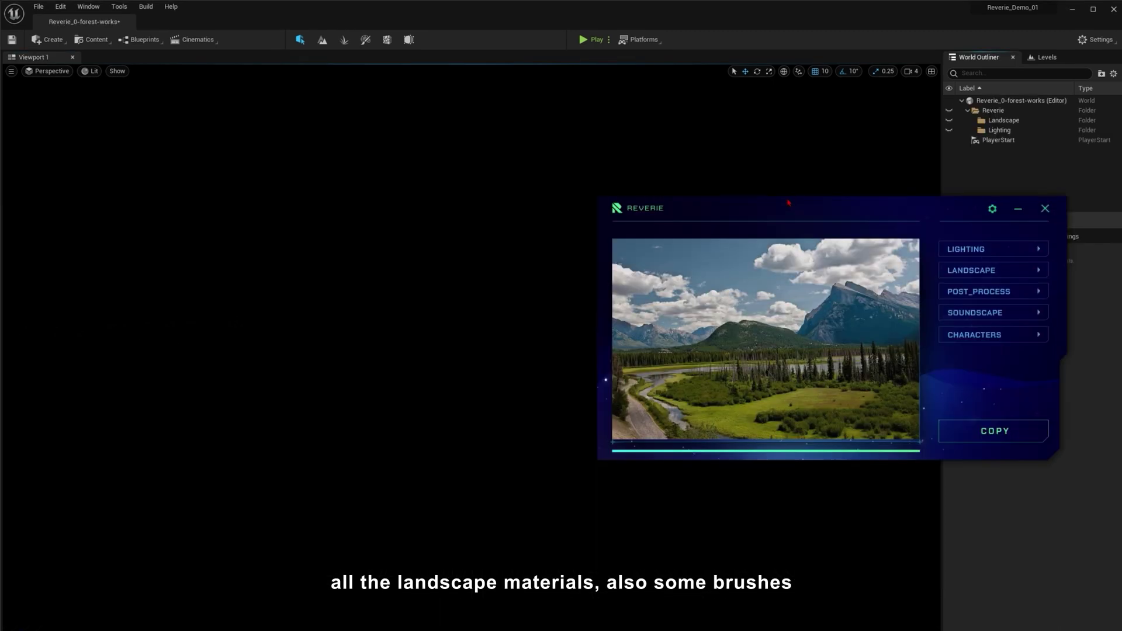
drag(793, 202, 460, 196)
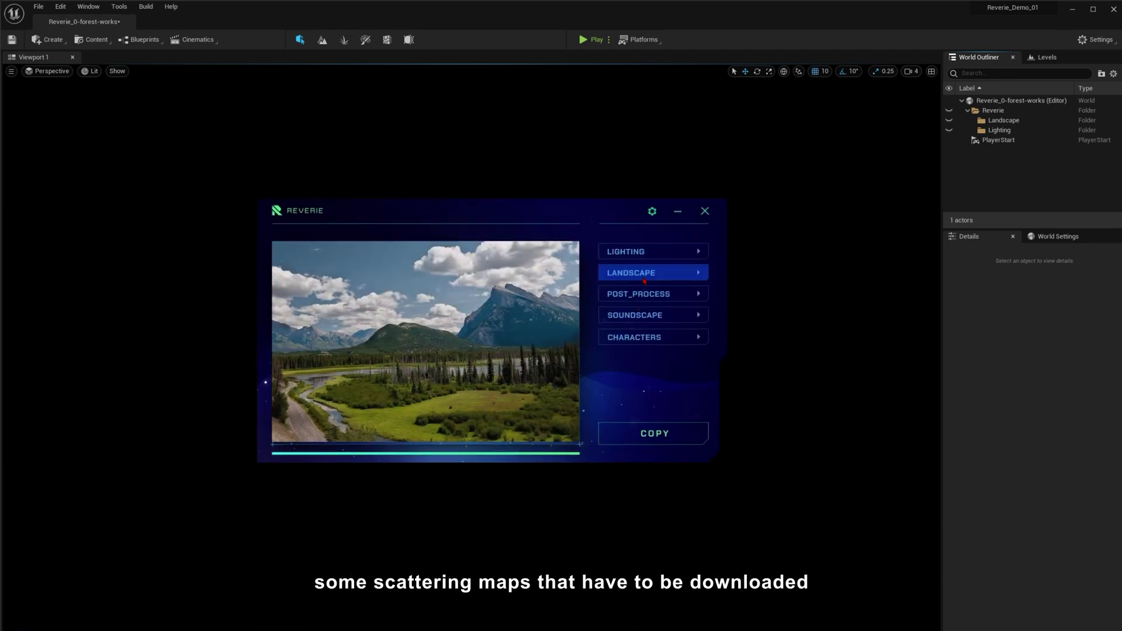
click(643, 273)
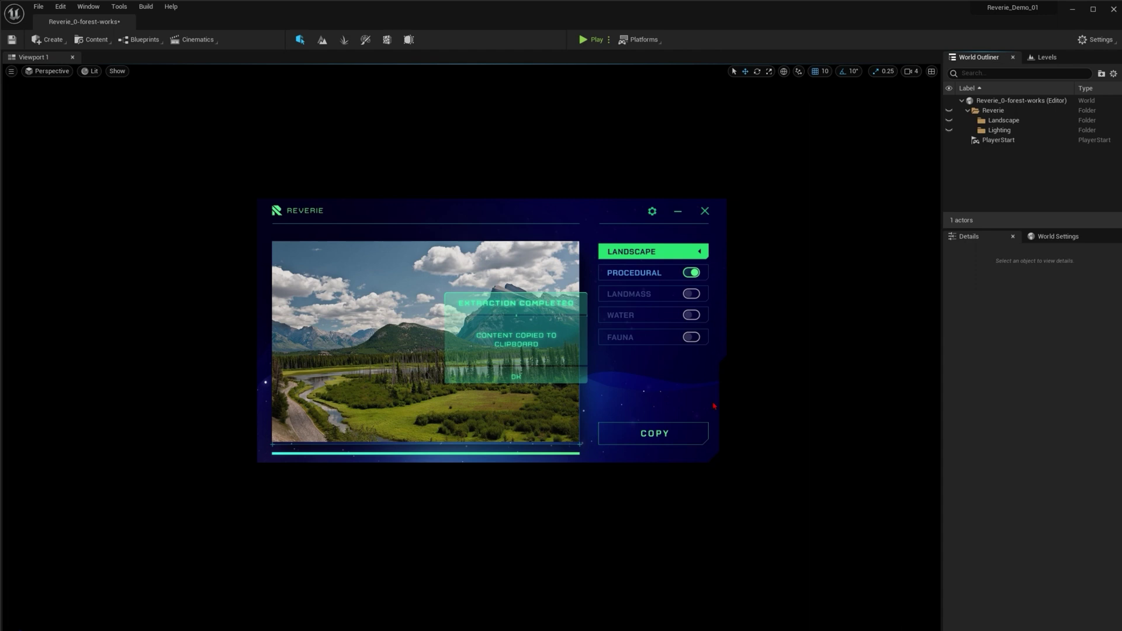
click(559, 375)
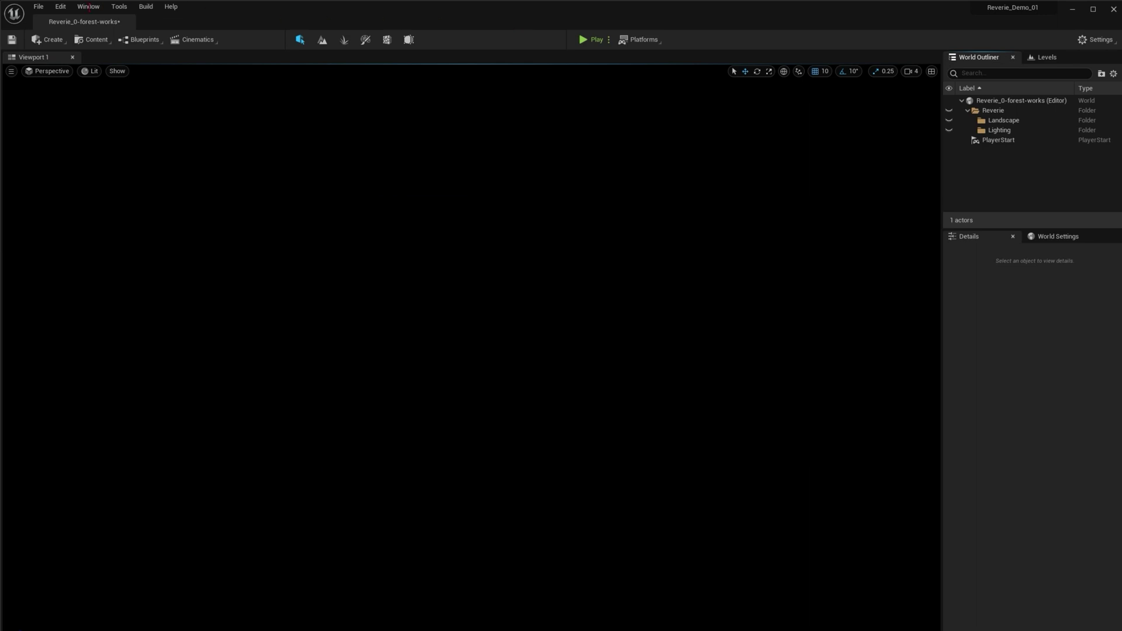
click(61, 7)
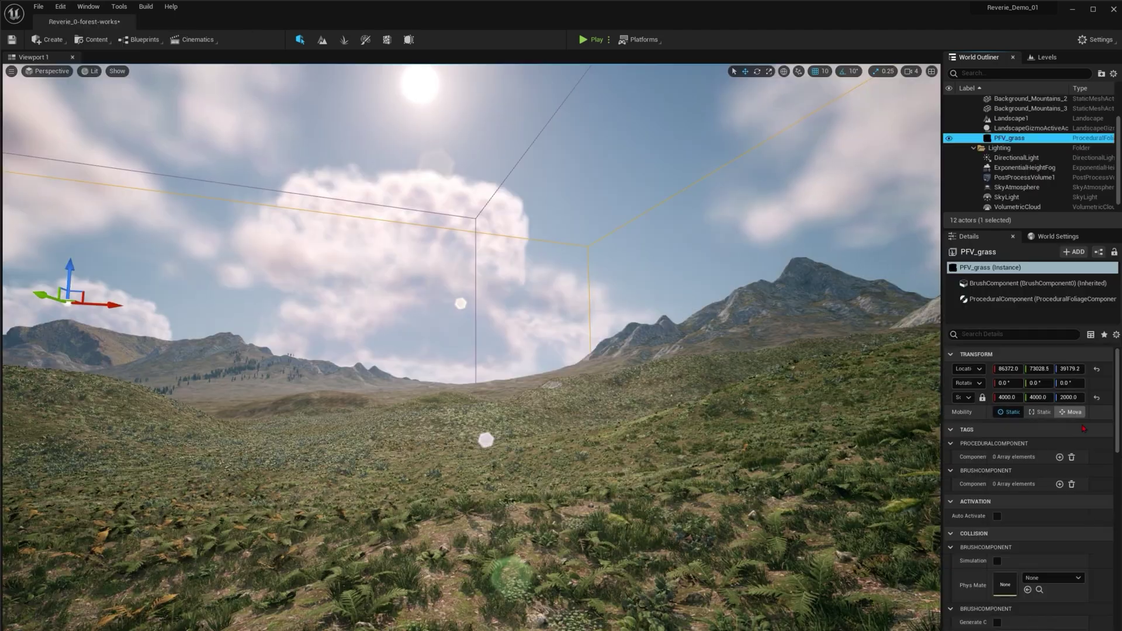
Step: Set the foliage spawner of the selected PFV_grass volume to Spring_pine_forest
scroll(1075, 569, down, 5)
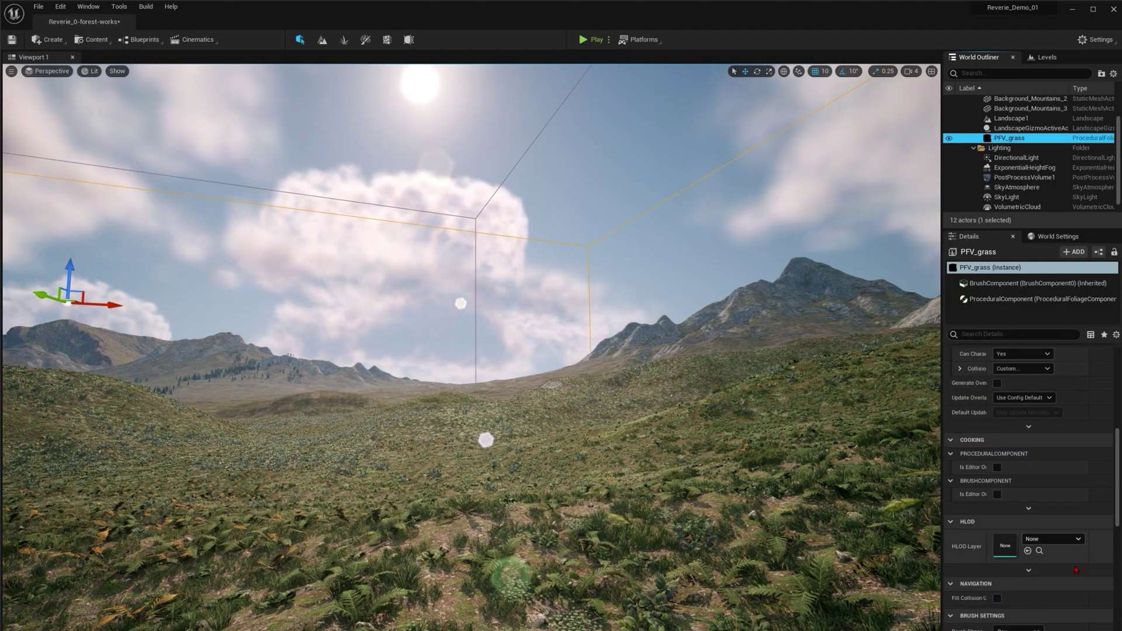
scroll(1076, 569, down, 4)
click(1076, 574)
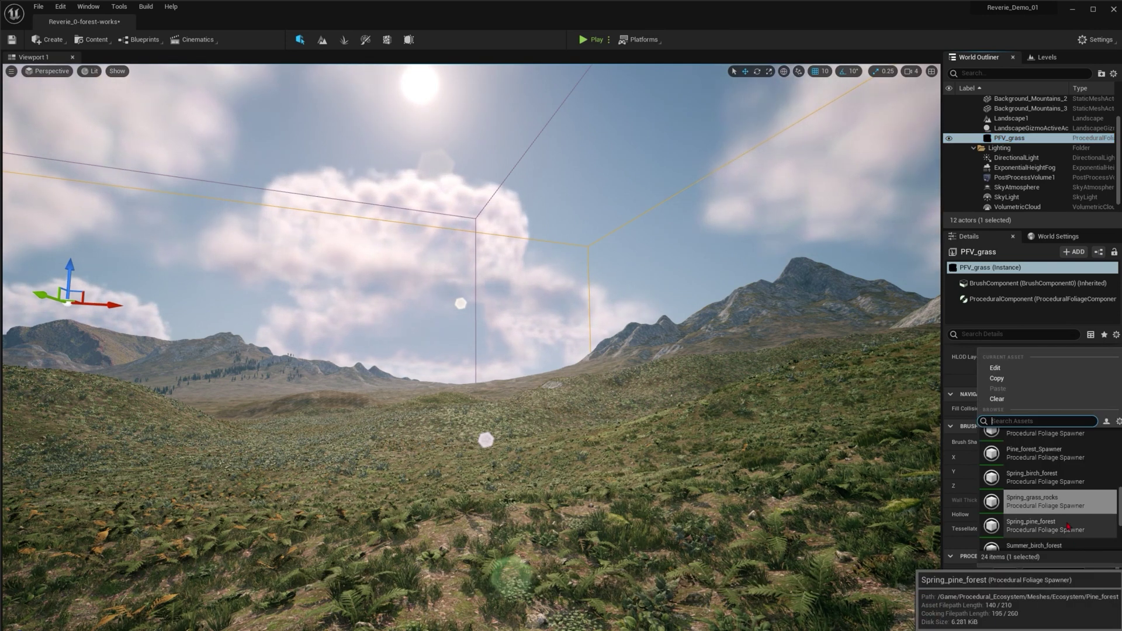
click(1066, 527)
scroll(1069, 532, down, 10)
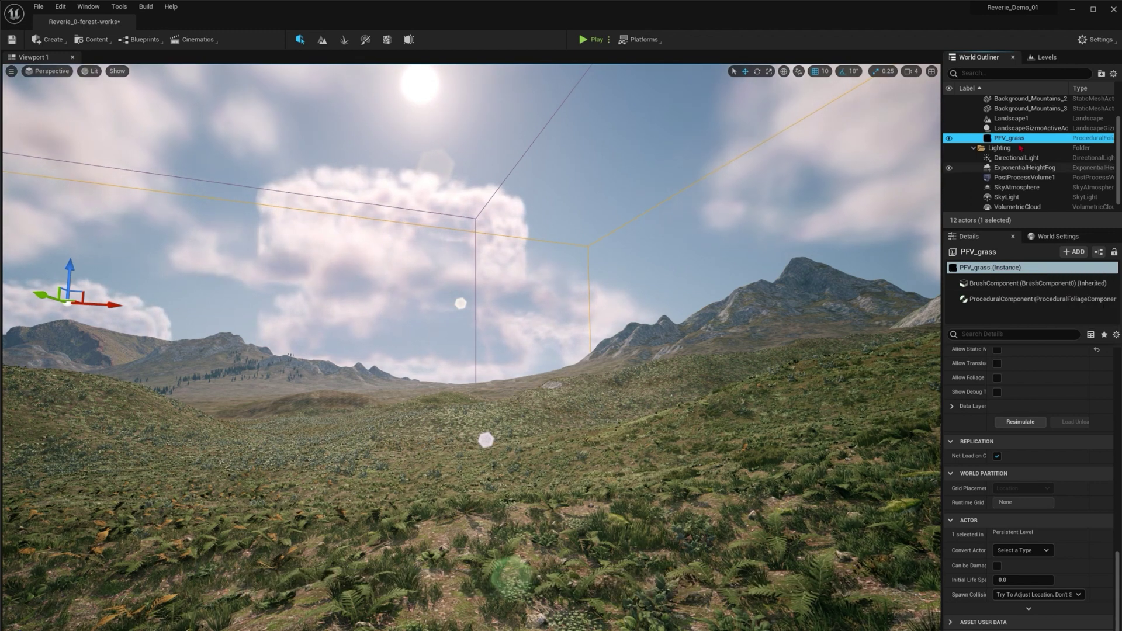
Step: Rename the selected PFV_grass volume as PFV_trees in the World Outliner
click(1016, 140)
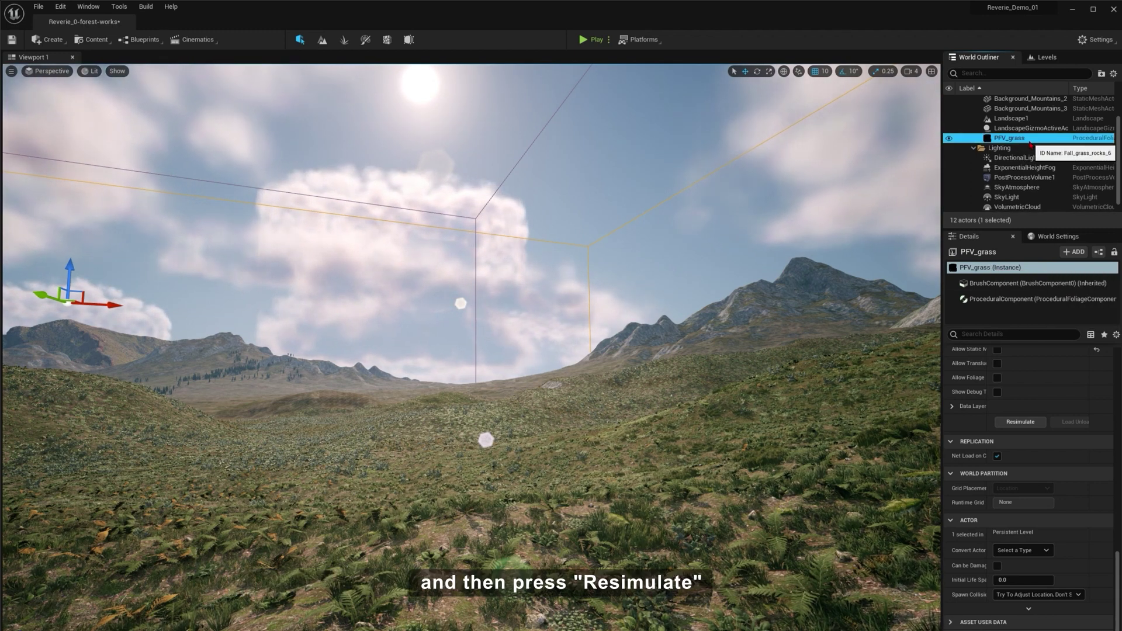
drag(1012, 139, 1069, 140)
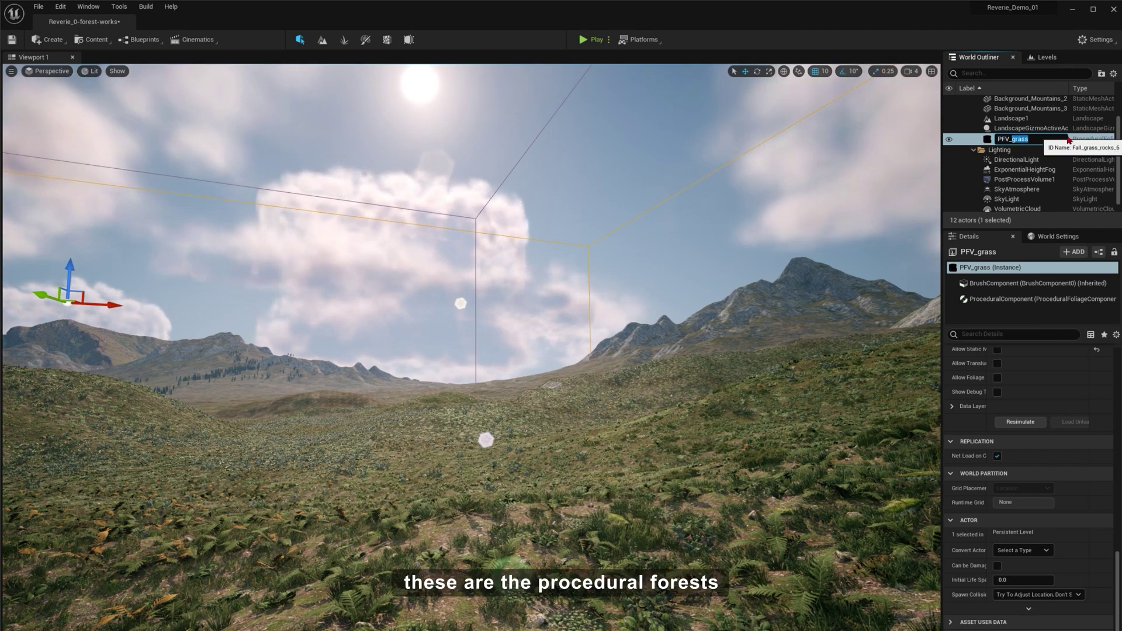
text(trees)
key(Return)
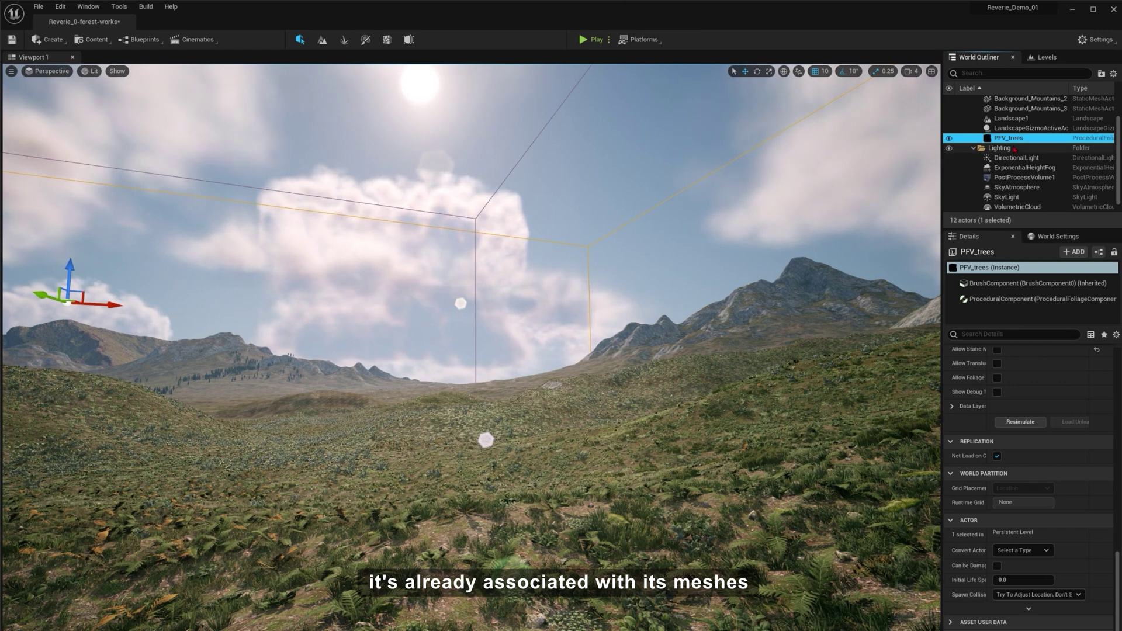
Step: Resimulate the PFV_trees procedural foliage volume to populate the landscape with the Spring_pine_forest trees
click(1022, 167)
click(1007, 138)
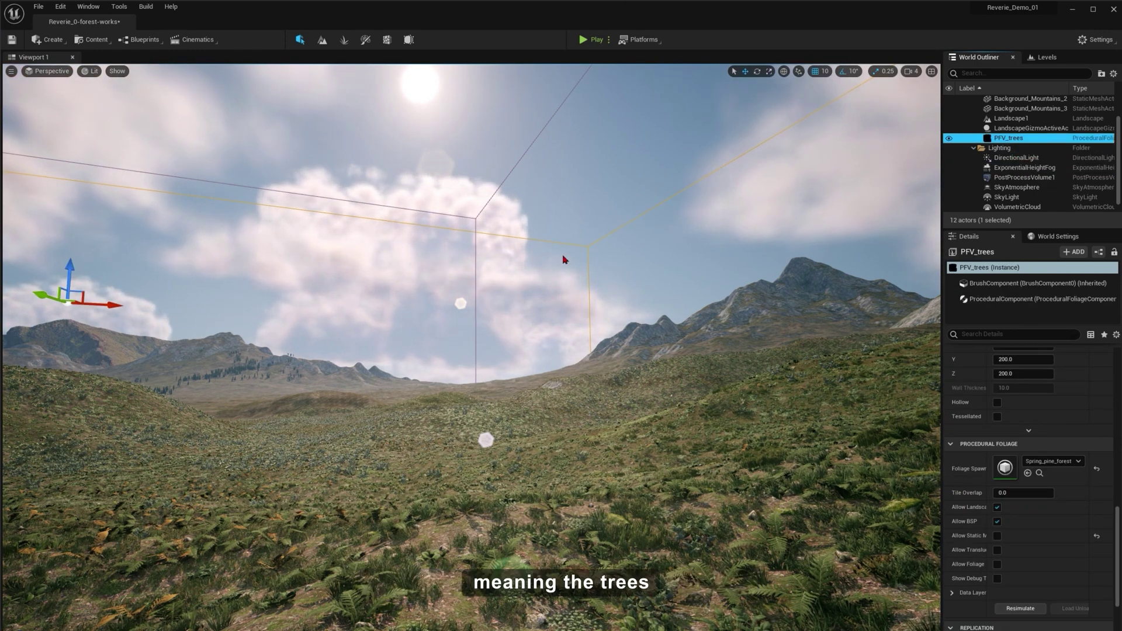
key(f)
right_drag(471, 347, 584, 333)
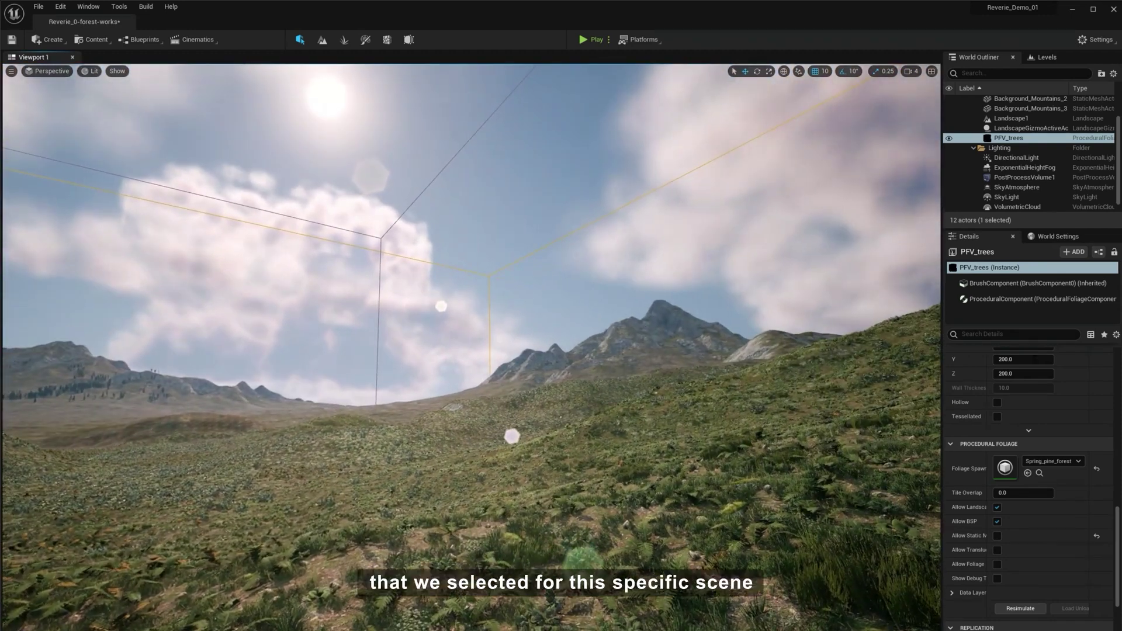
scroll(1068, 512, down, 6)
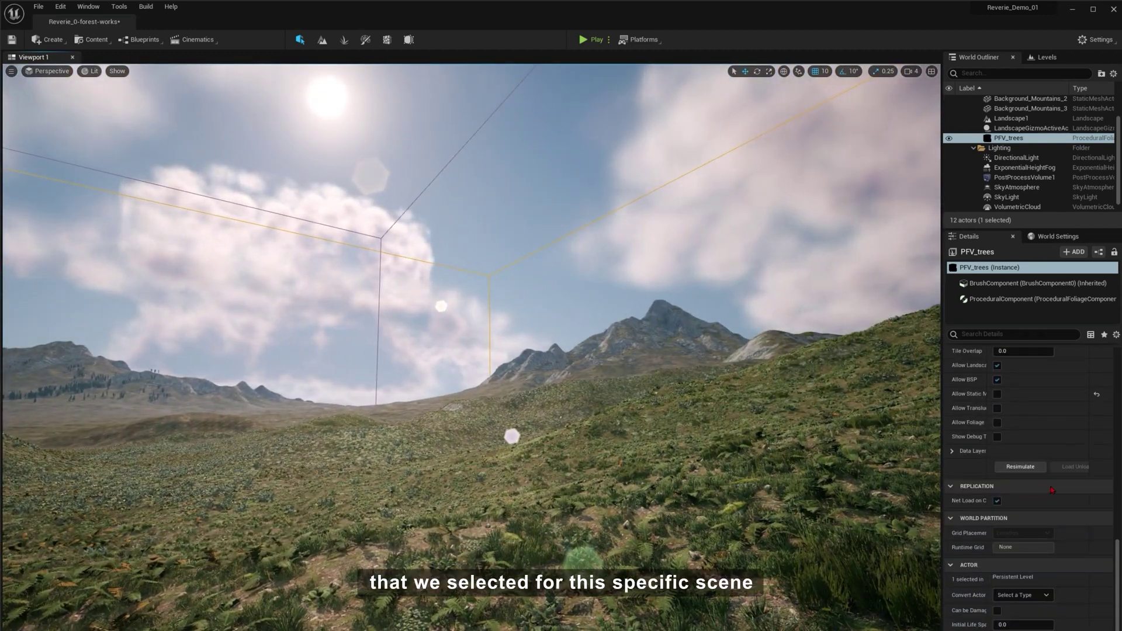
right_drag(485, 304, 465, 292)
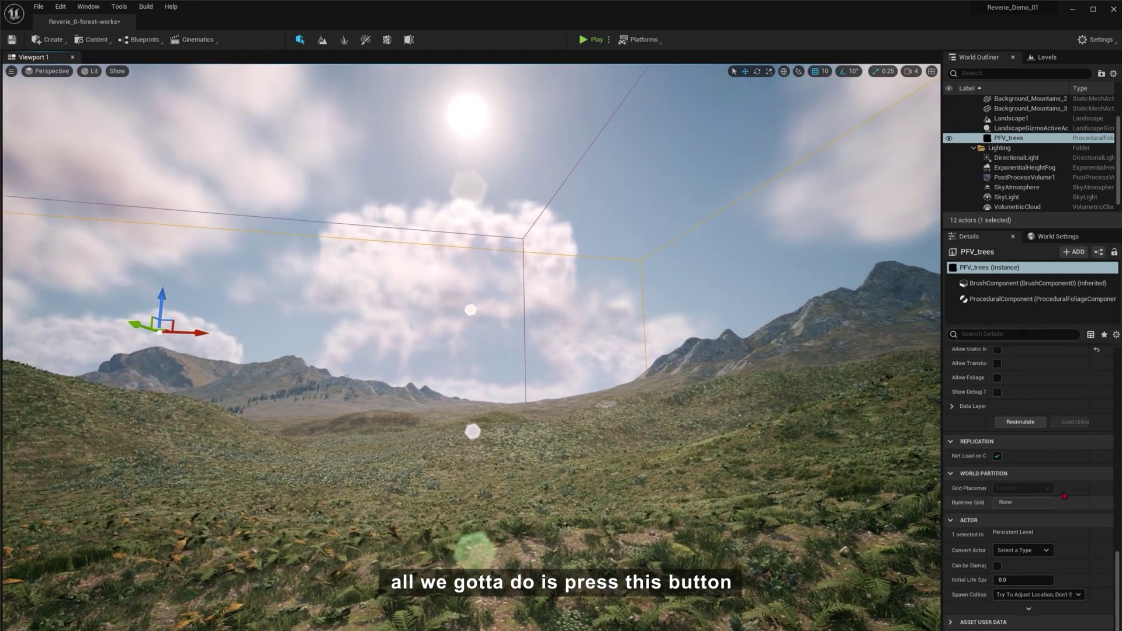
click(1023, 427)
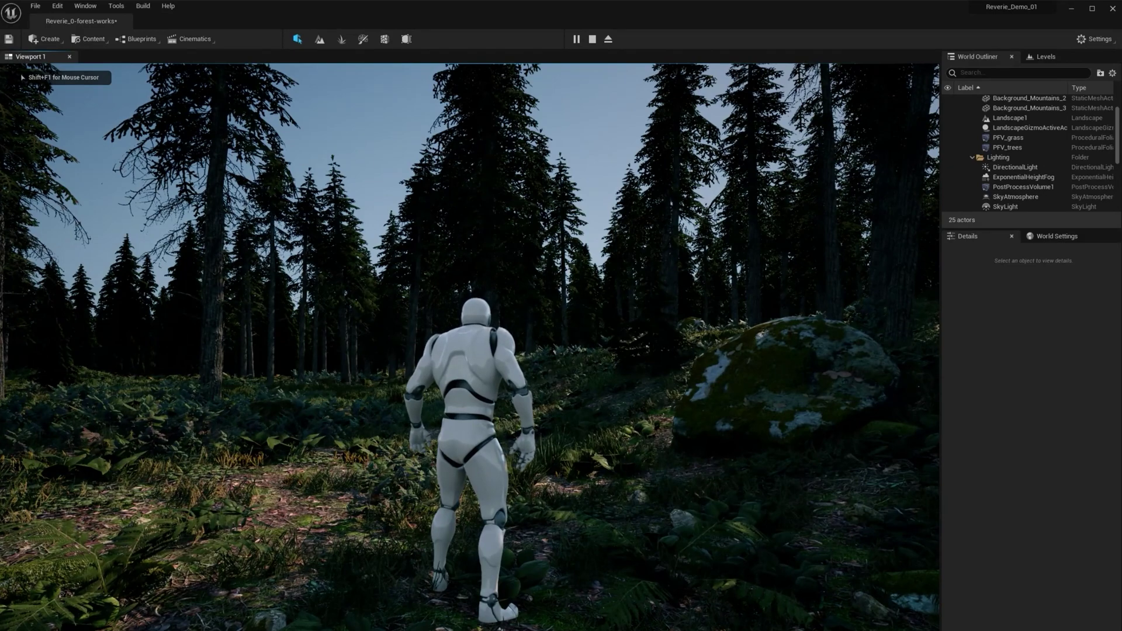
Step: Run the mannequin through the generated pine forest and above the treetops to review the environment in play mode, and stop playing
key(w)
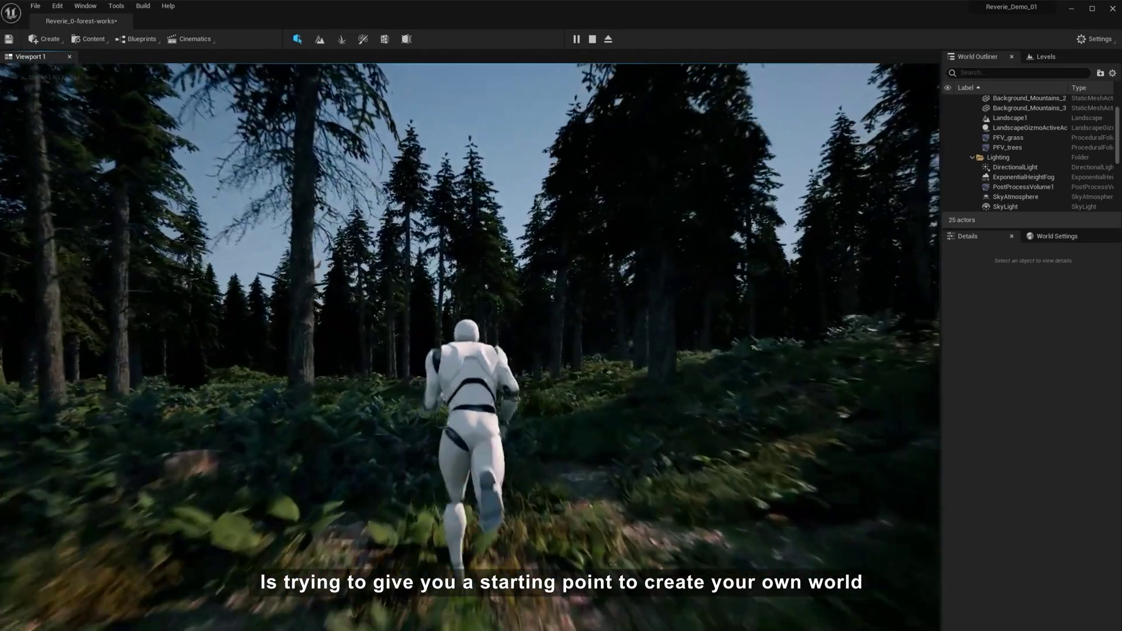
key(w)
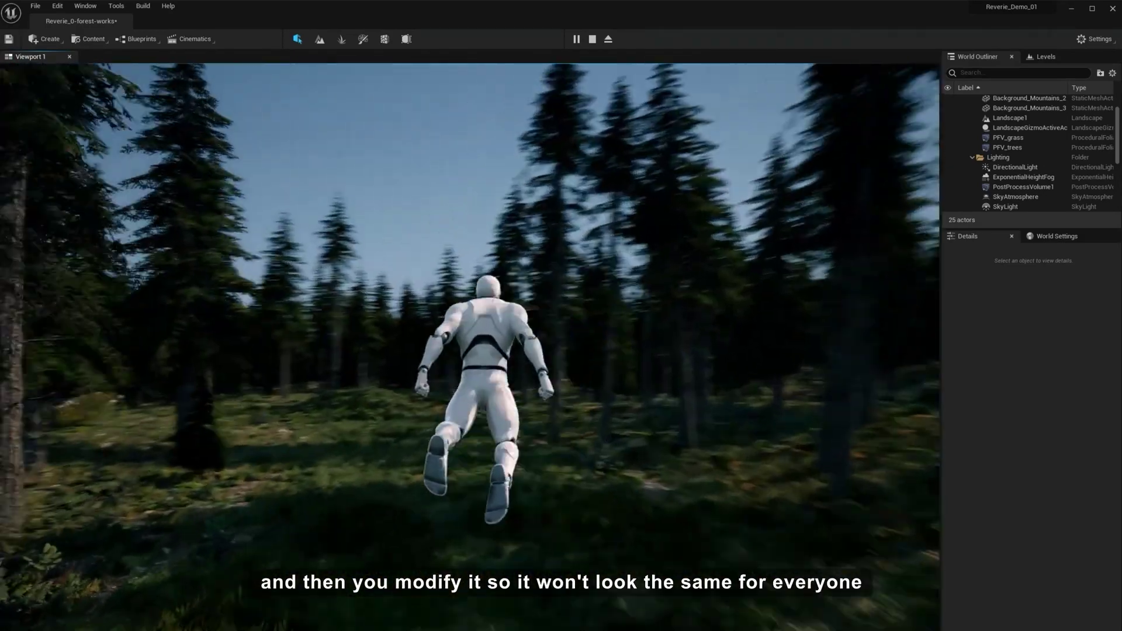
key(w)
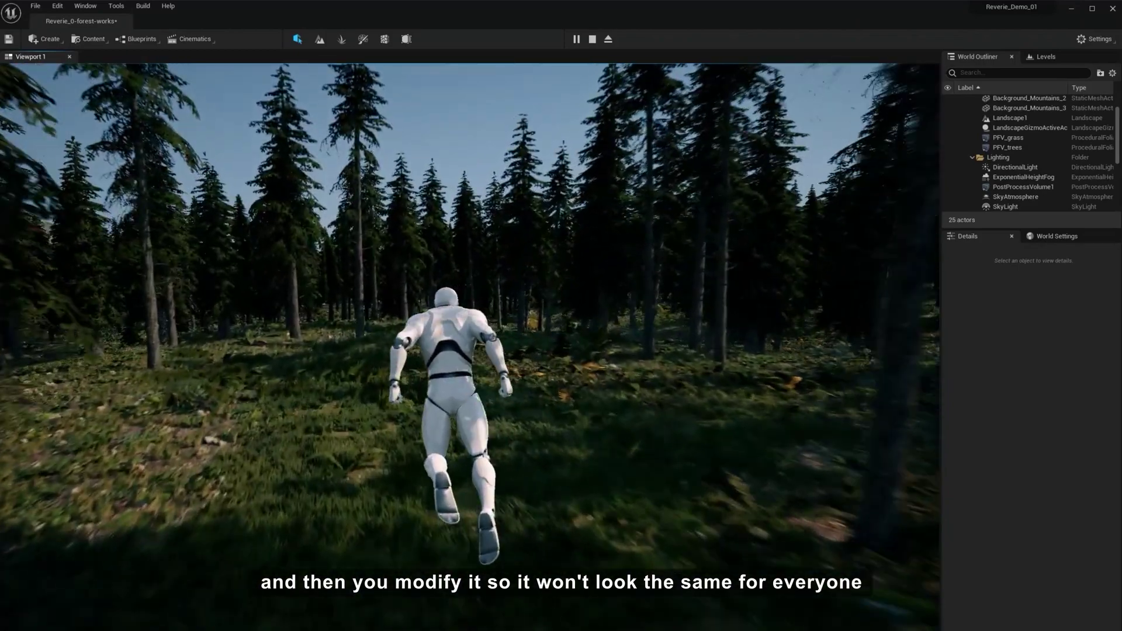
key(w)
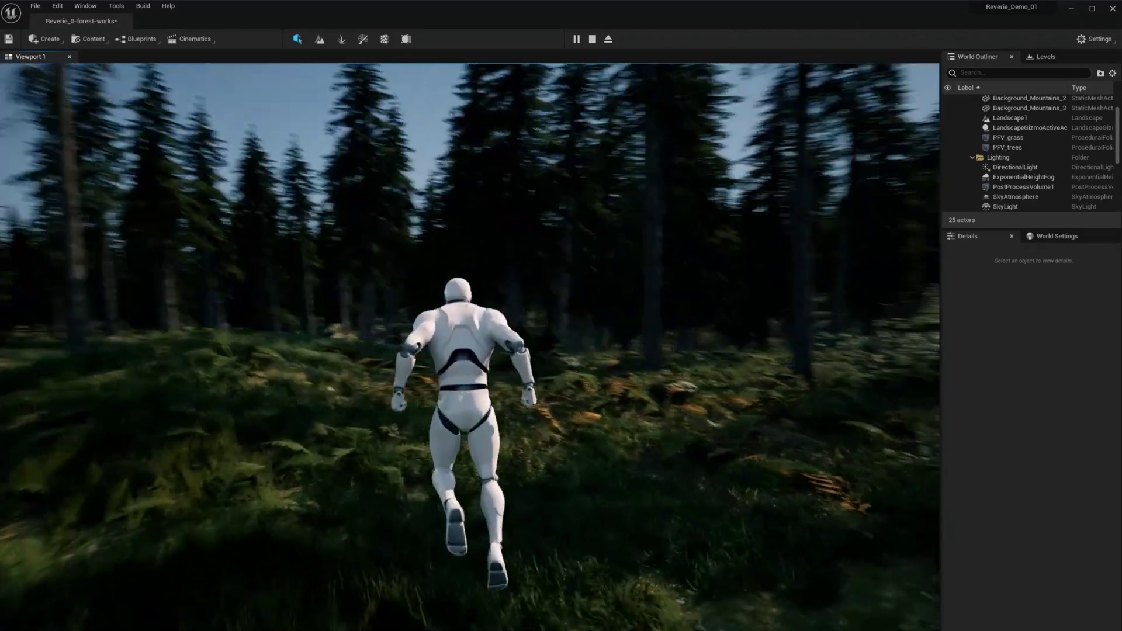
key(w)
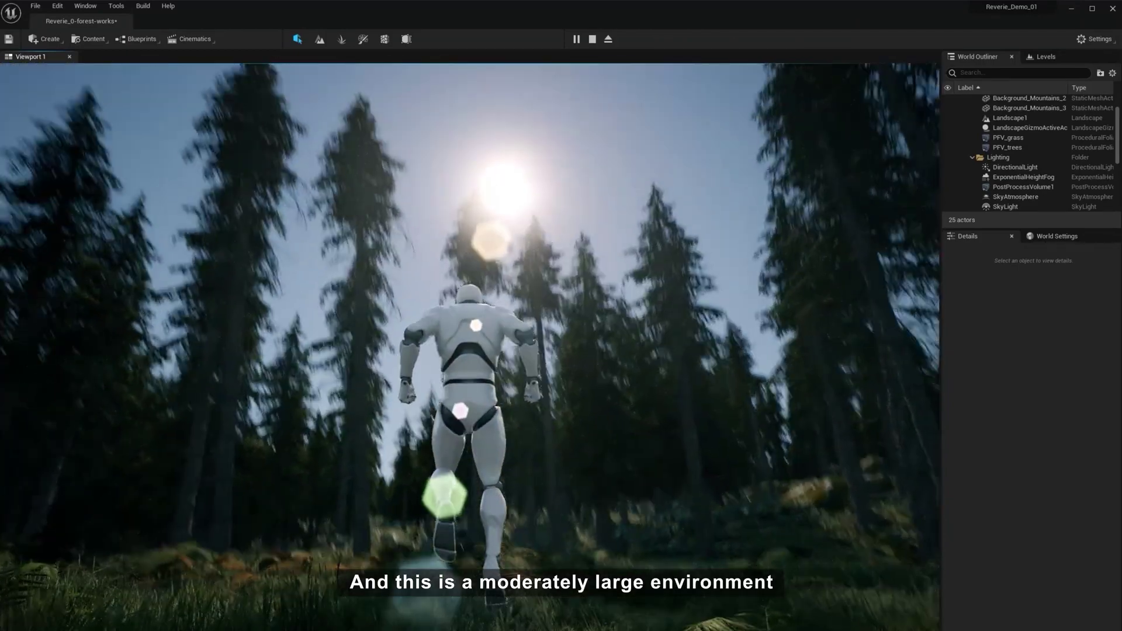
key(w)
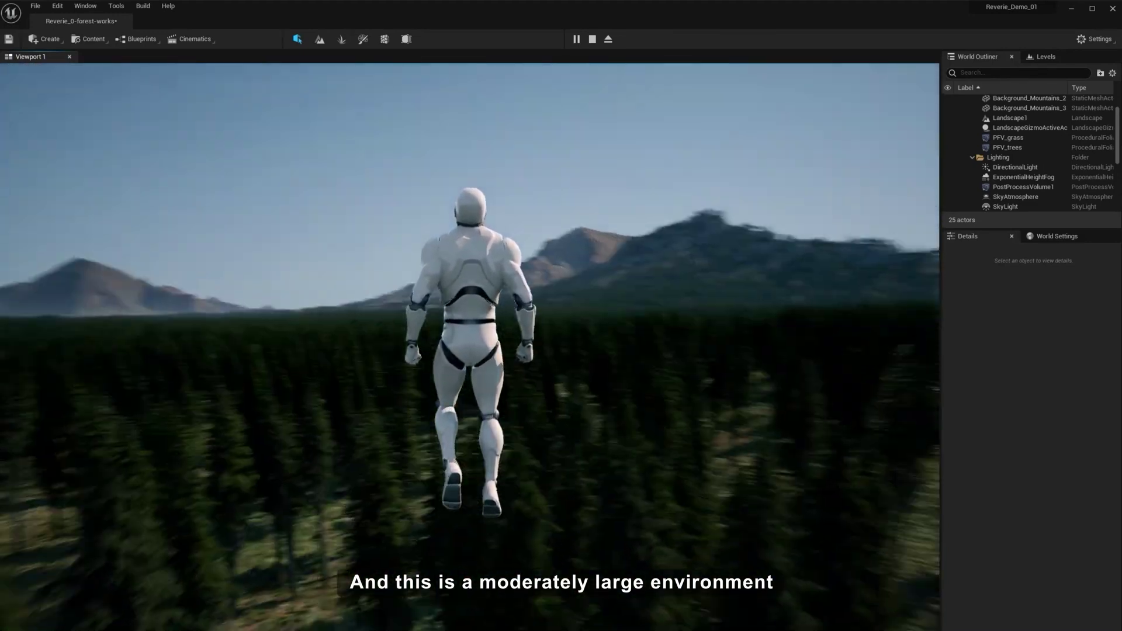
key(w)
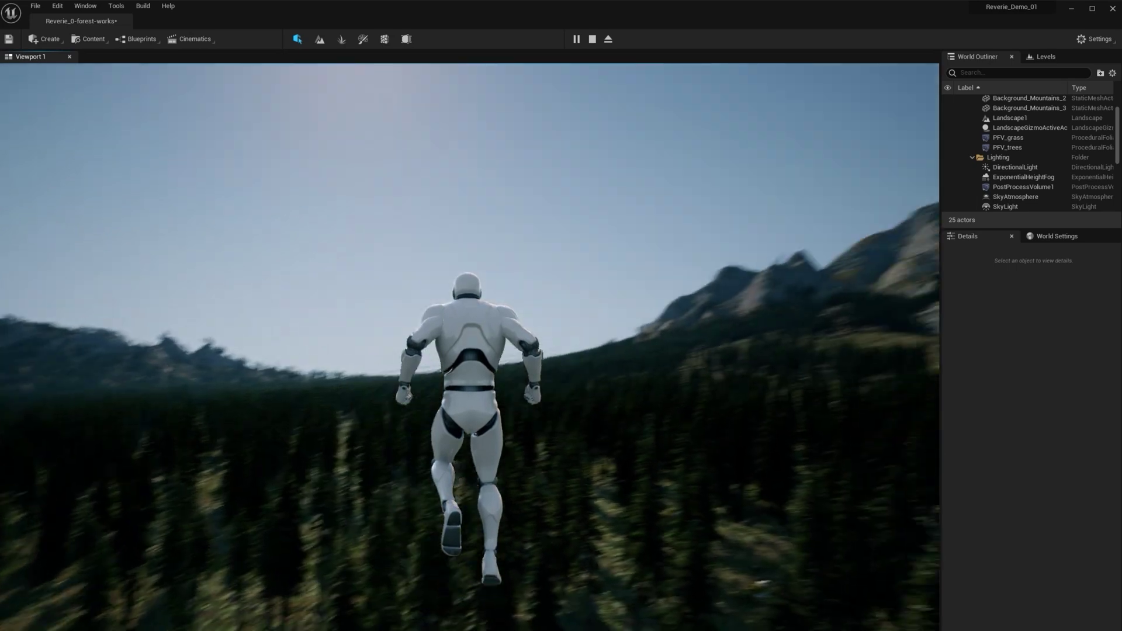
key(w)
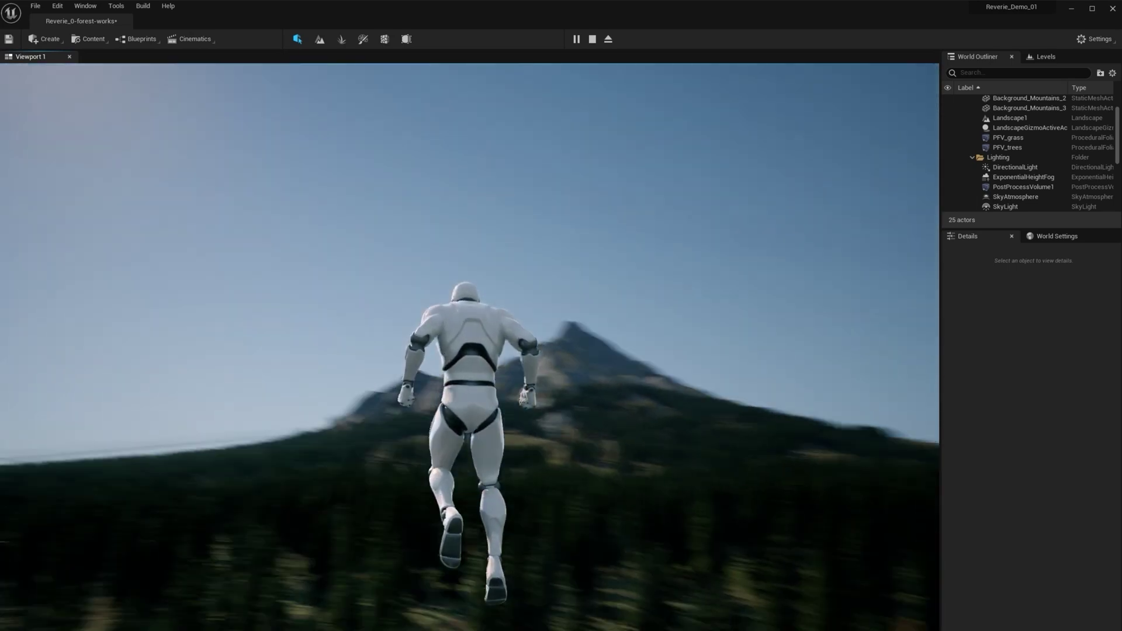
key(w)
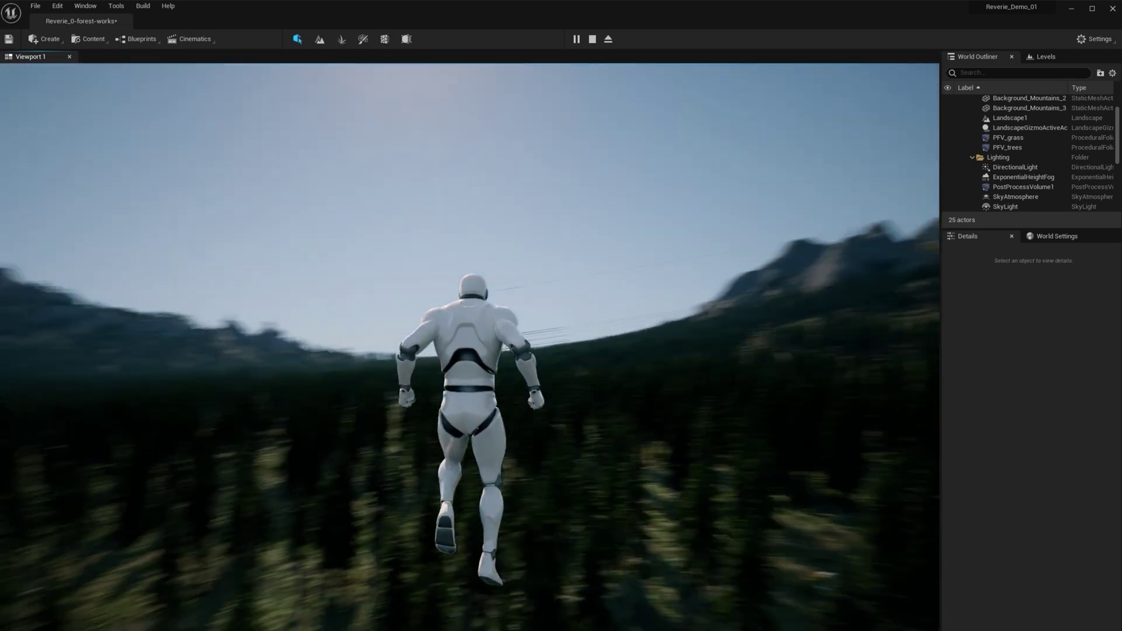
key(w)
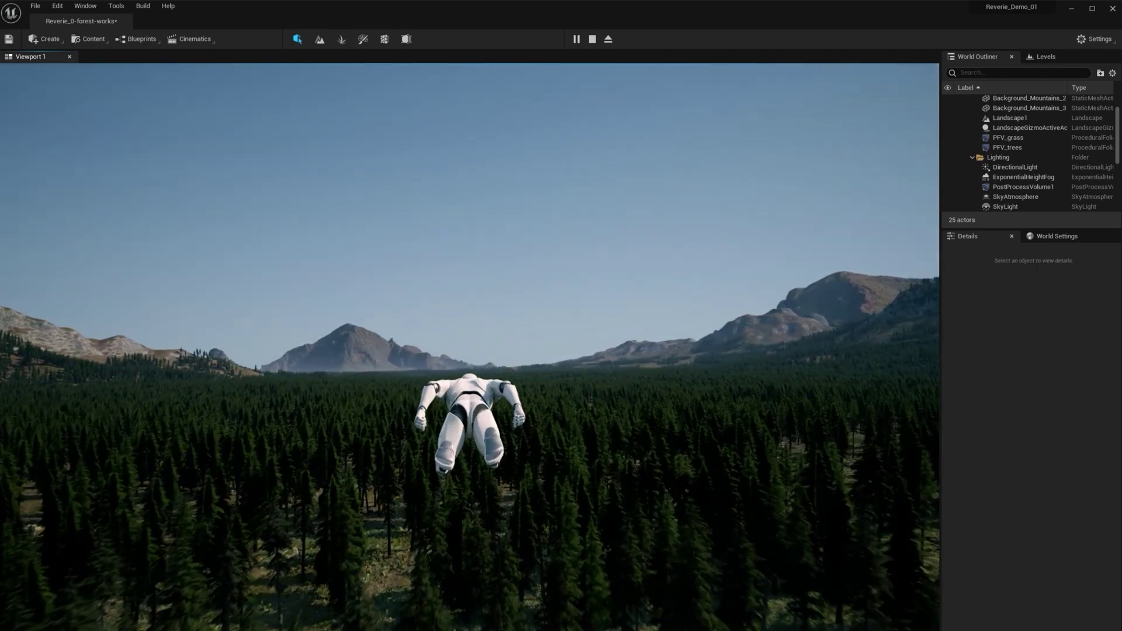
key(w)
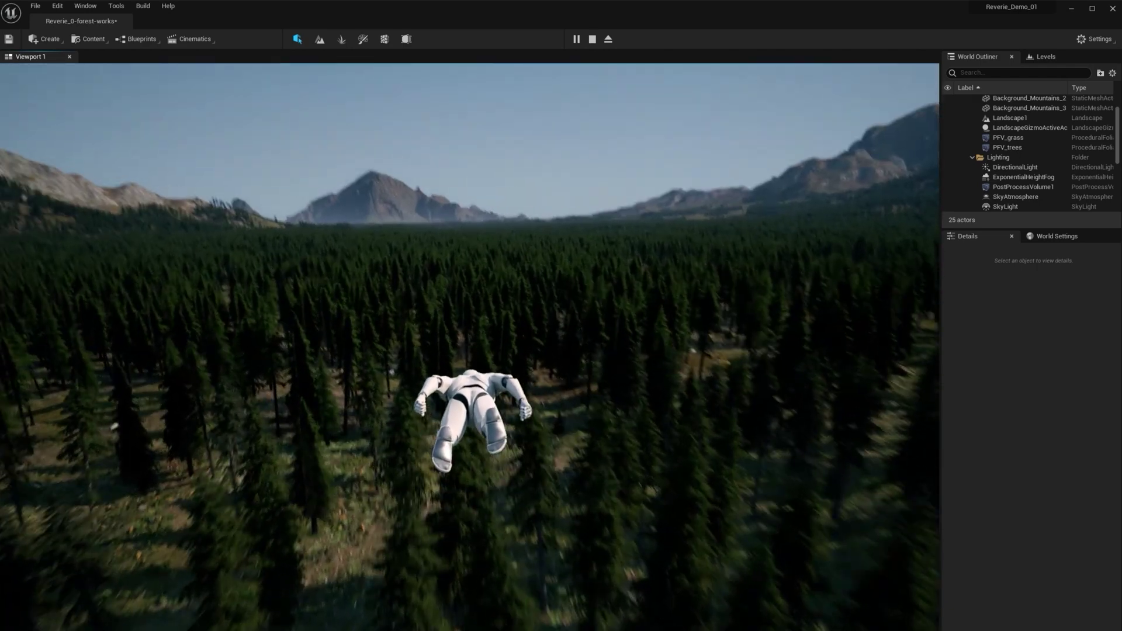
key(w)
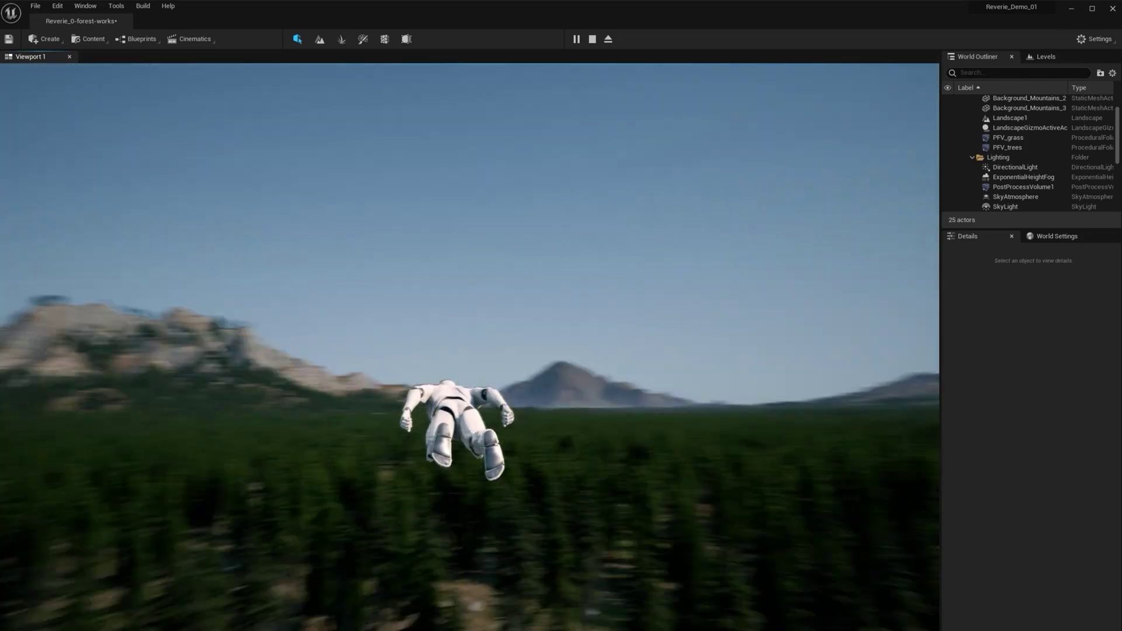
key(w)
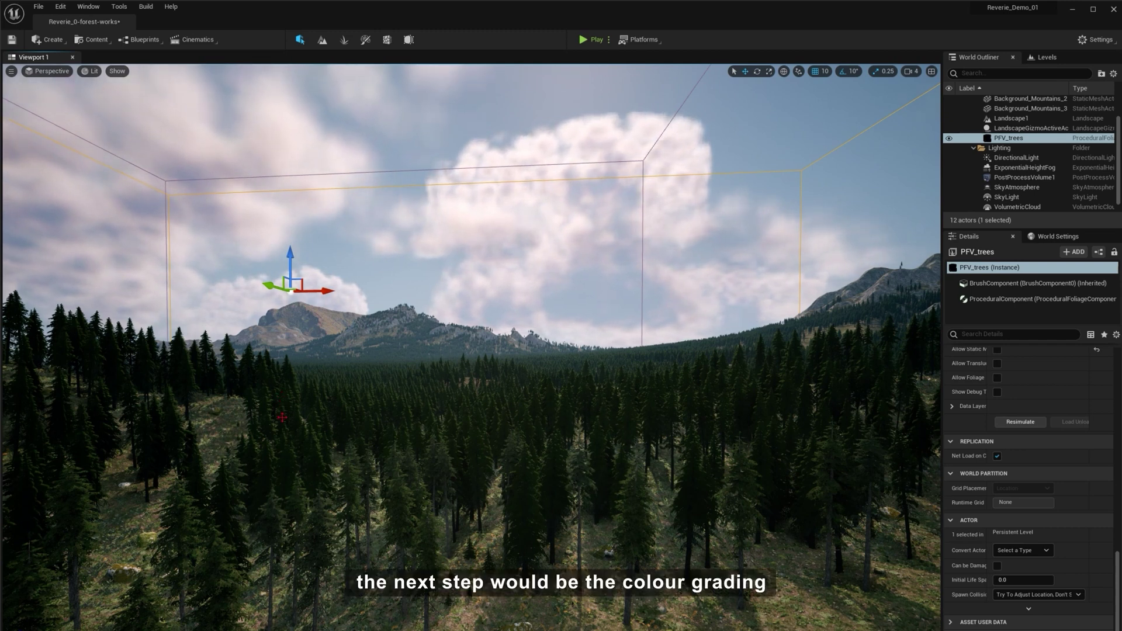
Step: Open the Showcase level from the VictorianStreet maps and view the street at ground level
key(ctrl+space)
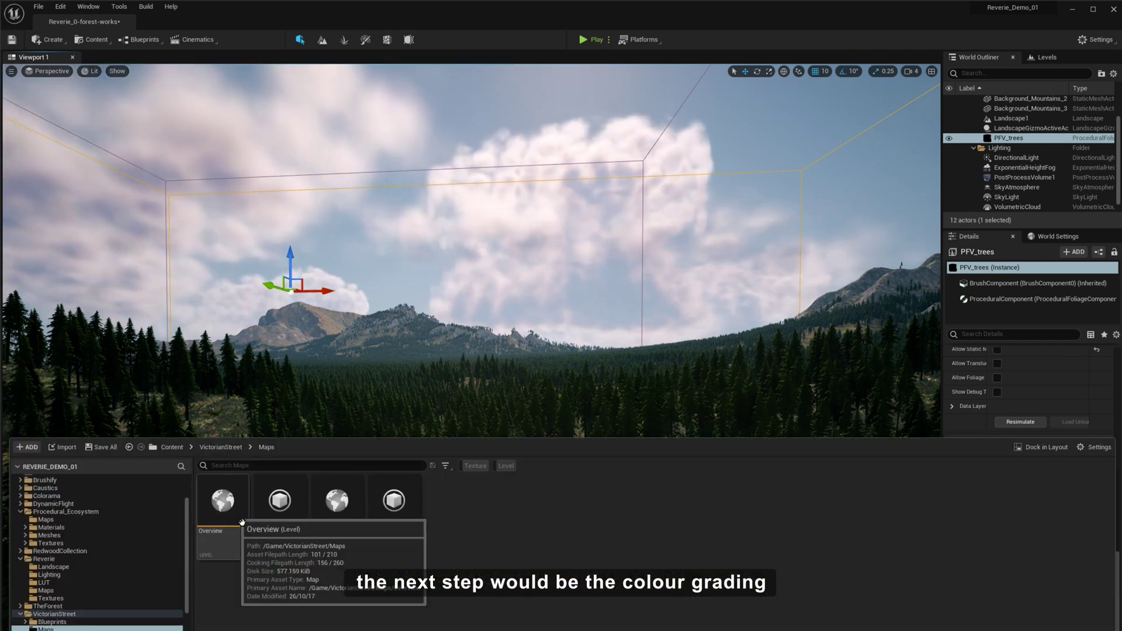
double_click(335, 517)
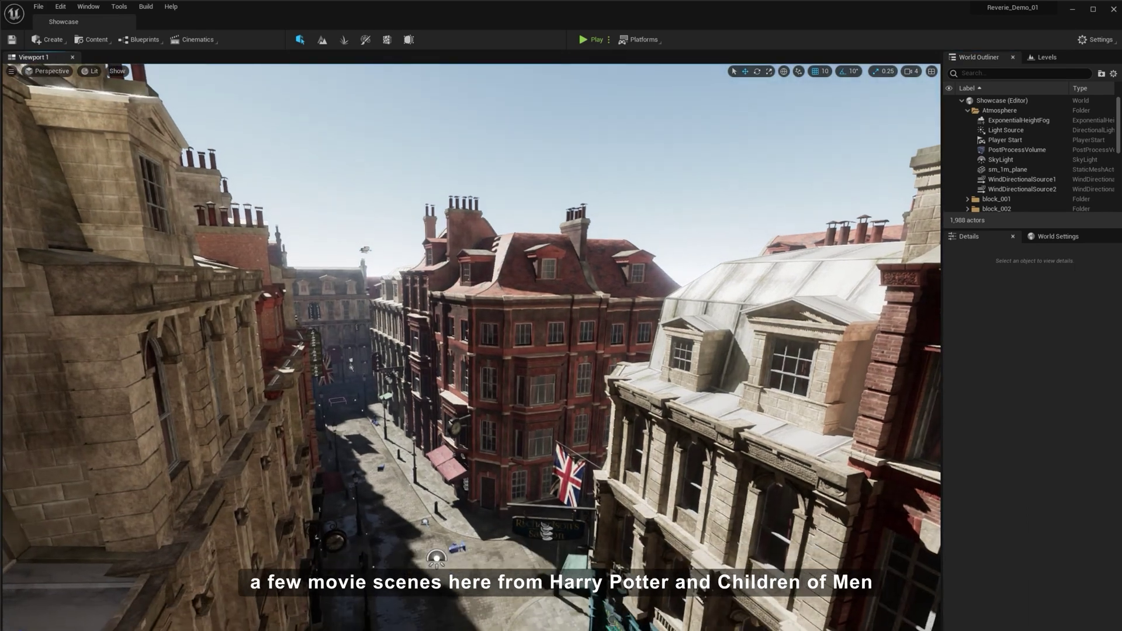
right_drag(471, 347, 502, 374)
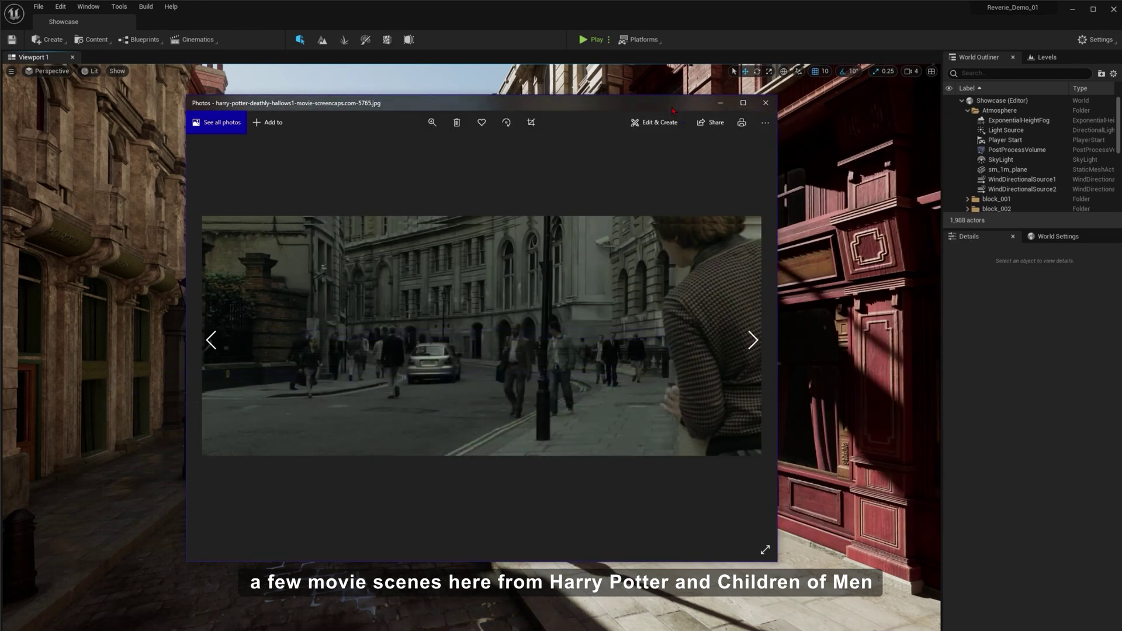
Step: Review the Harry Potter still and children003.jpg, and look through the other film references in the concept_art folder
drag(672, 110, 852, 114)
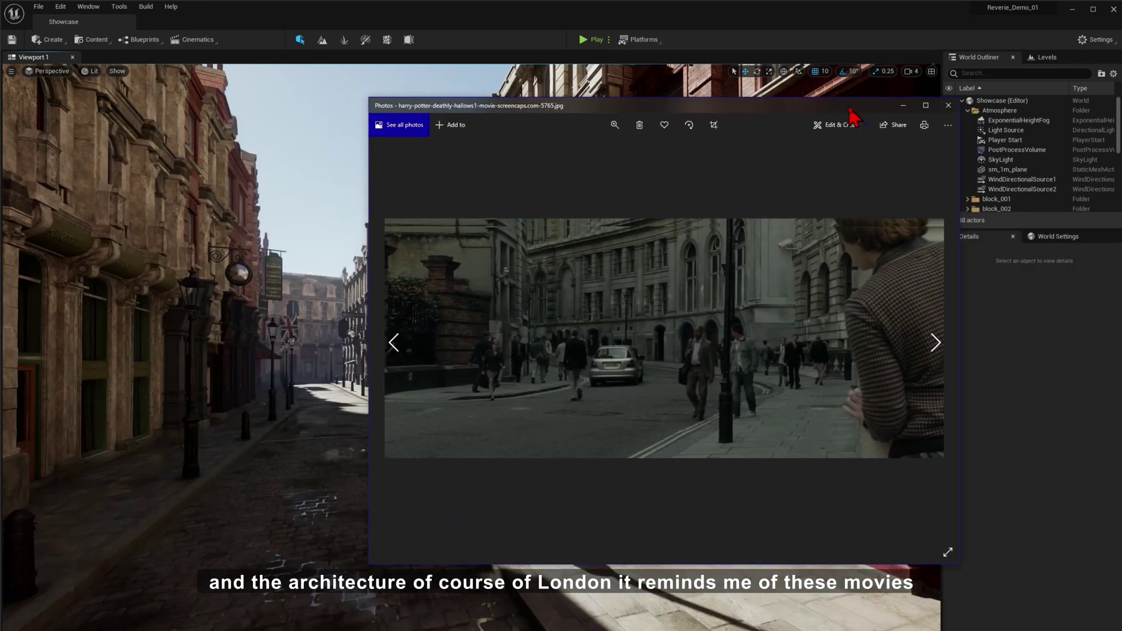
click(948, 105)
key(alt+Tab)
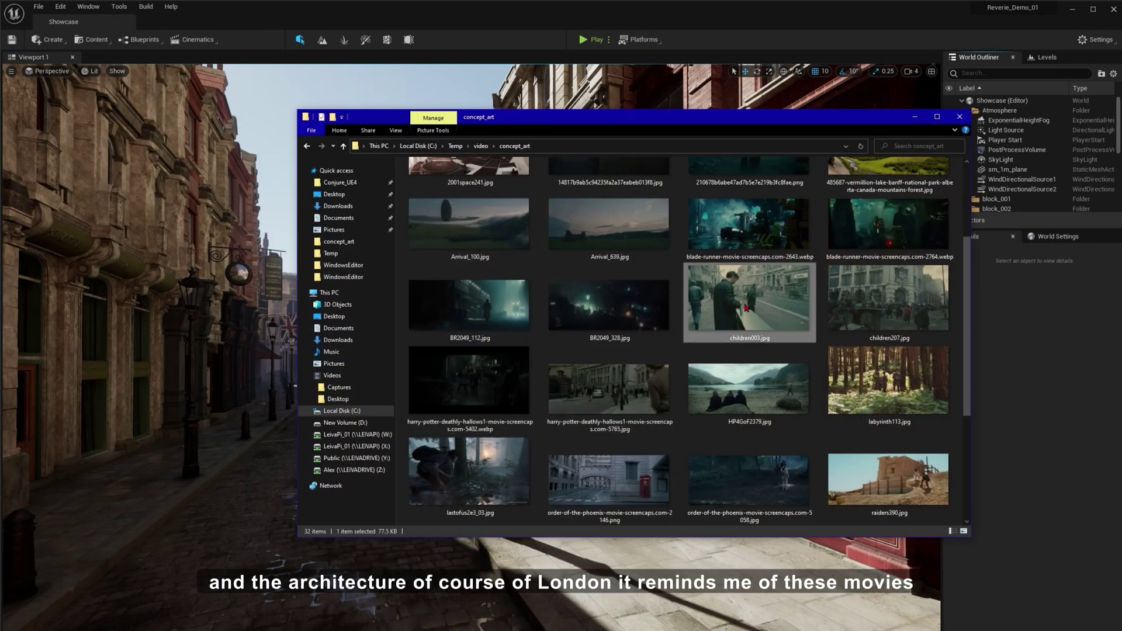
double_click(748, 301)
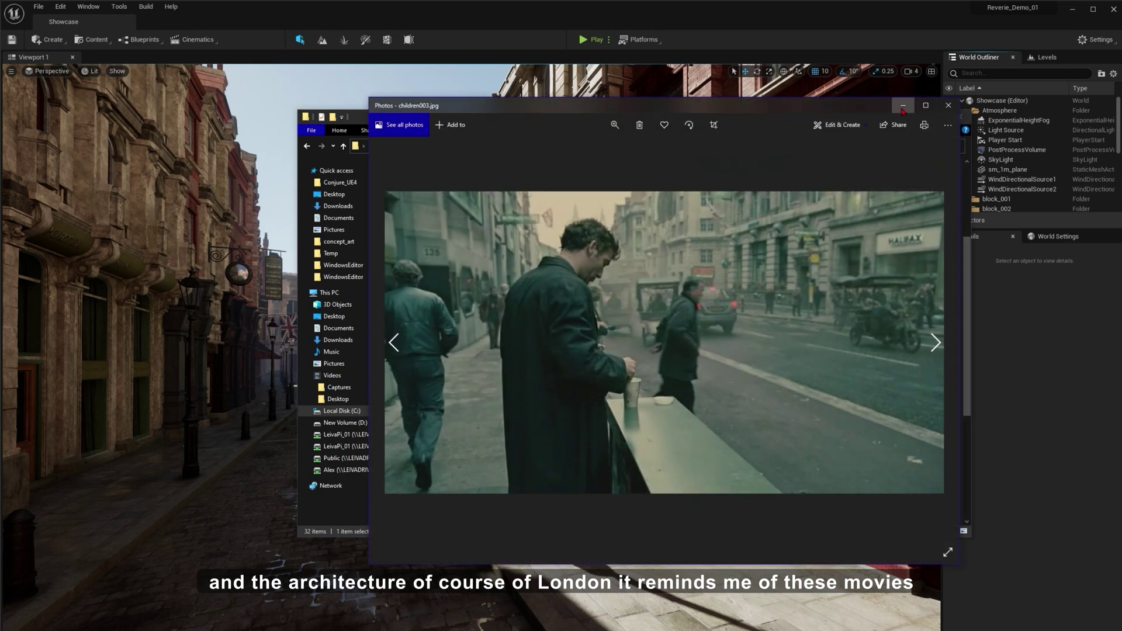
click(948, 105)
scroll(753, 380, down, 5)
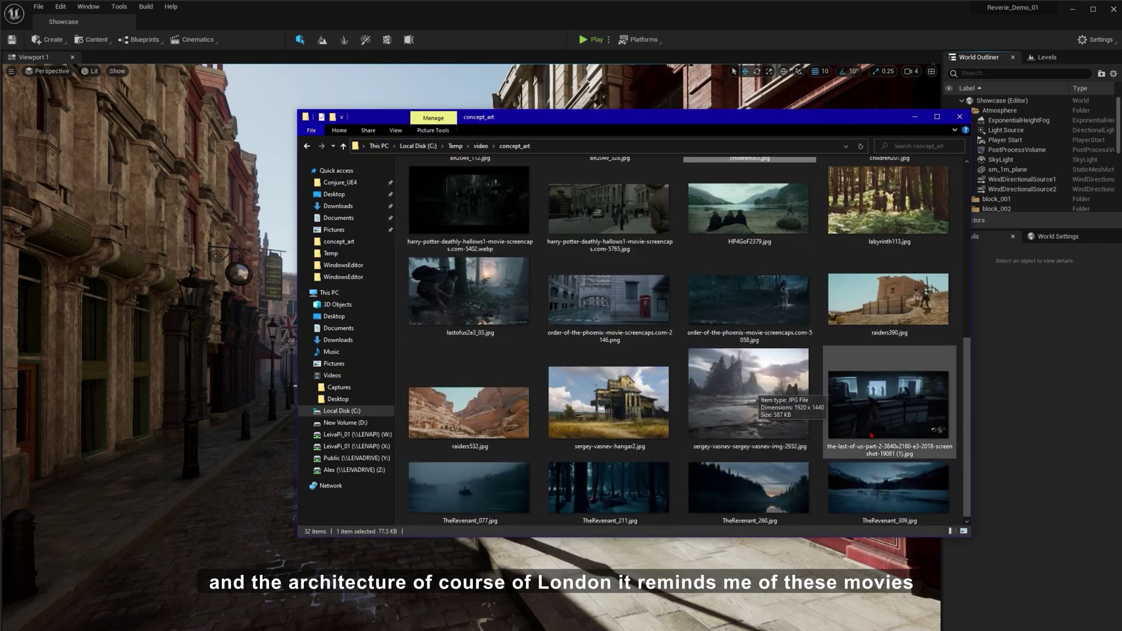
scroll(833, 427, up, 5)
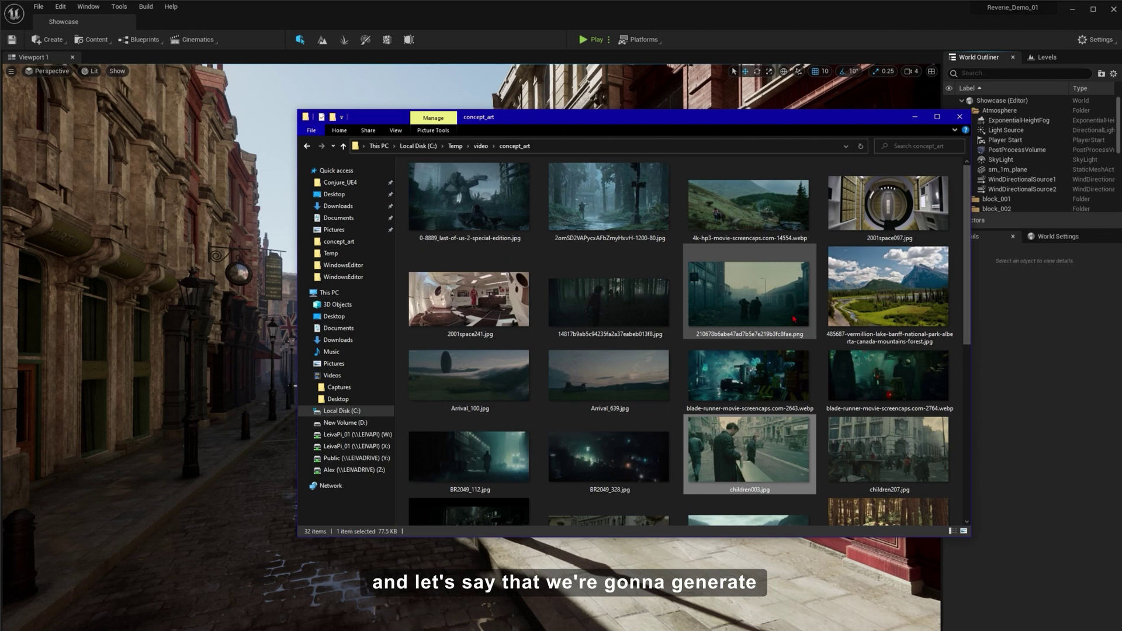
scroll(619, 427, down, 3)
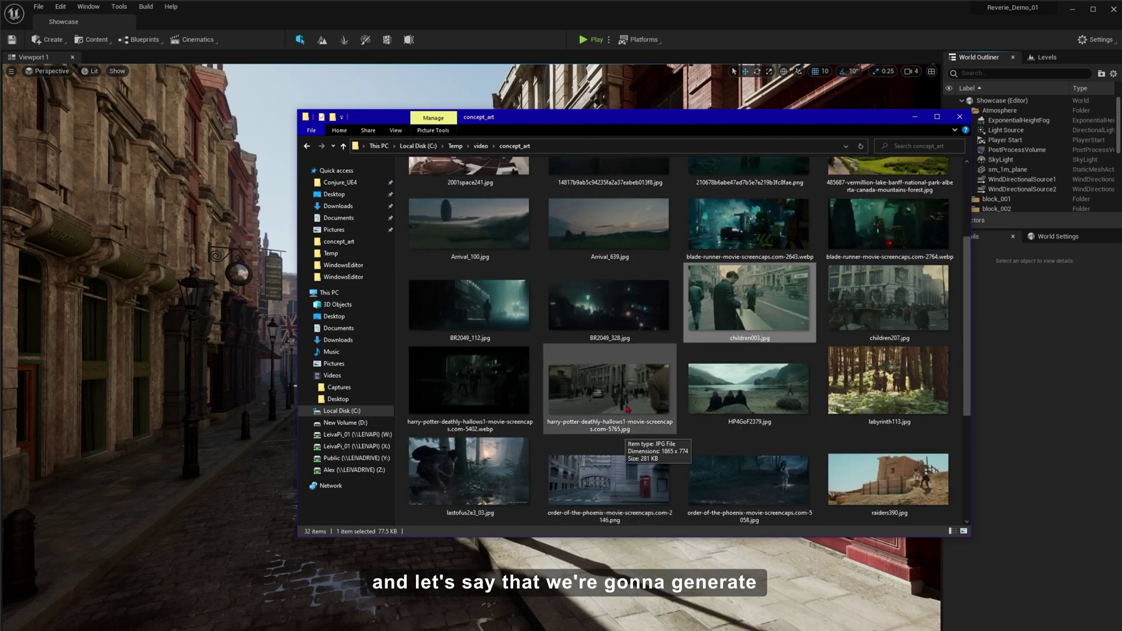
Step: Load the Order of the Phoenix 2146.png still into Reverie and enable its LUT post-process option
double_click(608, 476)
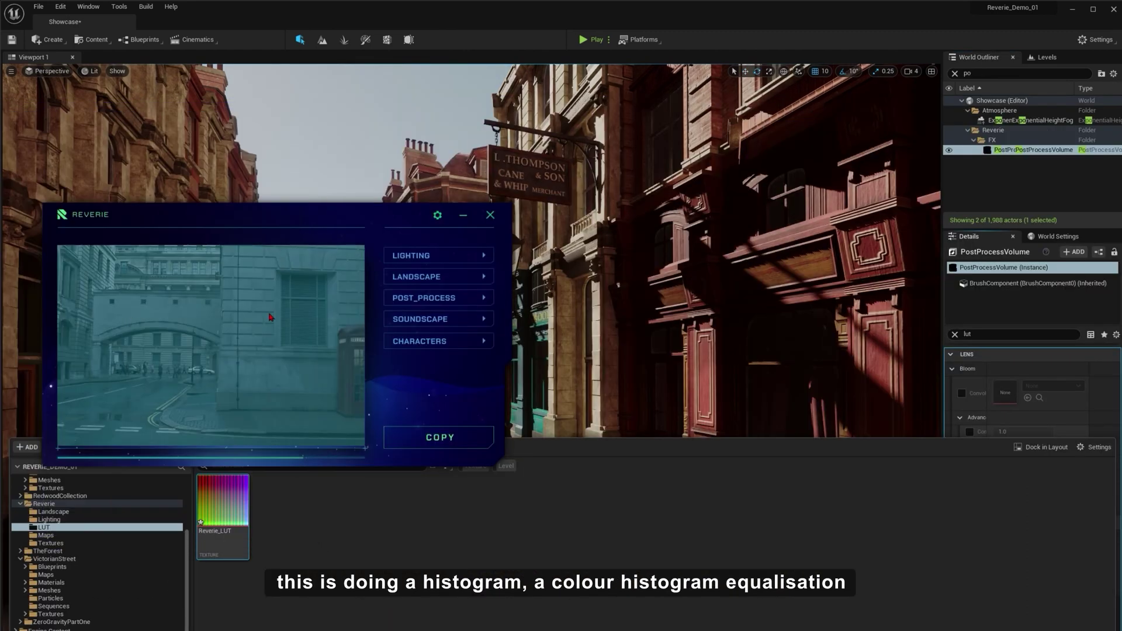
click(432, 297)
click(476, 276)
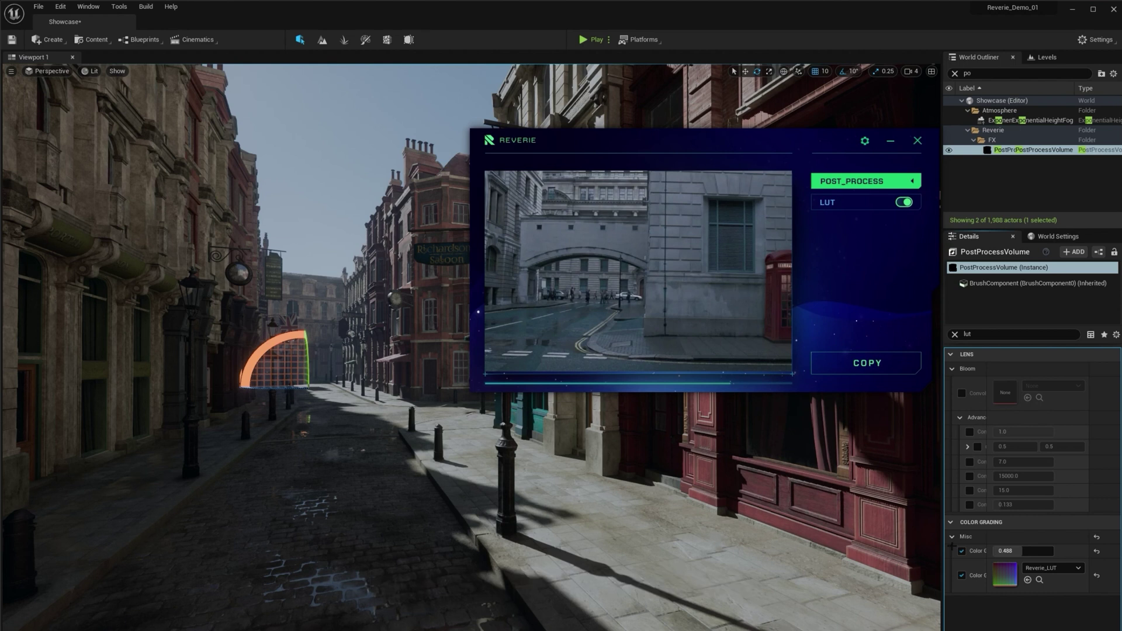
Step: Set the PostProcessVolume's colour grading LUT intensity to 0.56 and place the Reverie reference over the street for comparison
mouse_move(1023, 550)
mouse_down()
mouse_move(1040, 551)
mouse_move(1027, 550)
mouse_up()
key(alt+Tab)
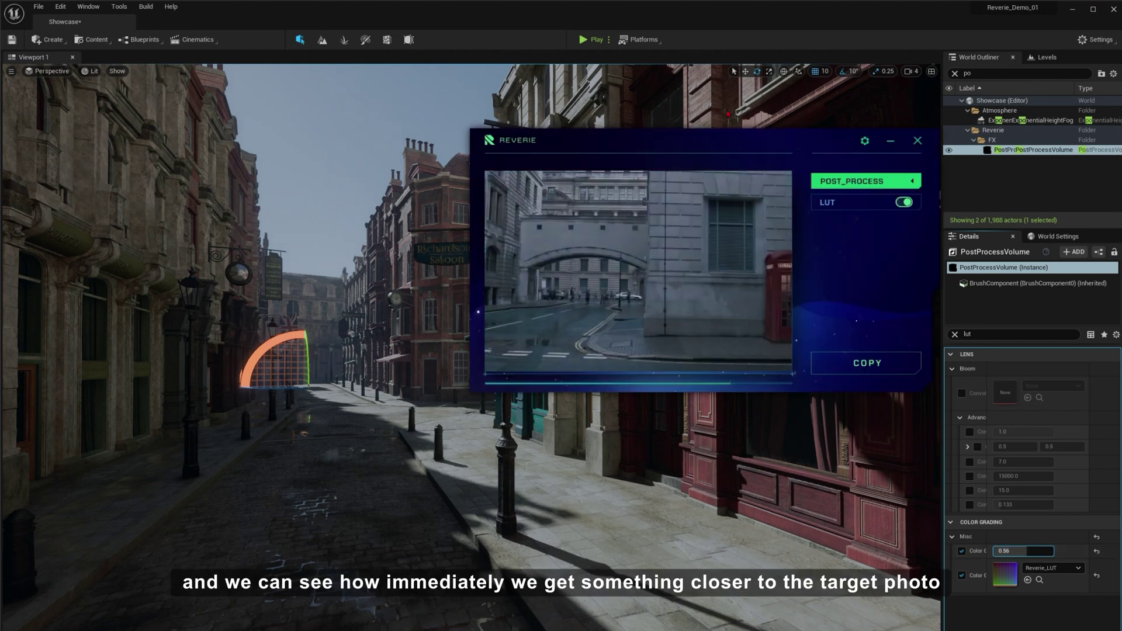
drag(734, 143, 733, 247)
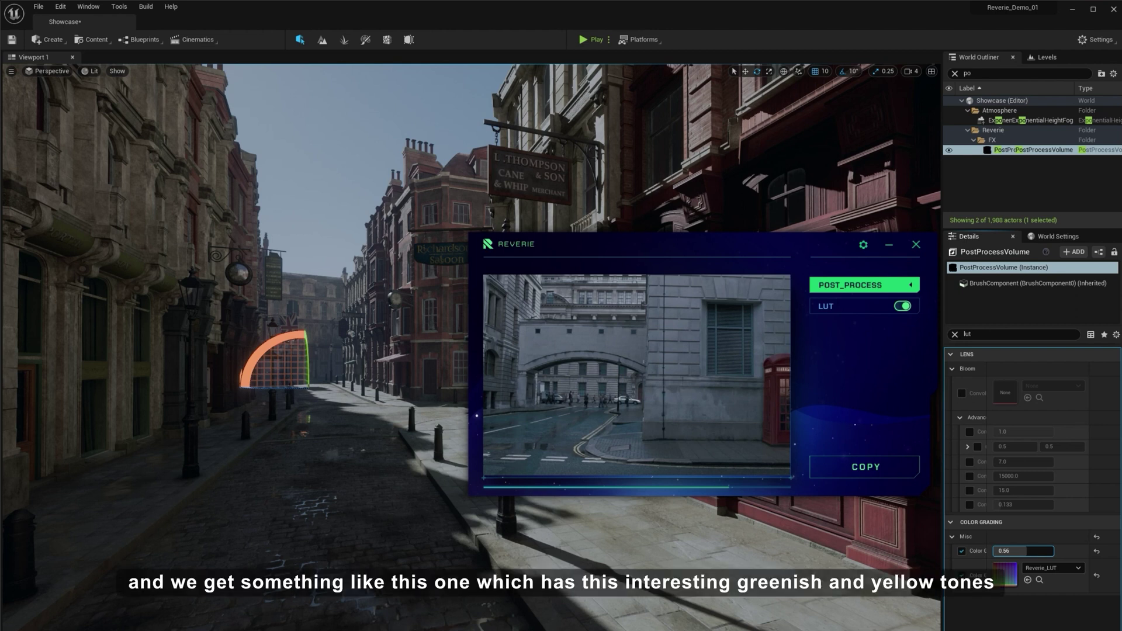
Step: Load children003.jpg from the concept_art folder into Reverie as the new colour reference
drag(0, 129, 324, 88)
drag(286, 268, 660, 401)
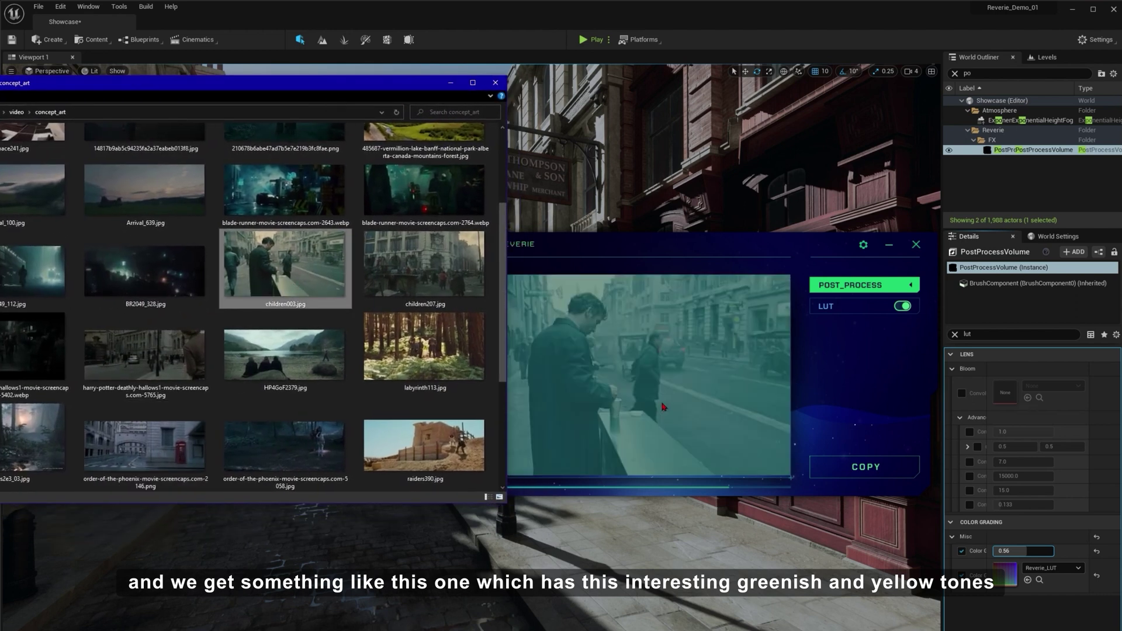
click(449, 84)
drag(666, 254, 541, 124)
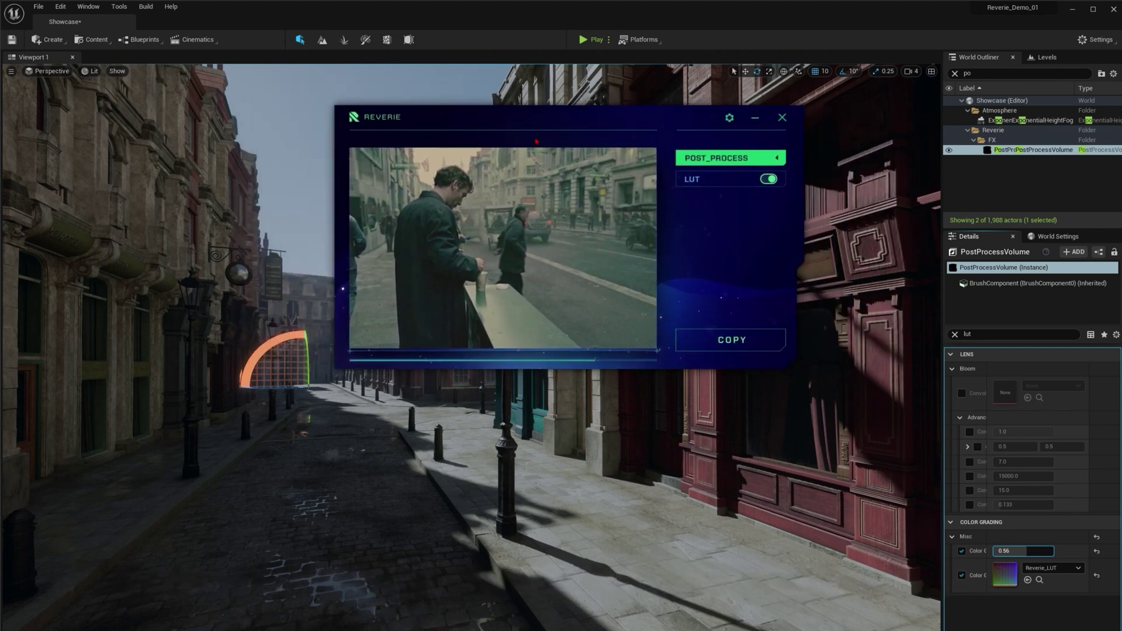
Step: Select the PostProcessVolume in the street level and set its colour grading LUT intensity to 0.76
right_drag(472, 350, 394, 353)
key(Escape)
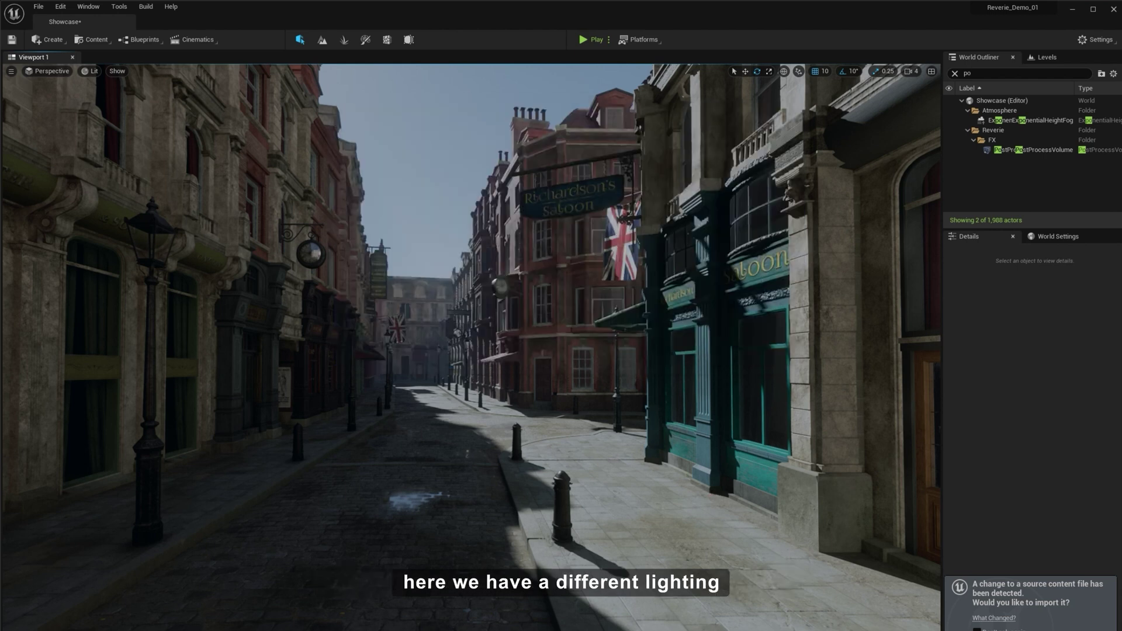
click(1031, 150)
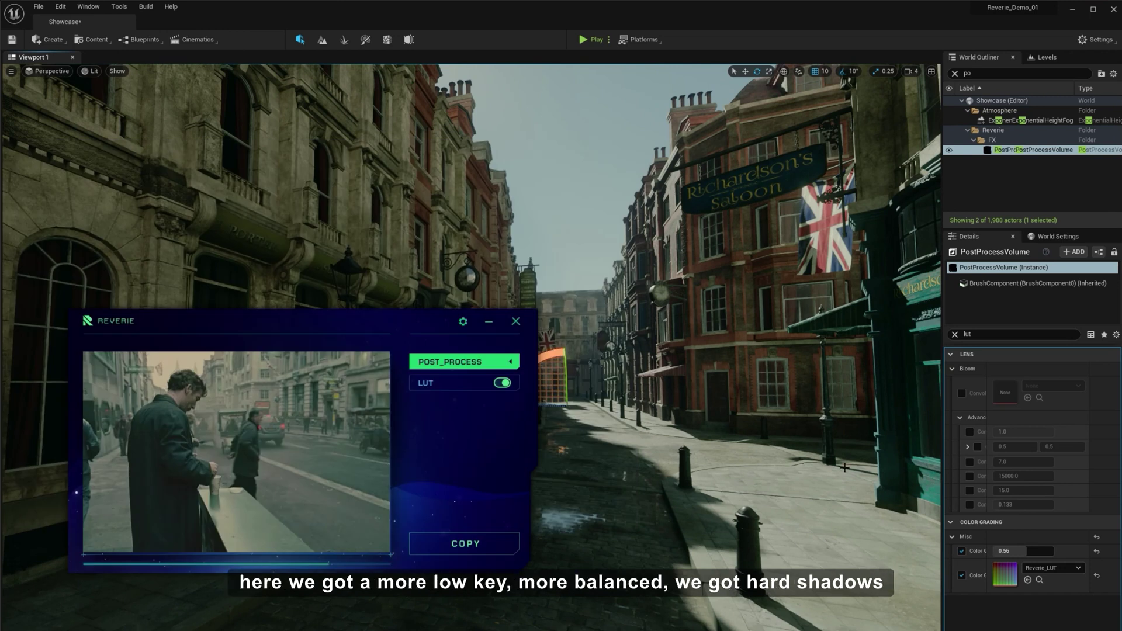
mouse_move(1016, 551)
mouse_down()
mouse_move(1045, 550)
mouse_move(1017, 553)
mouse_up()
key(alt+Tab)
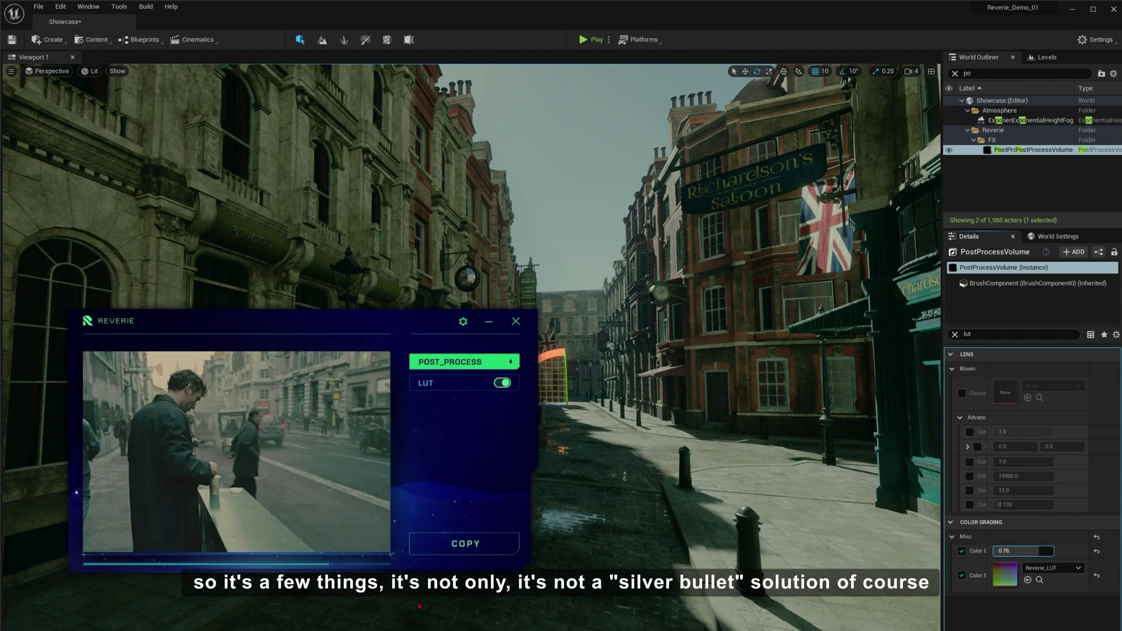
Step: Find the low-key TheRevenant_077.jpg still in the concept_art folder and load it into Reverie
key(alt+Tab)
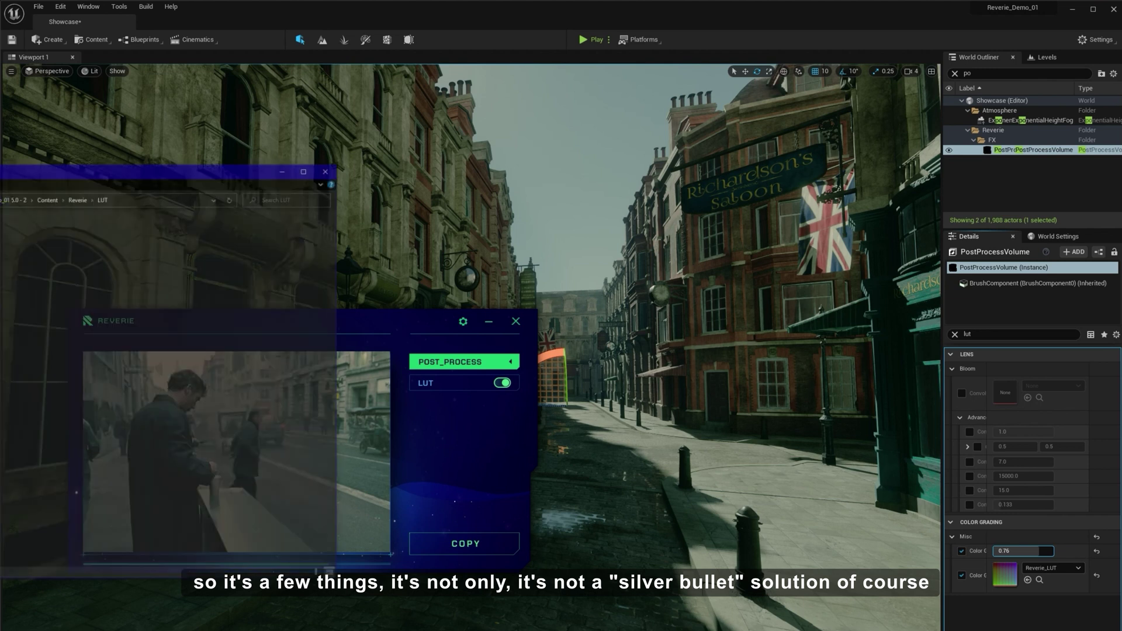
key(super+Down)
key(alt+Tab)
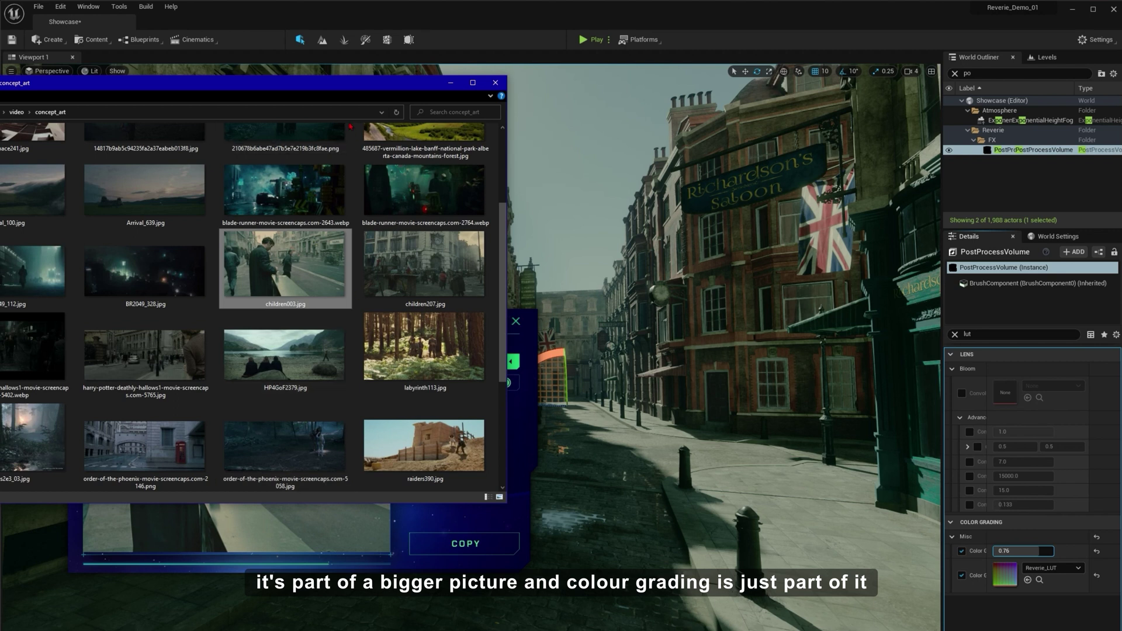
drag(349, 90, 818, 116)
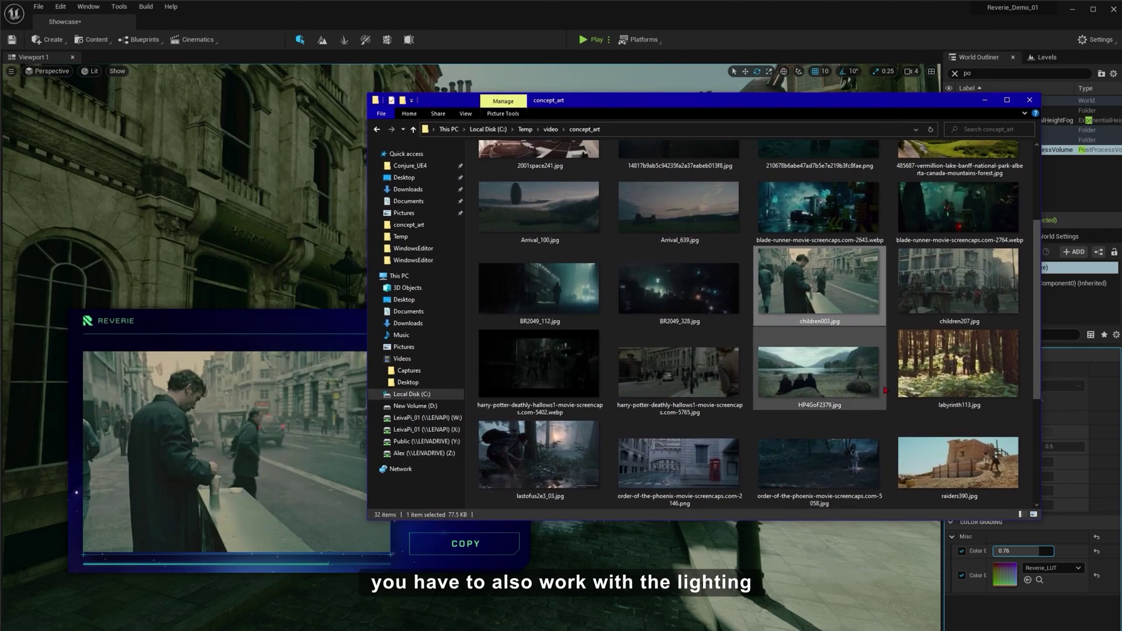
scroll(893, 386, up, 3)
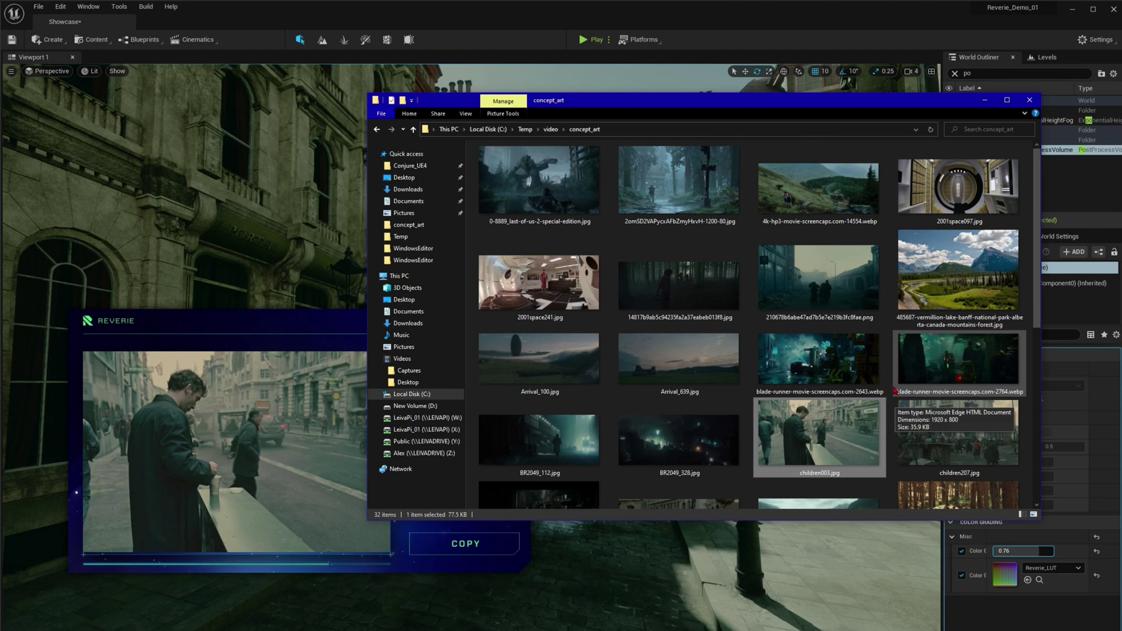
scroll(894, 391, down, 3)
scroll(903, 451, down, 3)
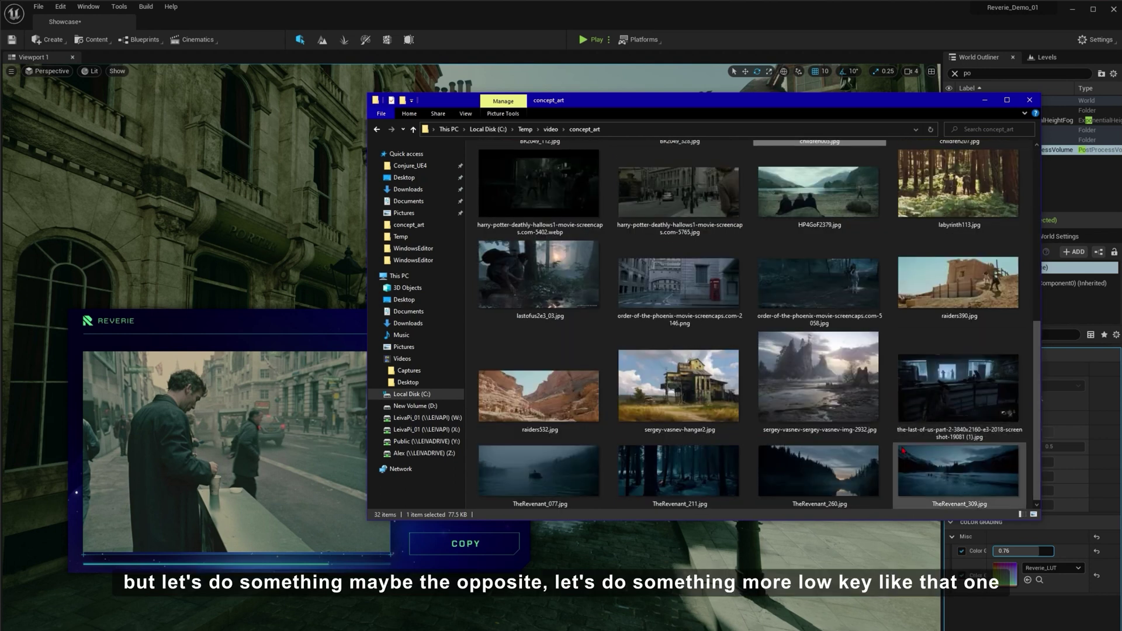
drag(537, 470, 216, 450)
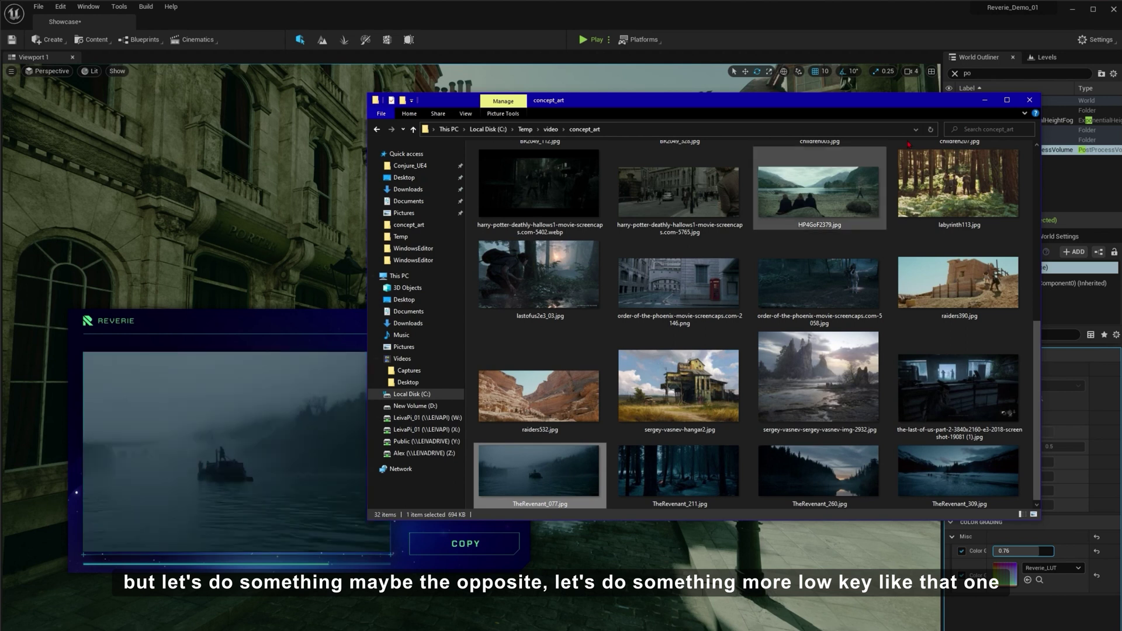
Step: Copy the LUT for the Revenant reference from Reverie into the project and adjust the PostProcessVolume's LUT intensity
click(984, 99)
drag(370, 320, 395, 179)
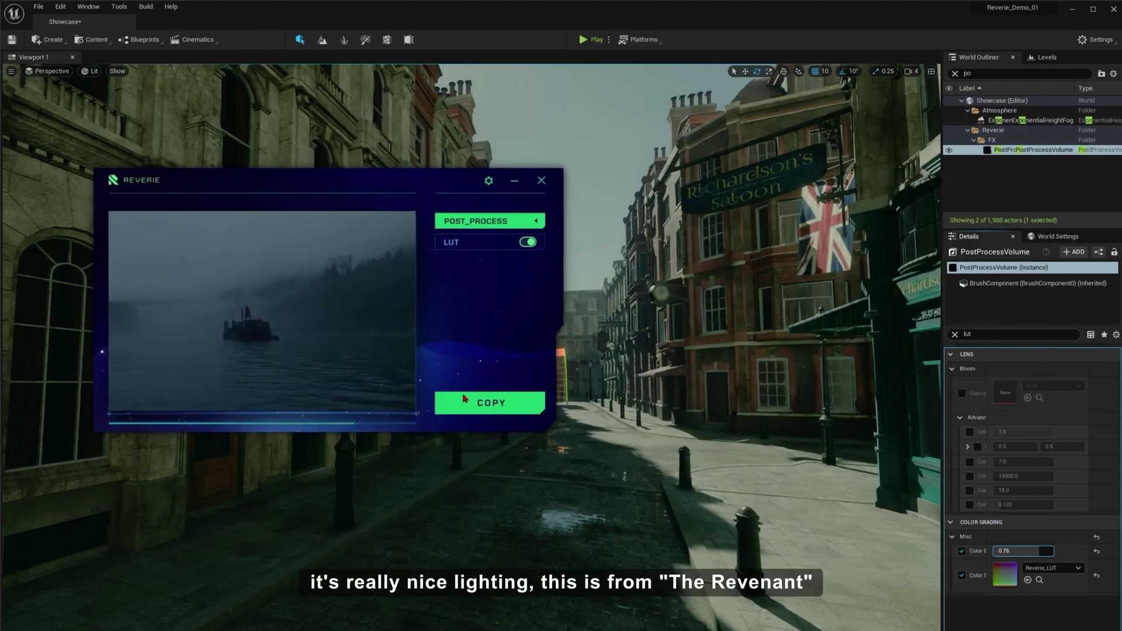
click(463, 398)
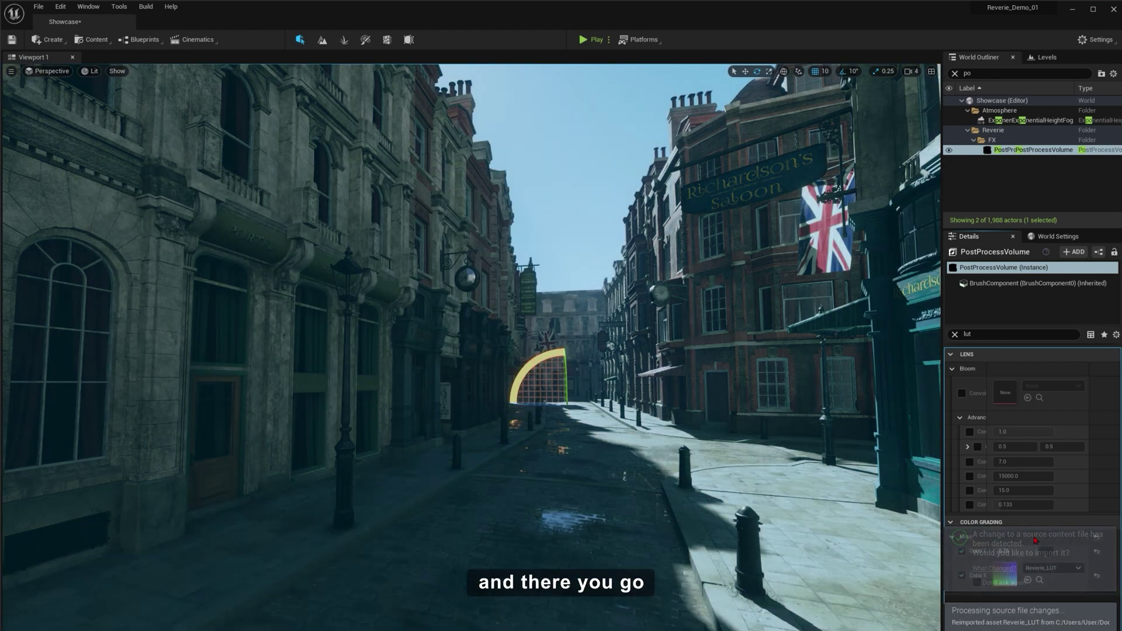
mouse_move(1039, 552)
mouse_down()
mouse_move(1019, 552)
mouse_move(1029, 552)
mouse_up()
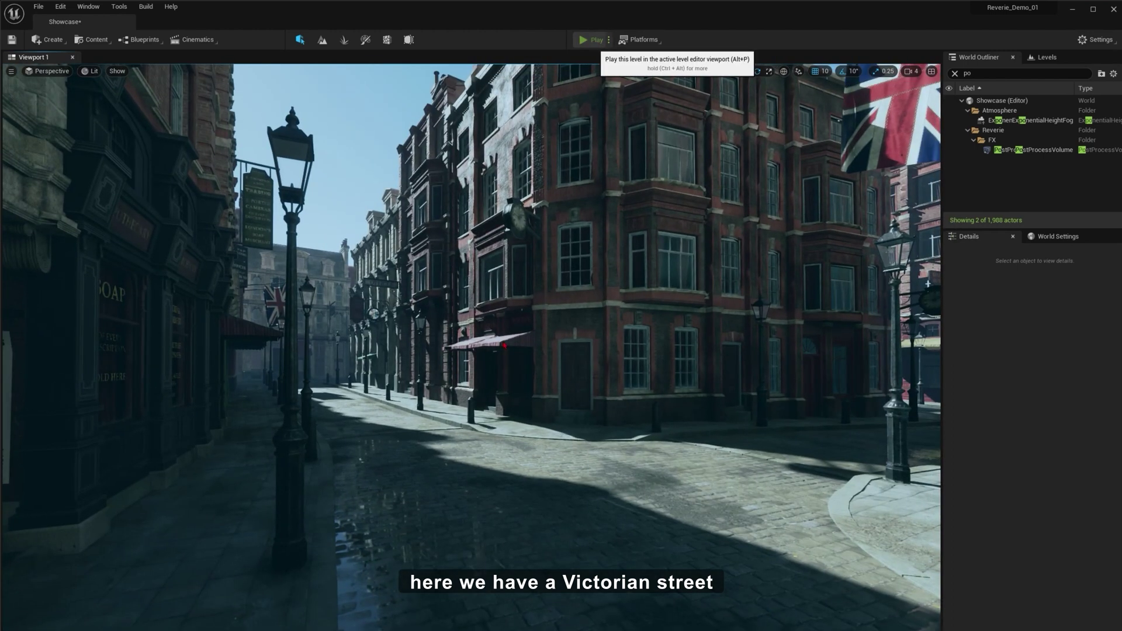
Step: Run the mannequin through the graded Victorian street in play mode to review the look, and stop playing
key(alt+p)
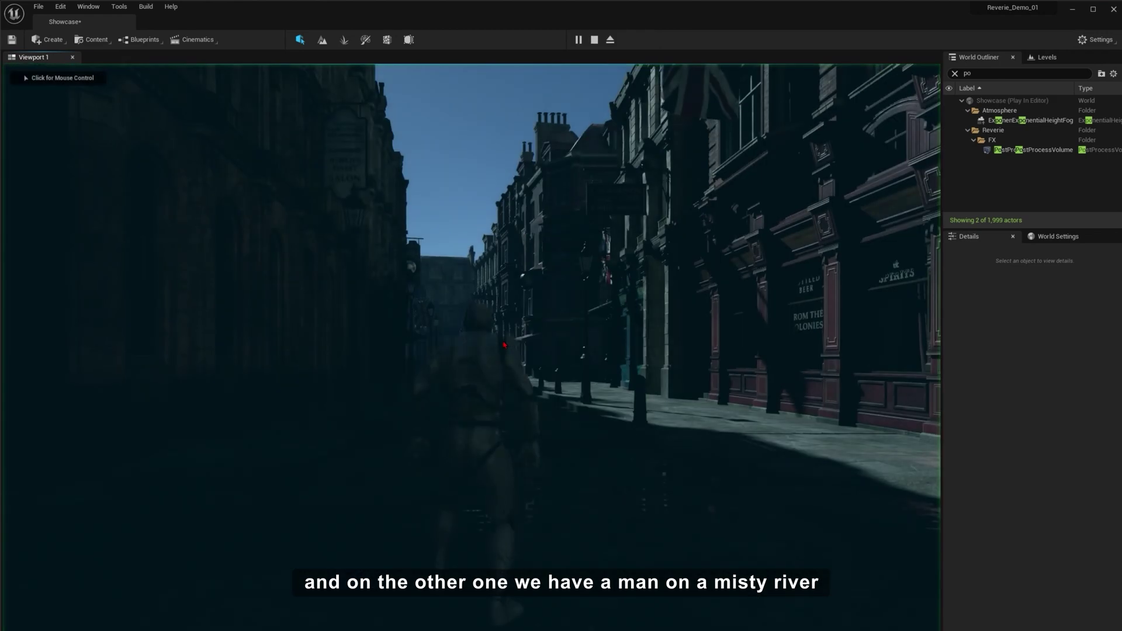
key(w)
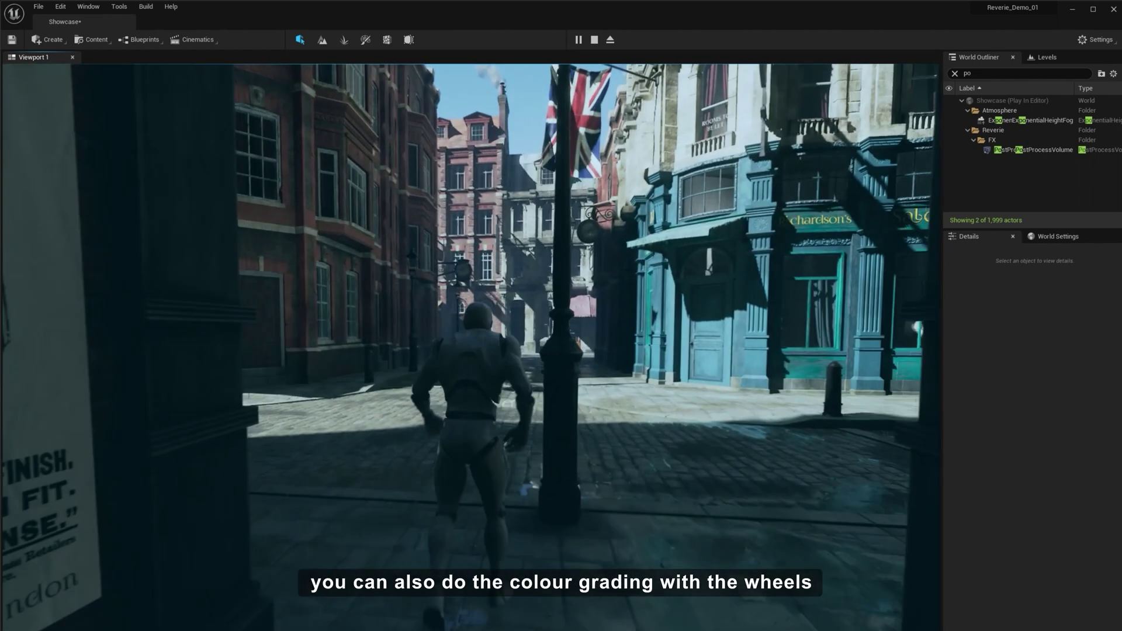
key(Escape)
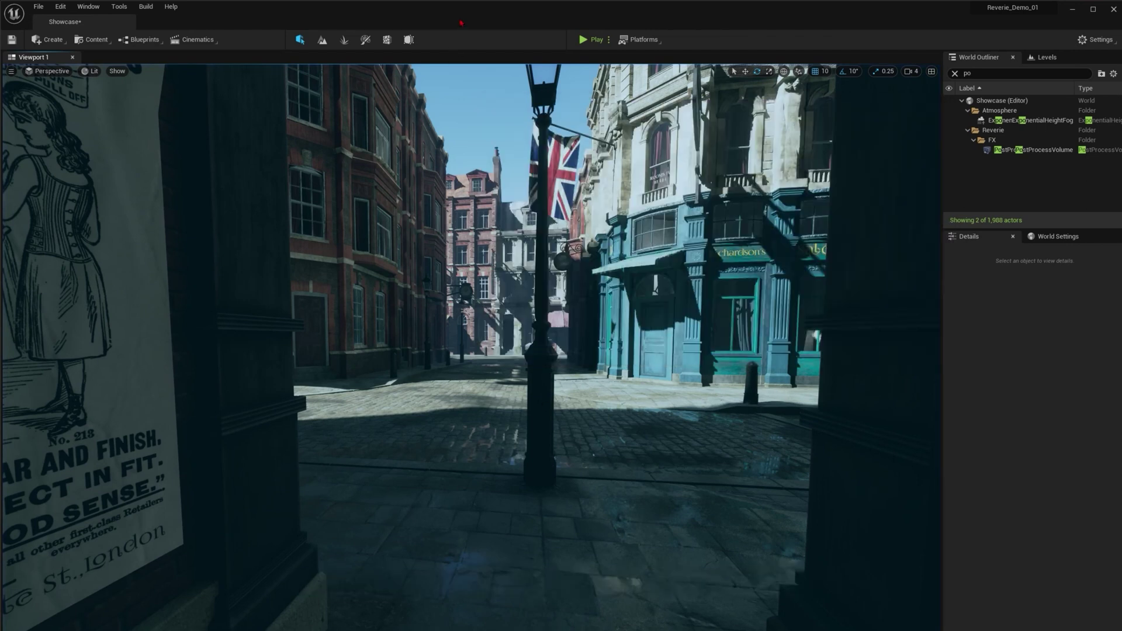
Step: Open the RedwoodForest_Example_SQMountain_Reverie level from the RedwoodCollection maps without saving the pending changes
key(ctrl+space)
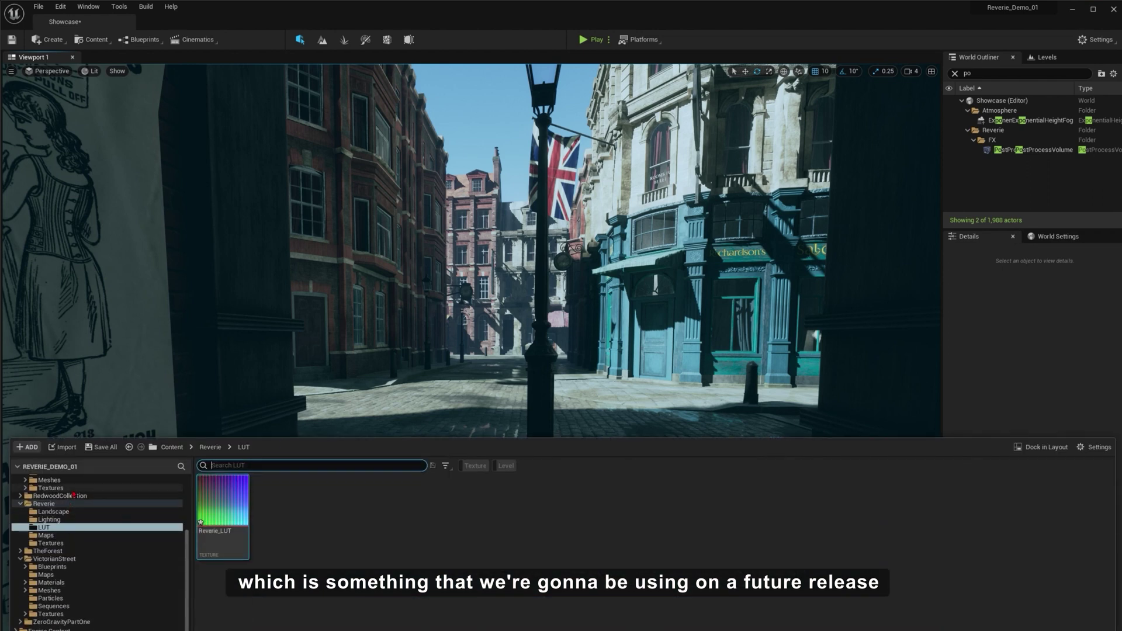
click(52, 487)
click(81, 500)
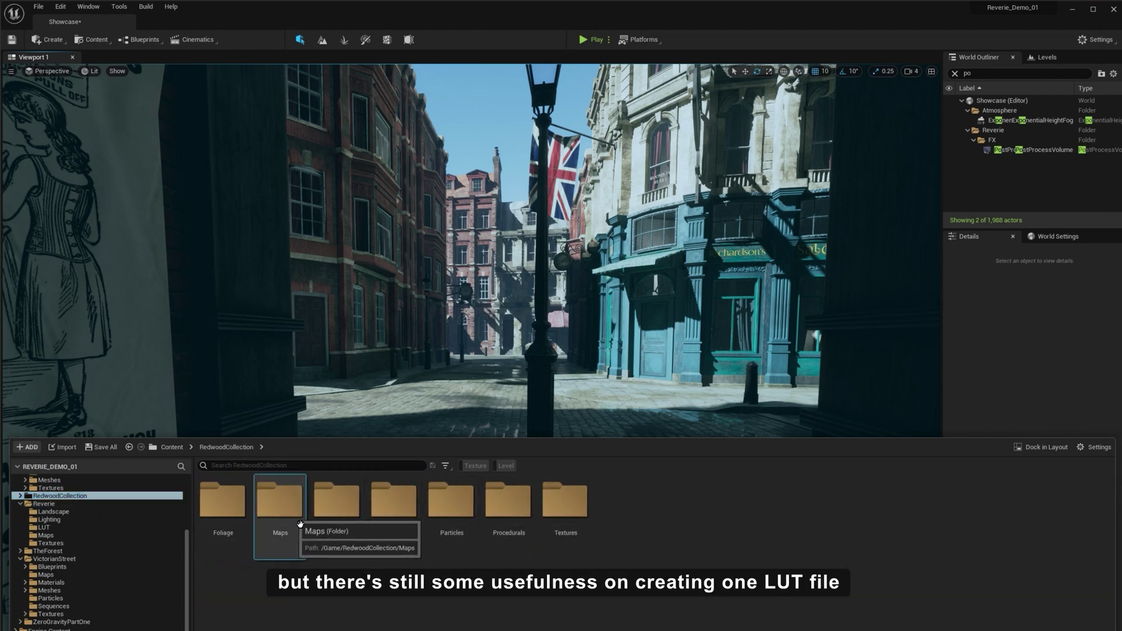
double_click(279, 503)
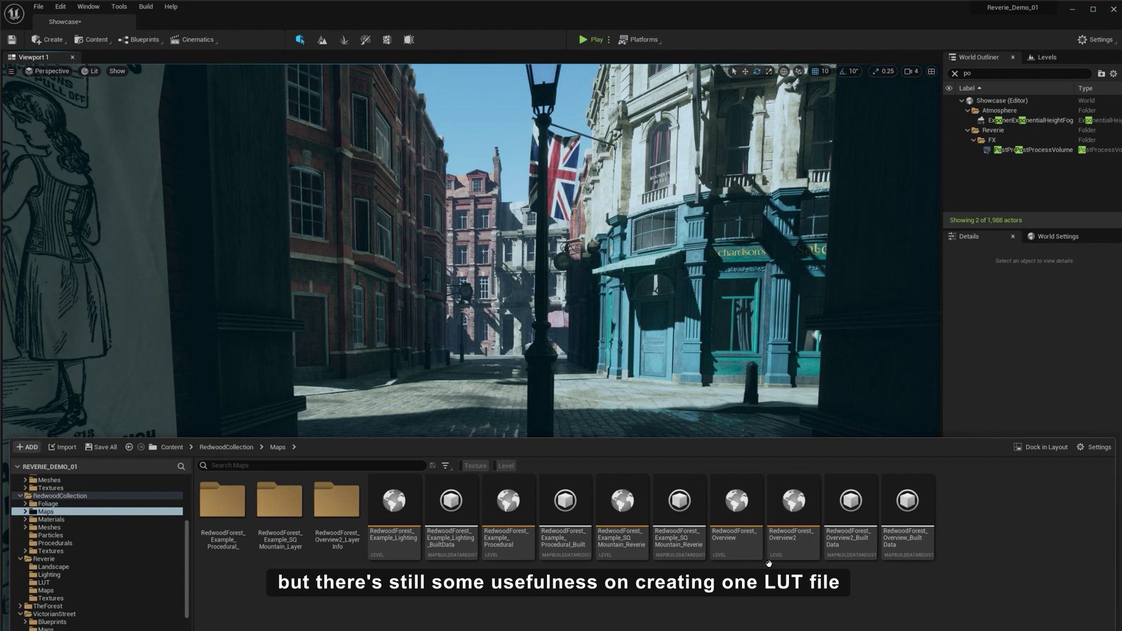
double_click(623, 504)
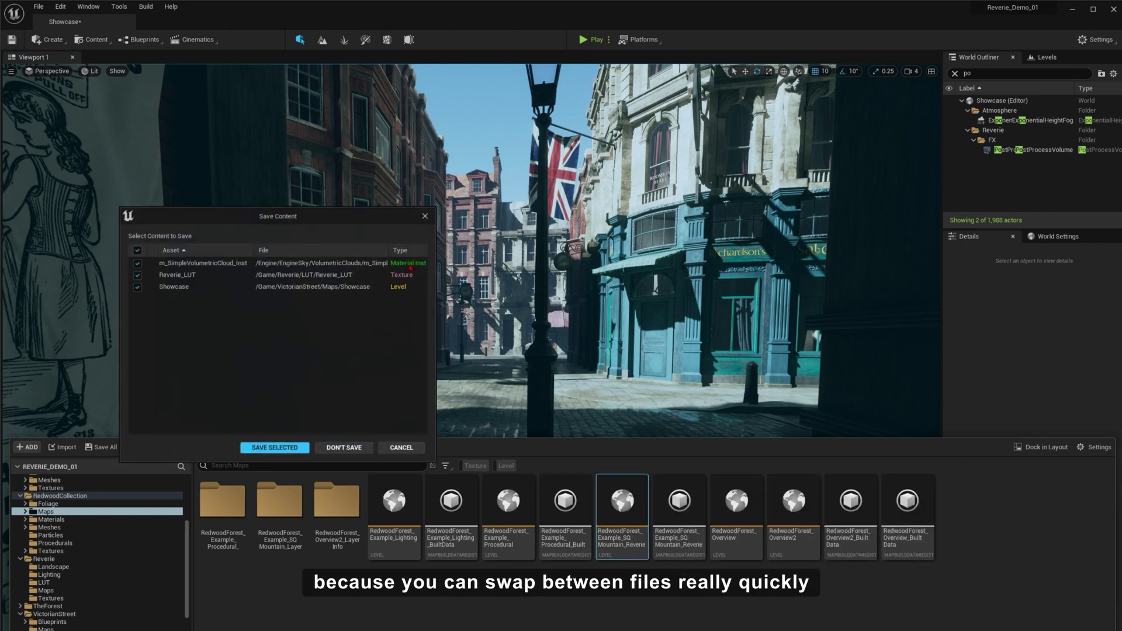
click(343, 448)
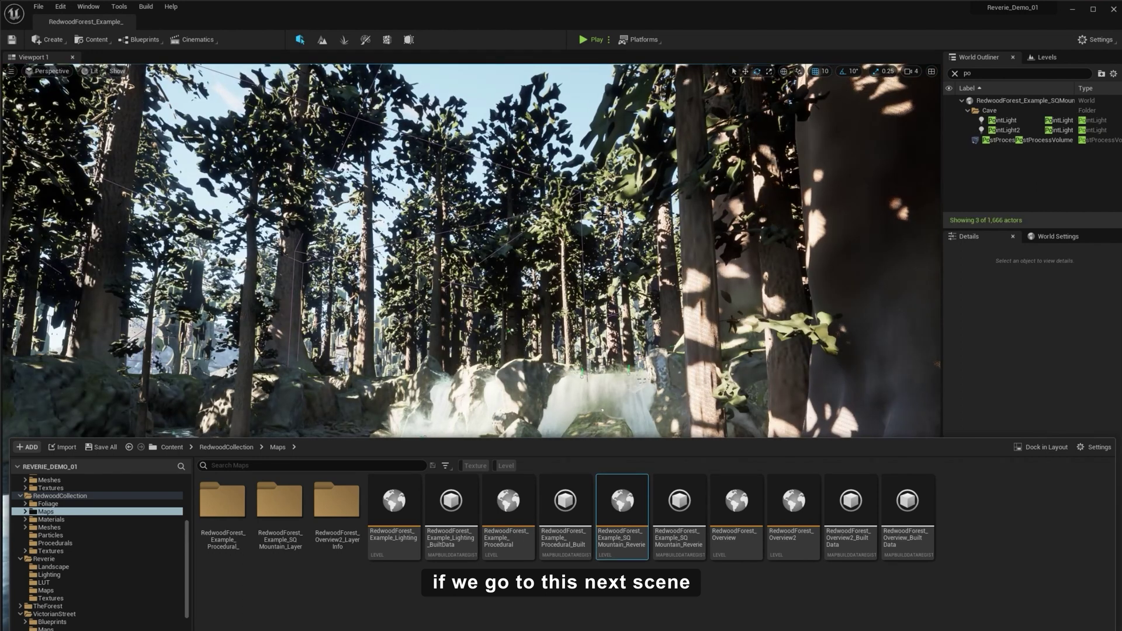
Step: Clear the asset browser from the redwood level view and select the level's PostProcessVolume
key(ctrl+space)
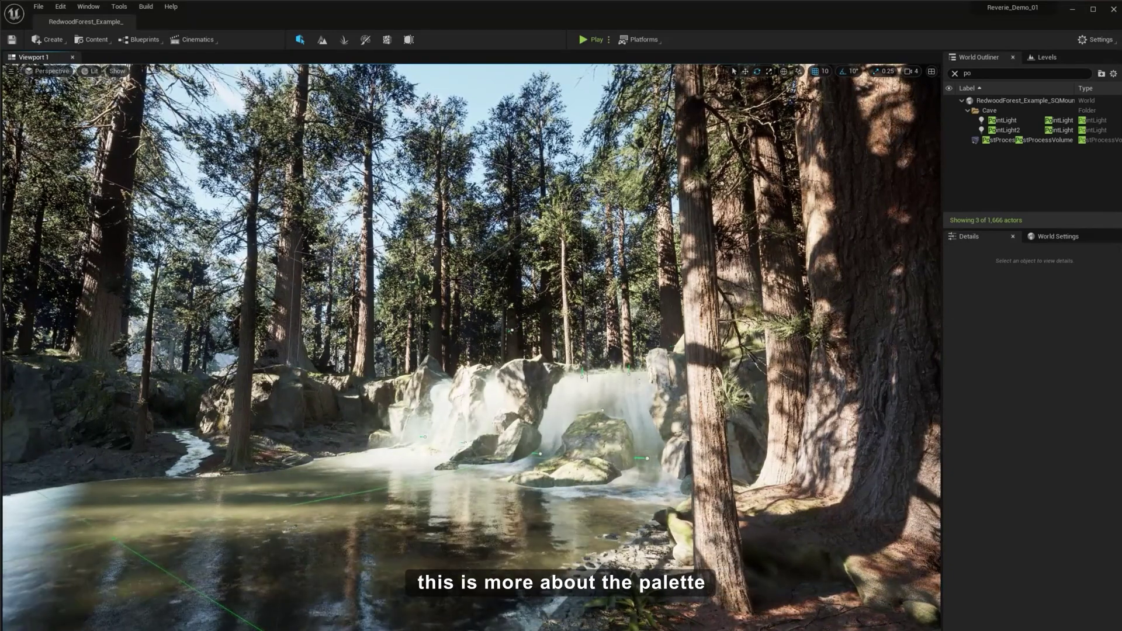
mouse_move(472, 347)
right_down()
mouse_move(307, 342)
mouse_move(511, 333)
mouse_move(473, 334)
right_up()
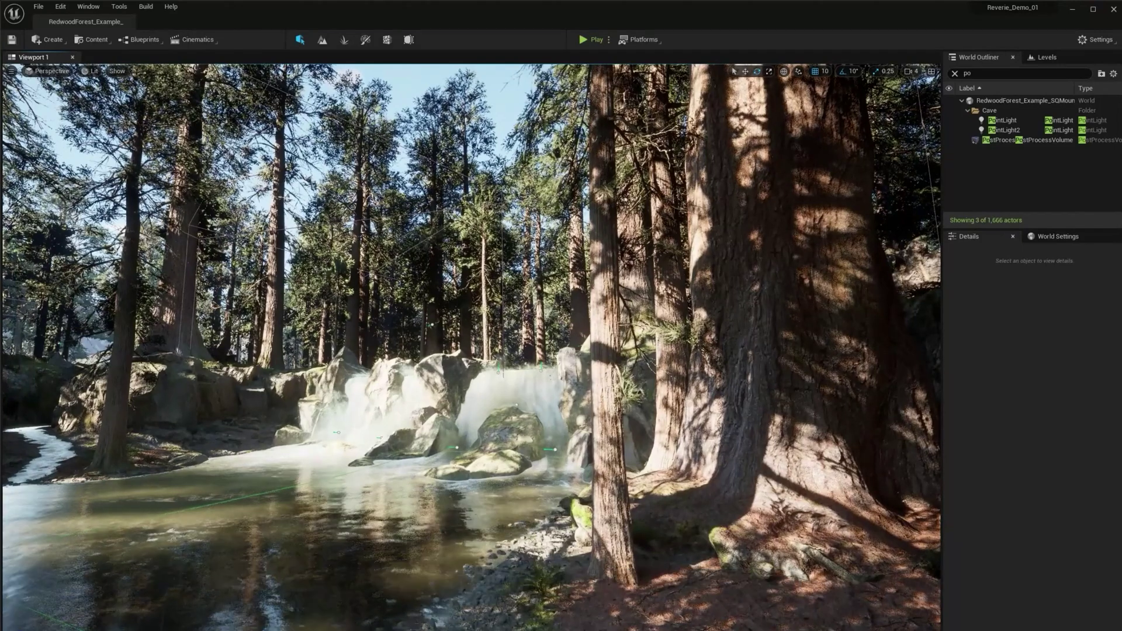
click(1035, 140)
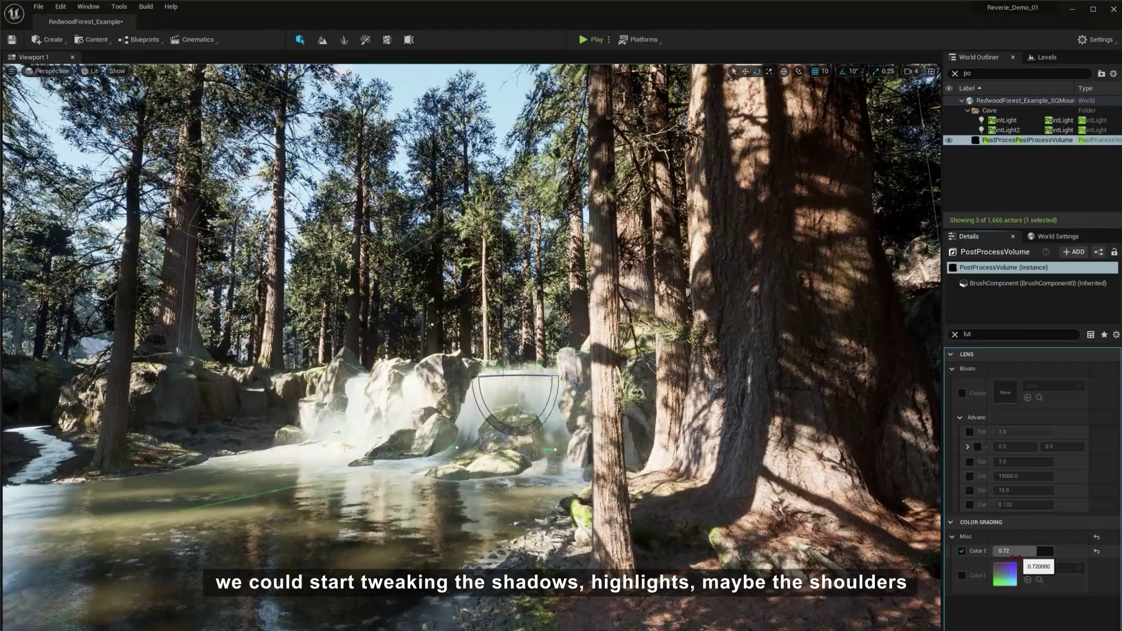
Step: Load order-of-the-phoenix-movie-screencaps.com-5058.jpg from the concept_art folder into Reverie and arrange the windows over the forest scene
key(alt+Tab)
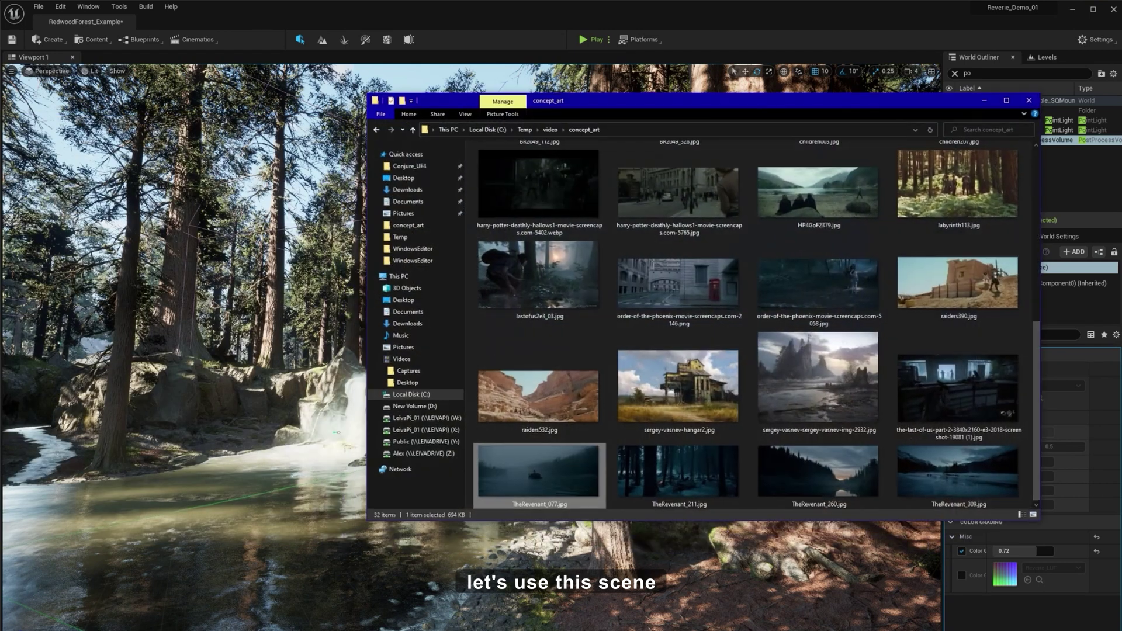
drag(755, 111, 416, 103)
drag(471, 287, 783, 245)
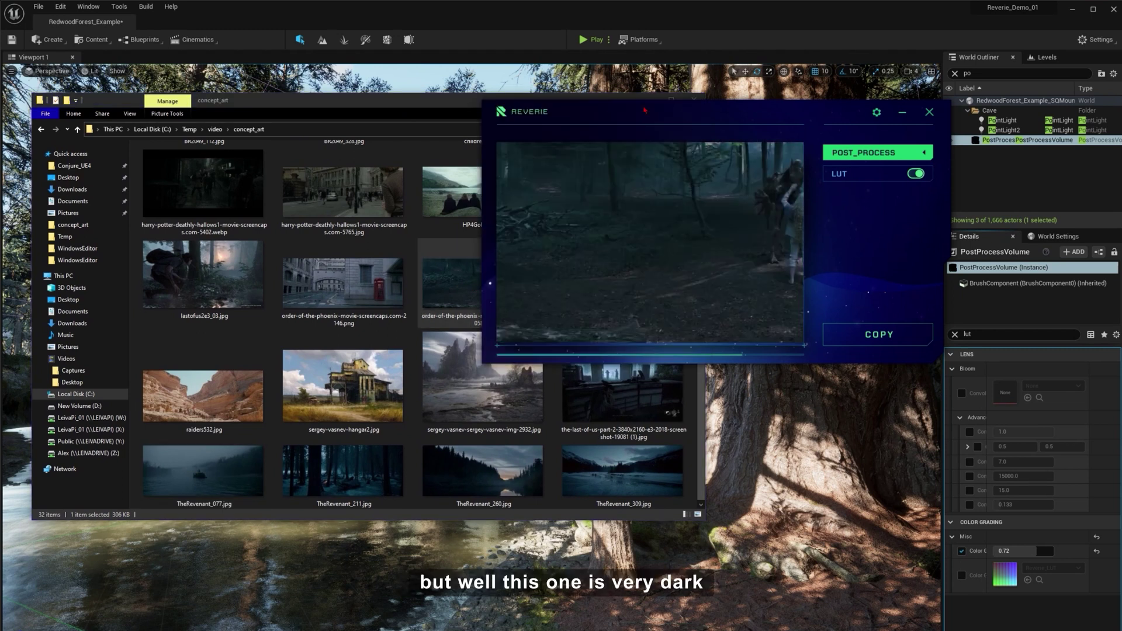
click(433, 101)
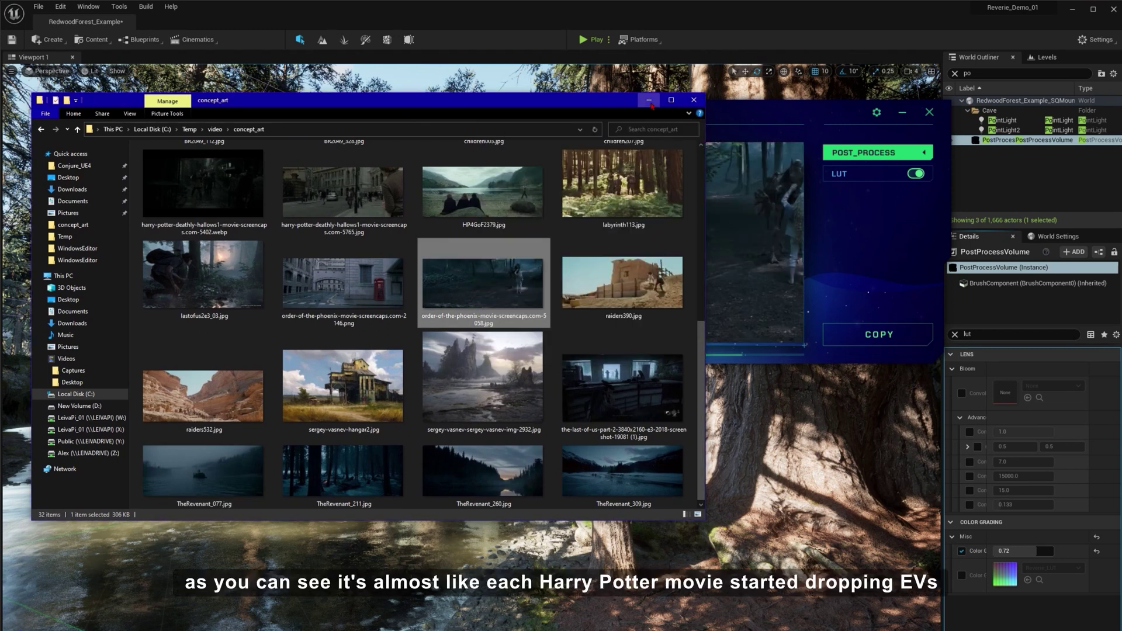
click(649, 100)
drag(730, 184, 474, 203)
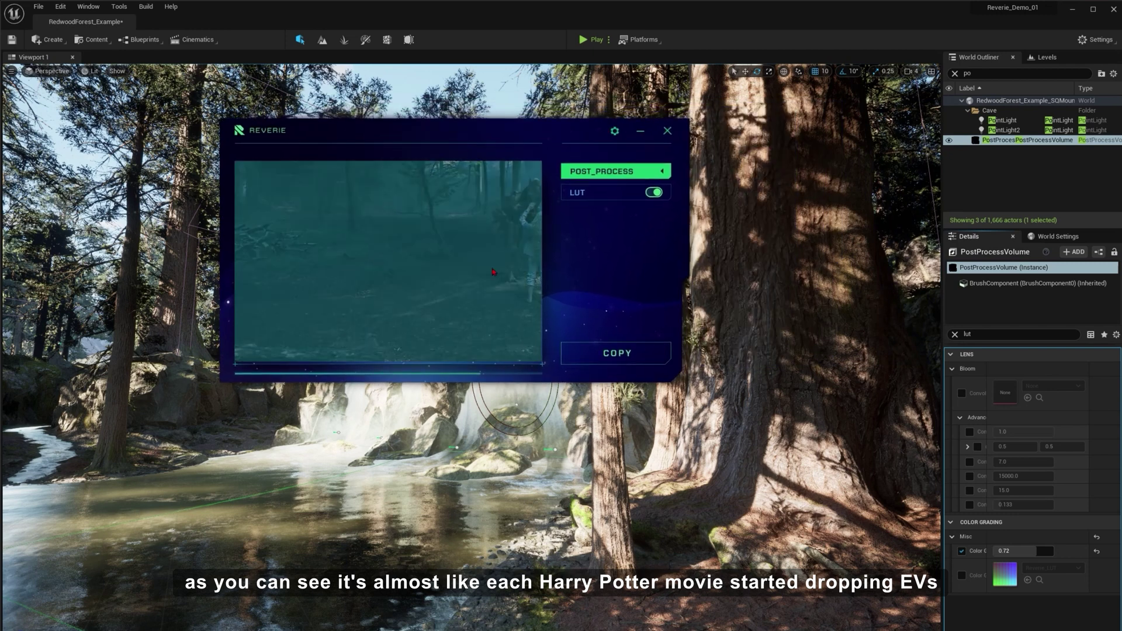
Step: Copy the LUT of the dark forest still into the PostProcessVolume and lower the LUT intensity to about 0.61
right_drag(521, 523, 525, 522)
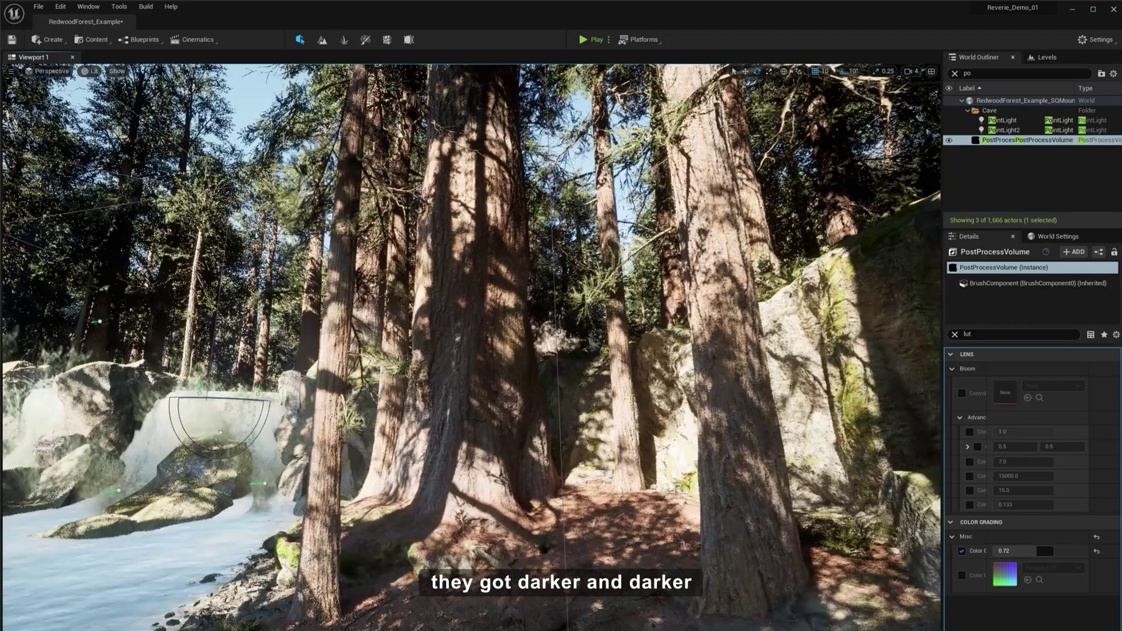
right_drag(383, 423, 309, 424)
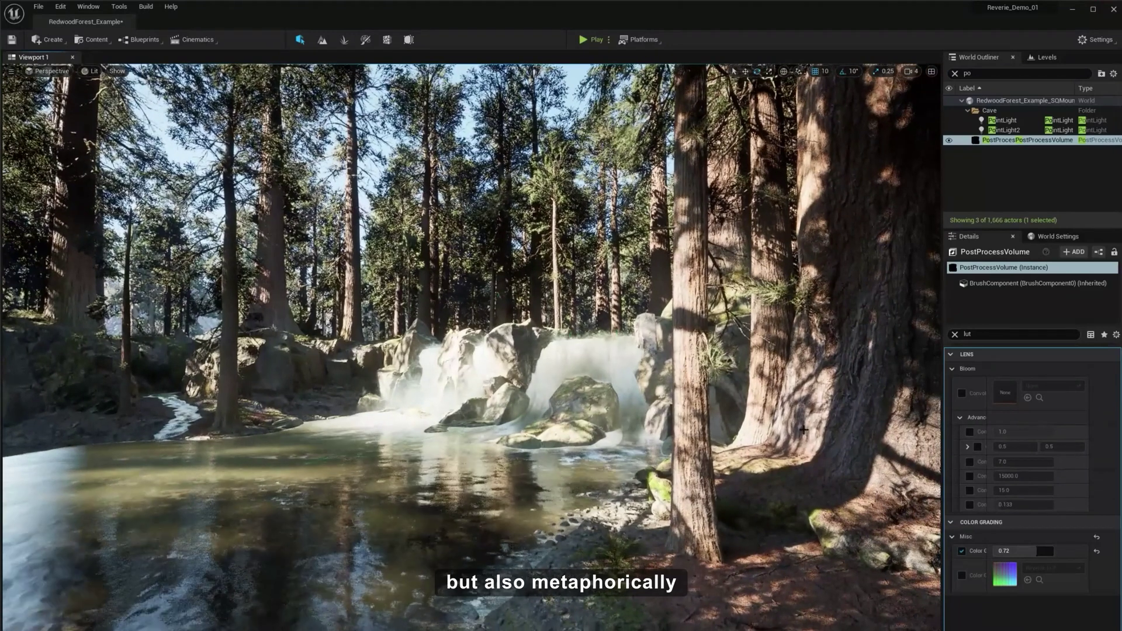
key(alt+Tab)
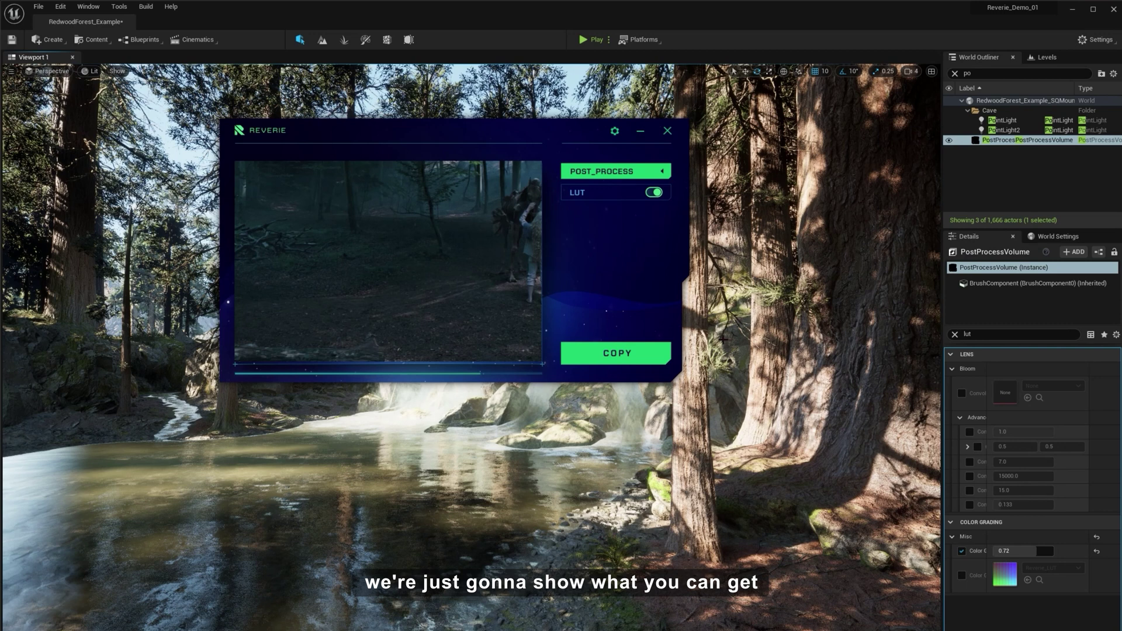
click(987, 630)
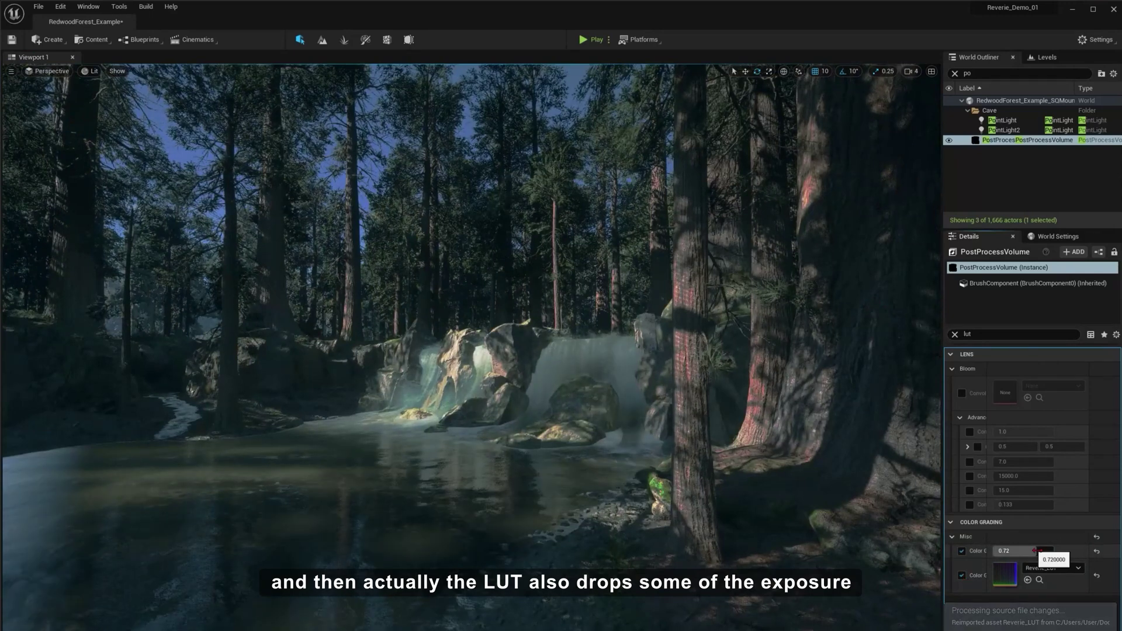
drag(1038, 550, 1020, 550)
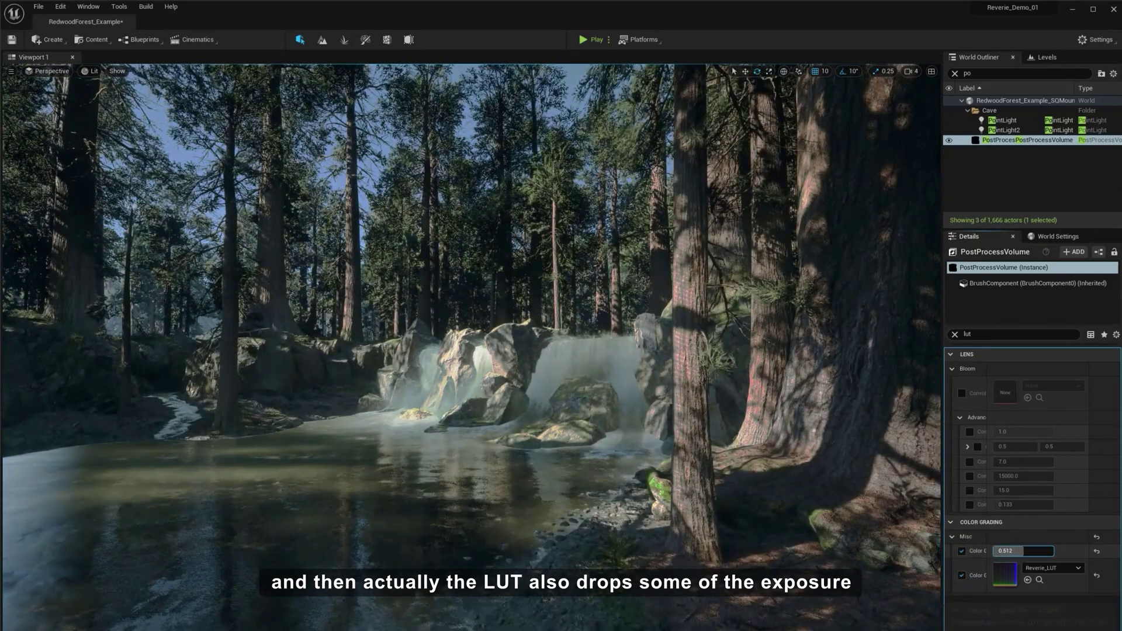
Step: Compare the graded forest with the dark reference still and examine the waterfall and tree trunks for colour tint
key(alt+Tab)
drag(506, 126, 821, 270)
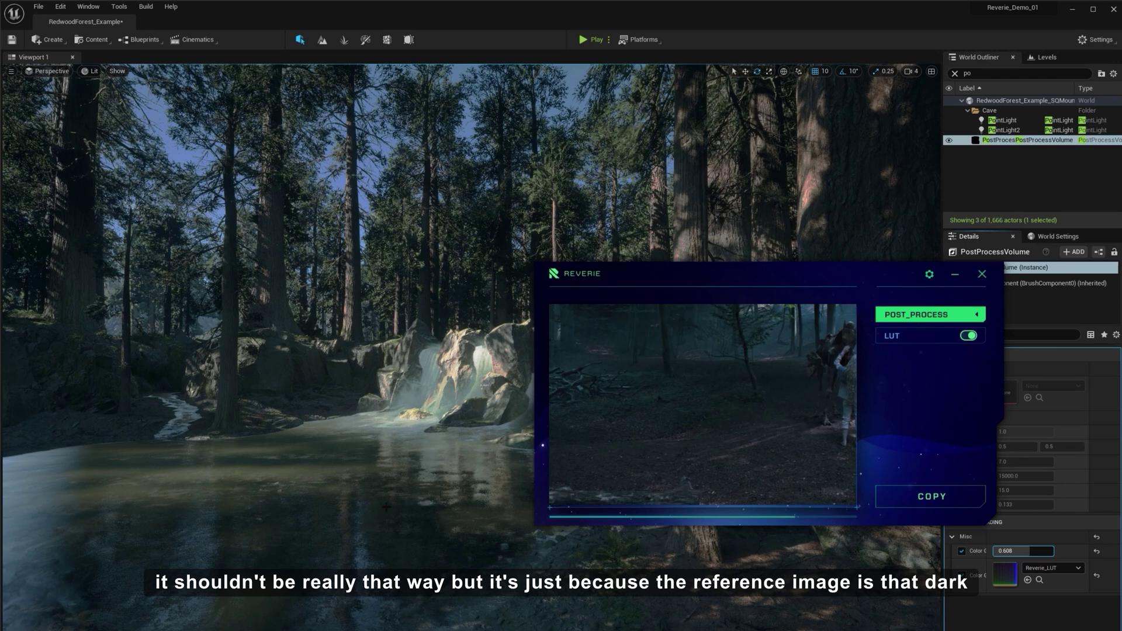
right_drag(385, 507, 385, 508)
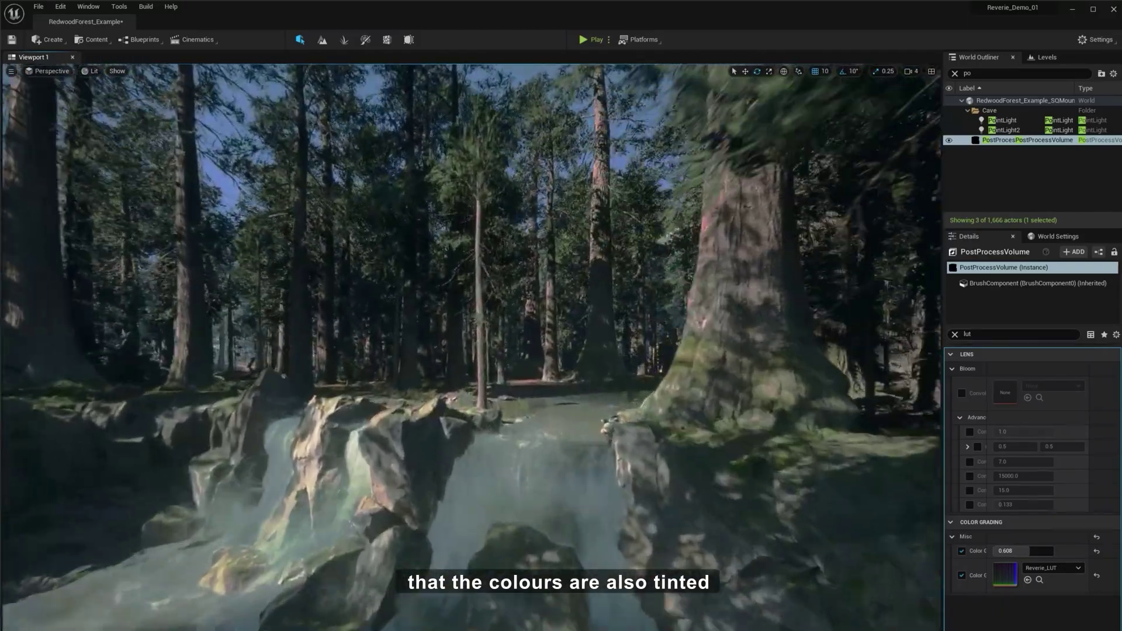
key(w)
right_drag(386, 507, 386, 507)
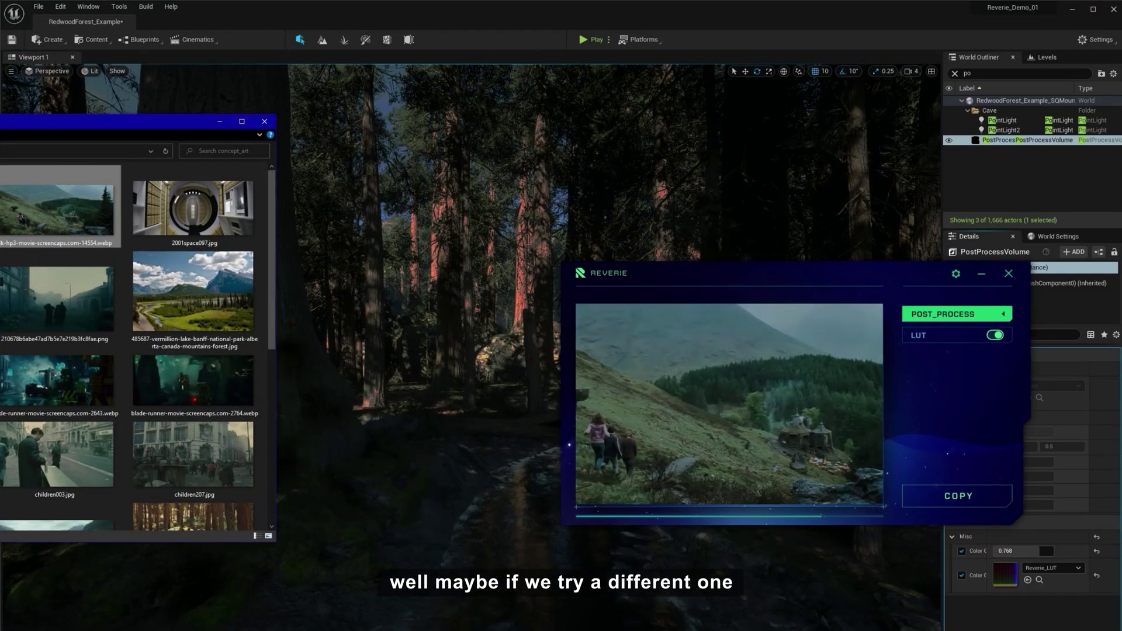
Step: Load labyrinth113.jpg into Reverie and apply its LUT to the redwood forest at an intensity of 0.584
scroll(222, 304, down, 2)
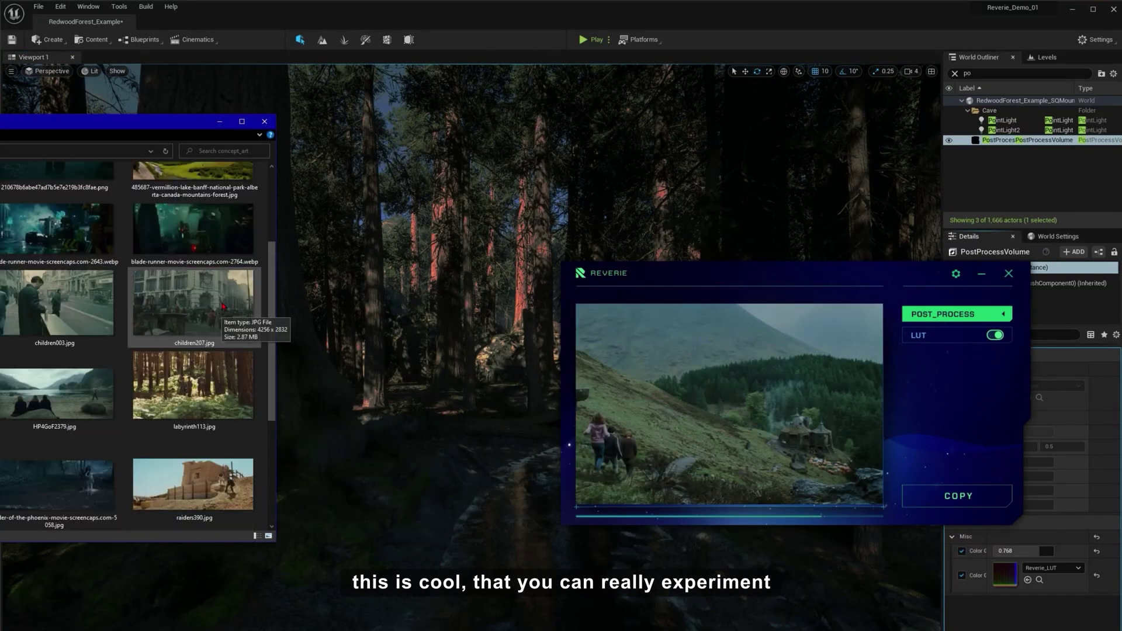
drag(193, 385, 742, 409)
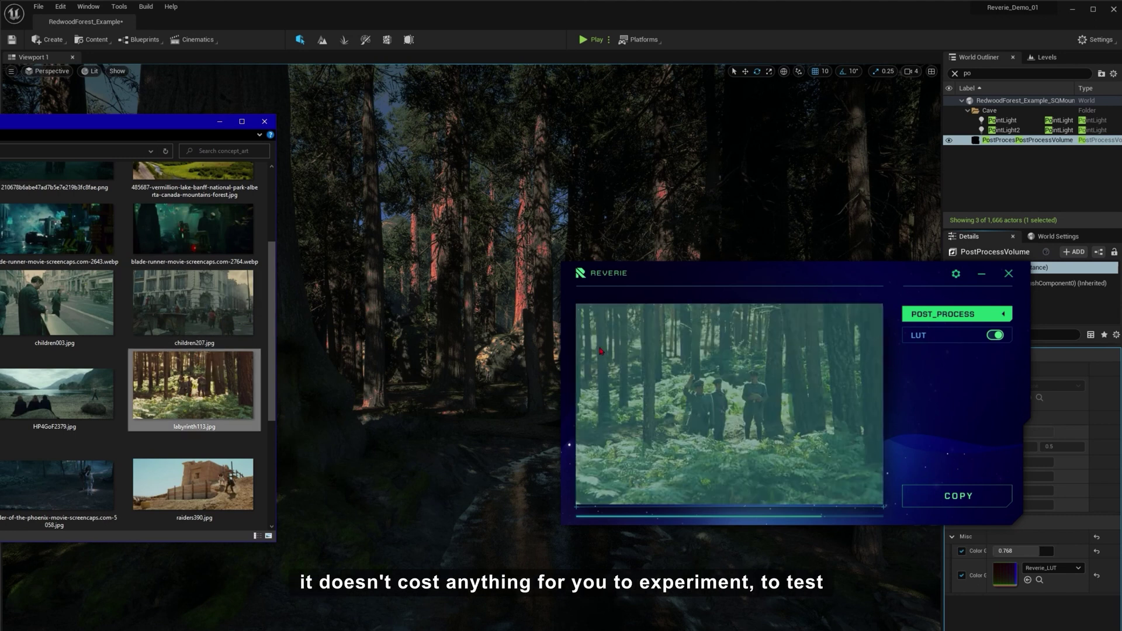
click(220, 122)
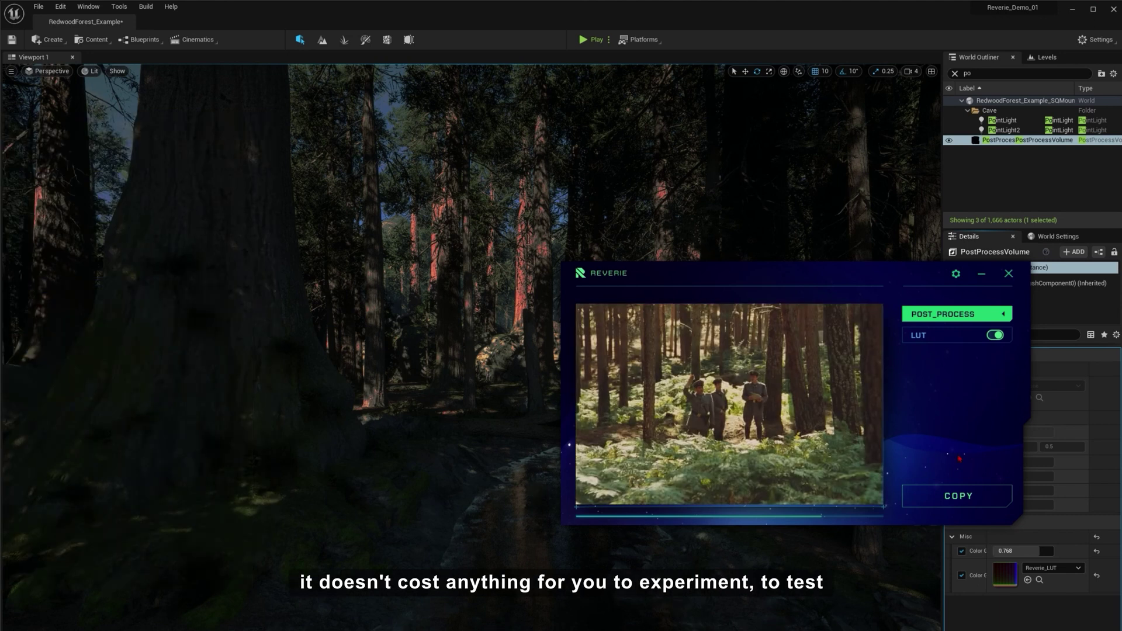
click(970, 495)
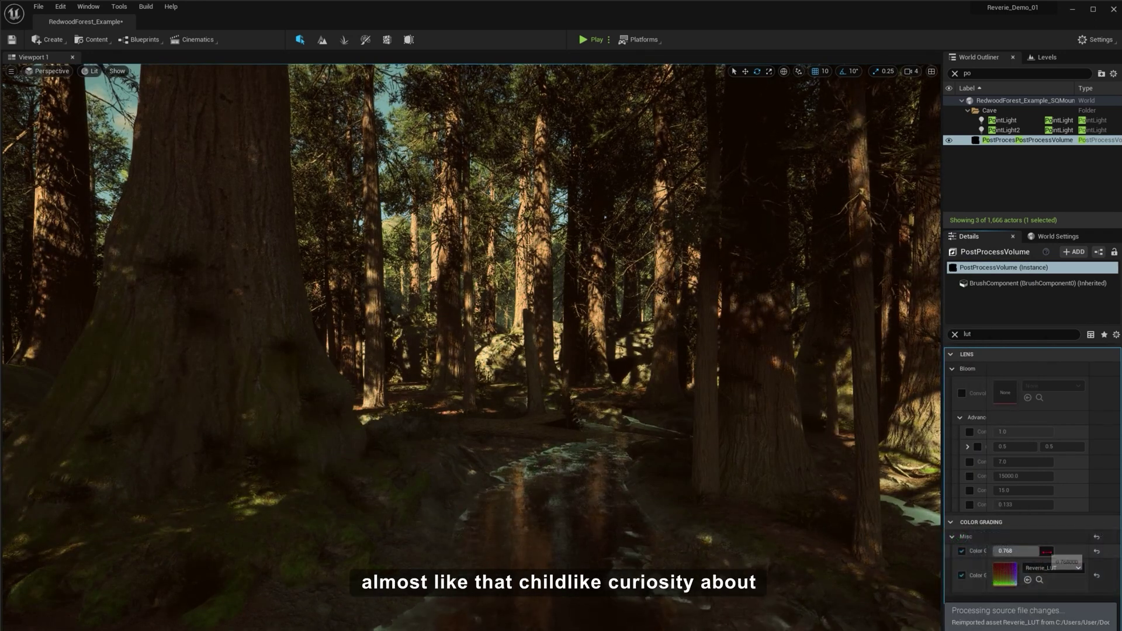
drag(1023, 552, 1041, 552)
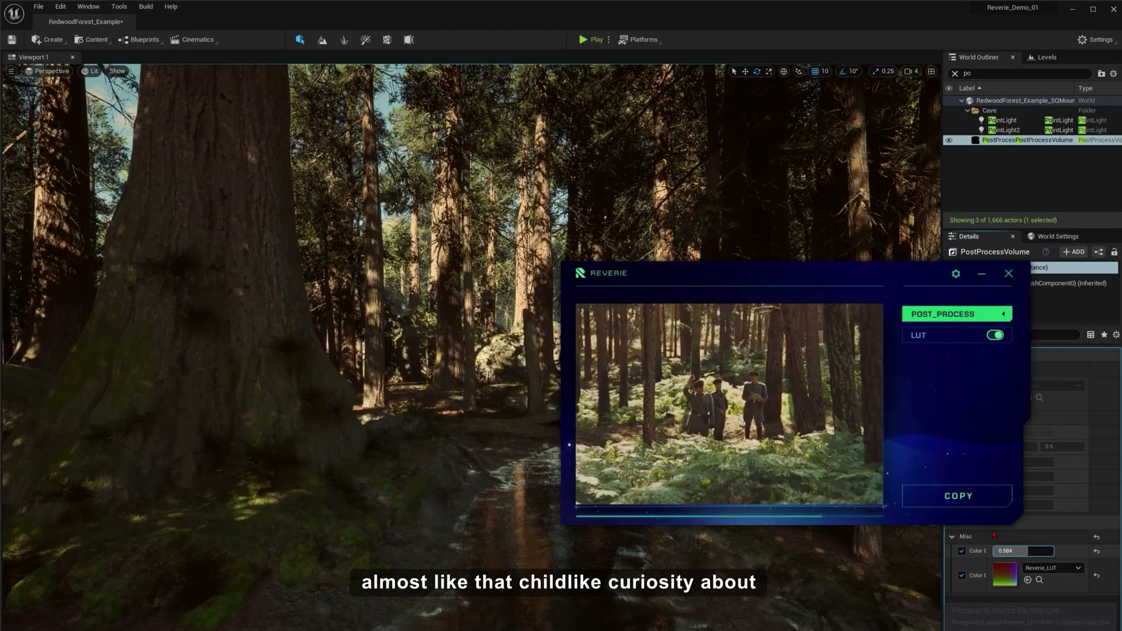
Step: Compare the warm-graded forest stream with the labyrinth113.jpg still side by side, and dismiss Reverie from the view
drag(681, 274, 696, 138)
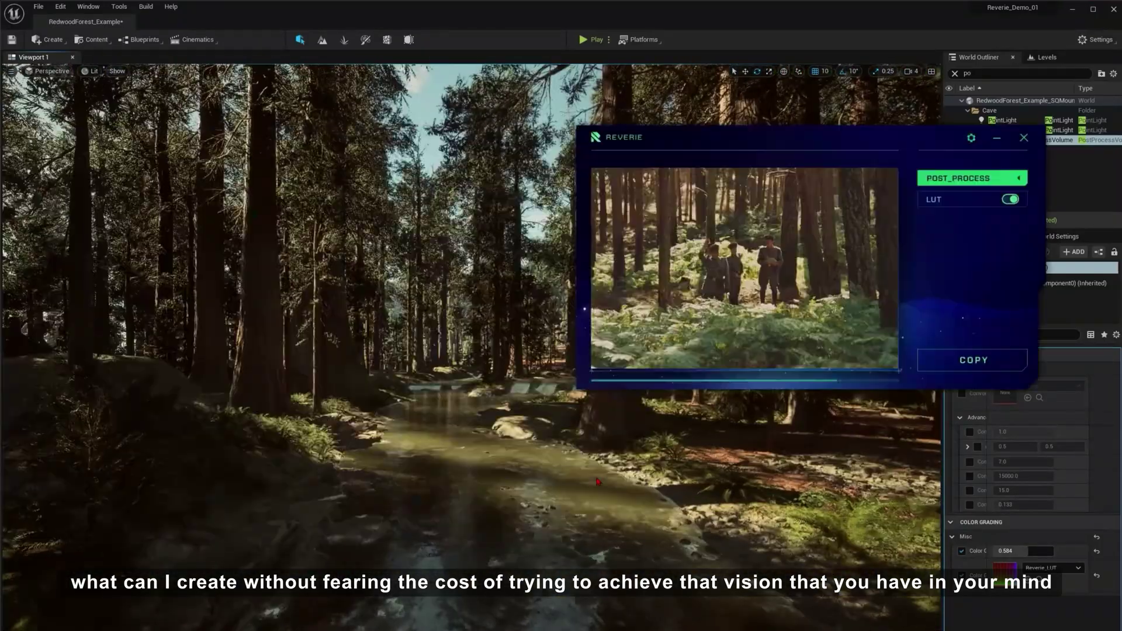
drag(831, 141, 444, 209)
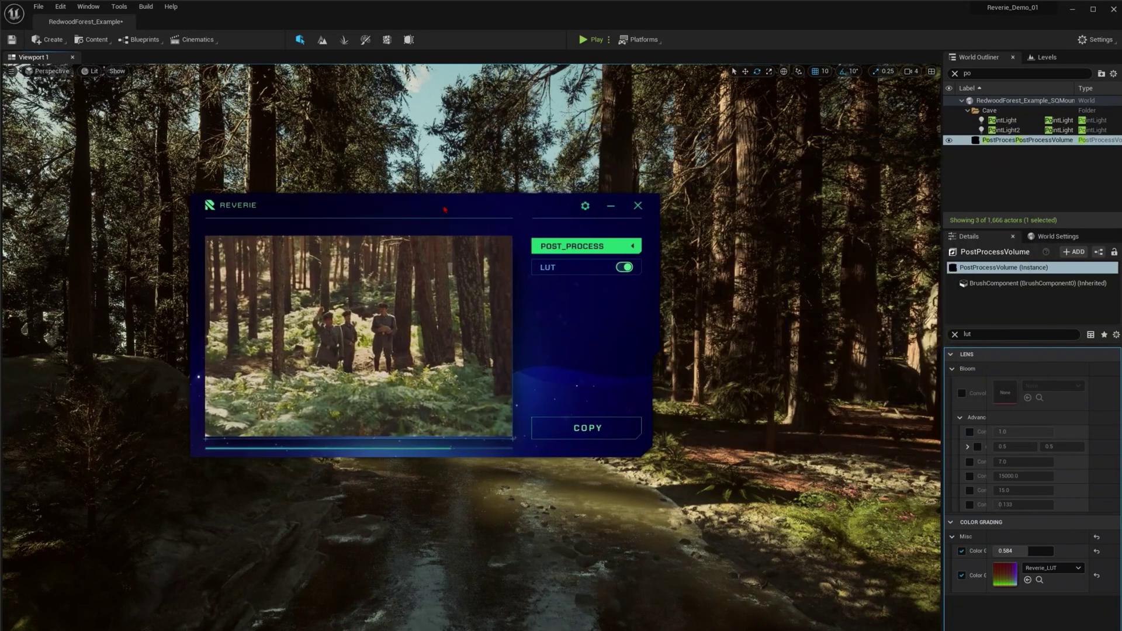
drag(354, 209, 894, 176)
click(1086, 172)
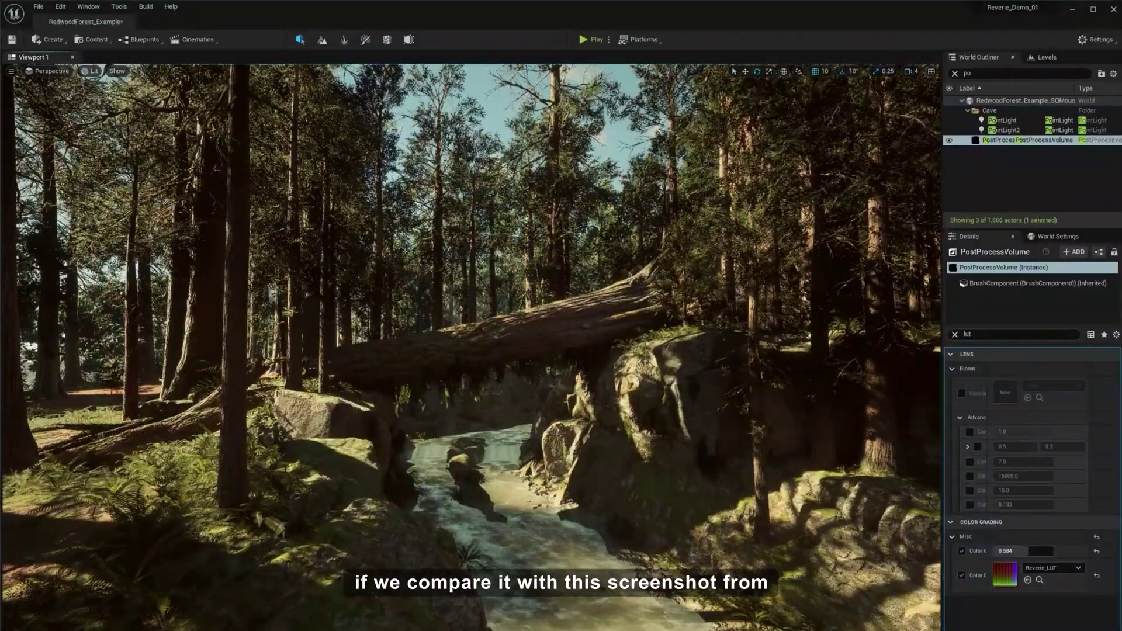
Step: Load the misty blue The Last of Us 2 forest concept art from the concept_art folder into Reverie
key(alt+Tab)
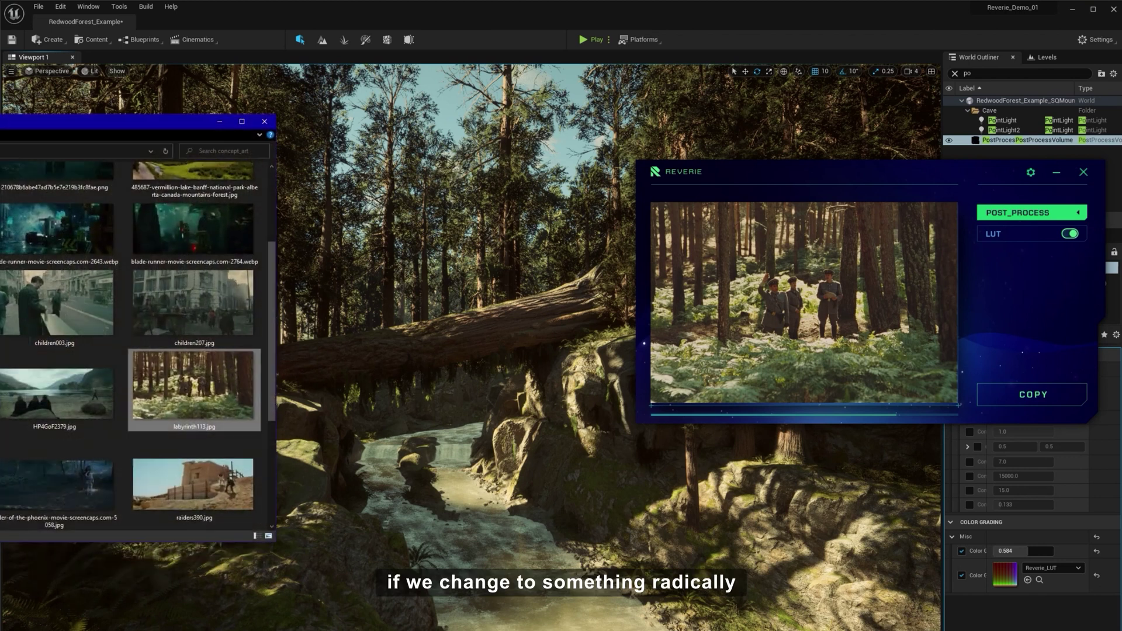
scroll(134, 344, up, 2)
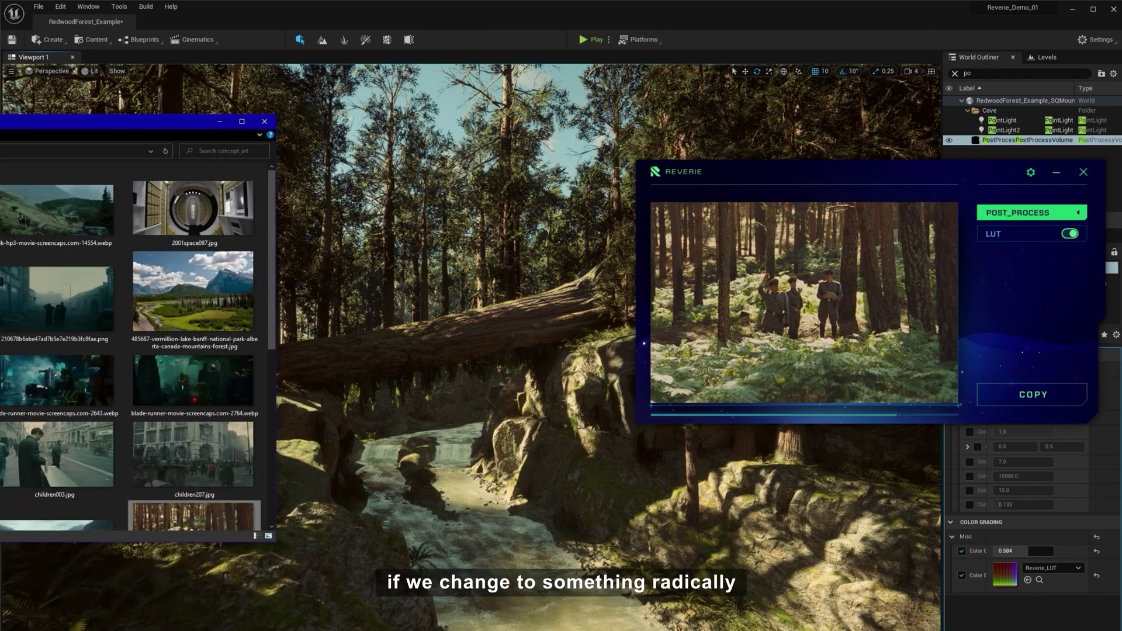
drag(192, 517, 790, 309)
click(220, 121)
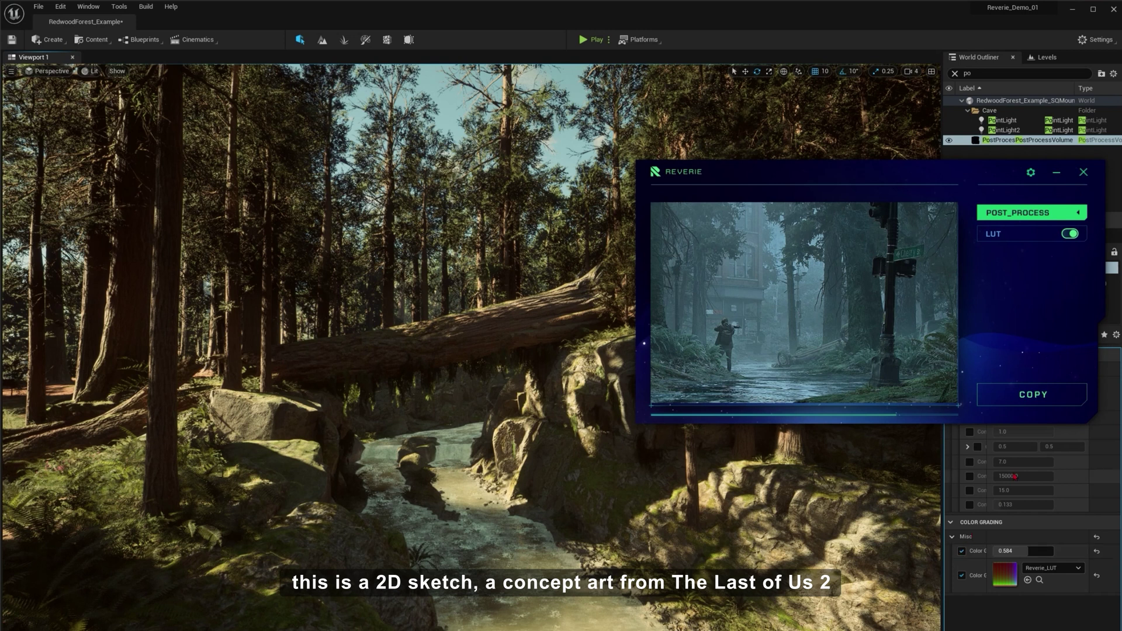
Step: Copy the LUT of The Last of Us 2 concept art into the project and set the LUT intensity to 0.728
click(1030, 395)
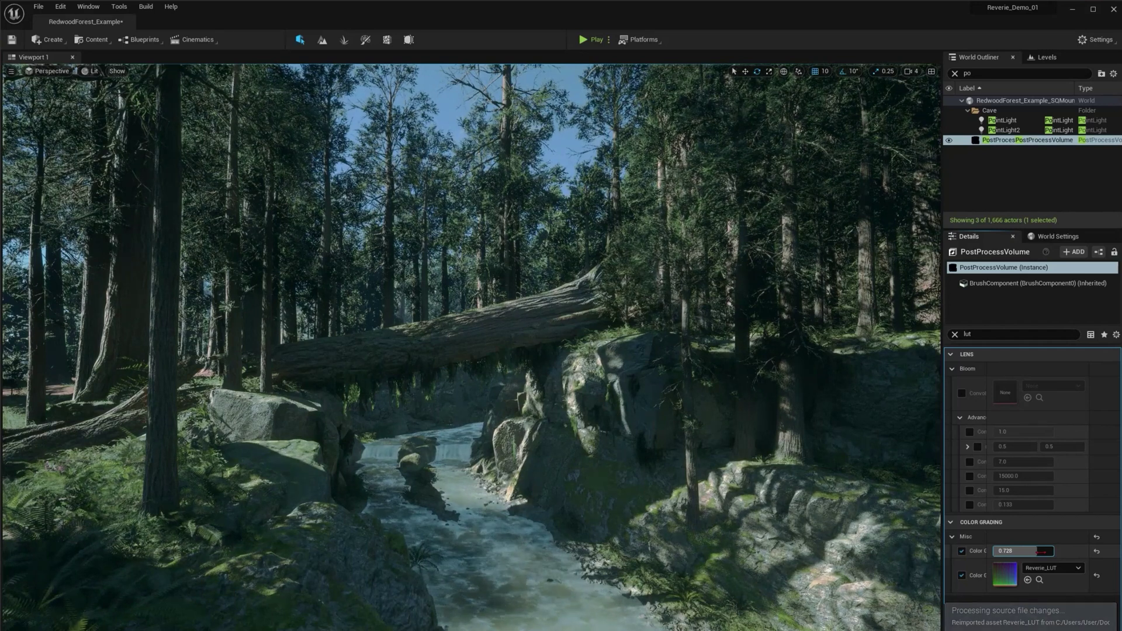
drag(1034, 551, 1038, 552)
click(1028, 551)
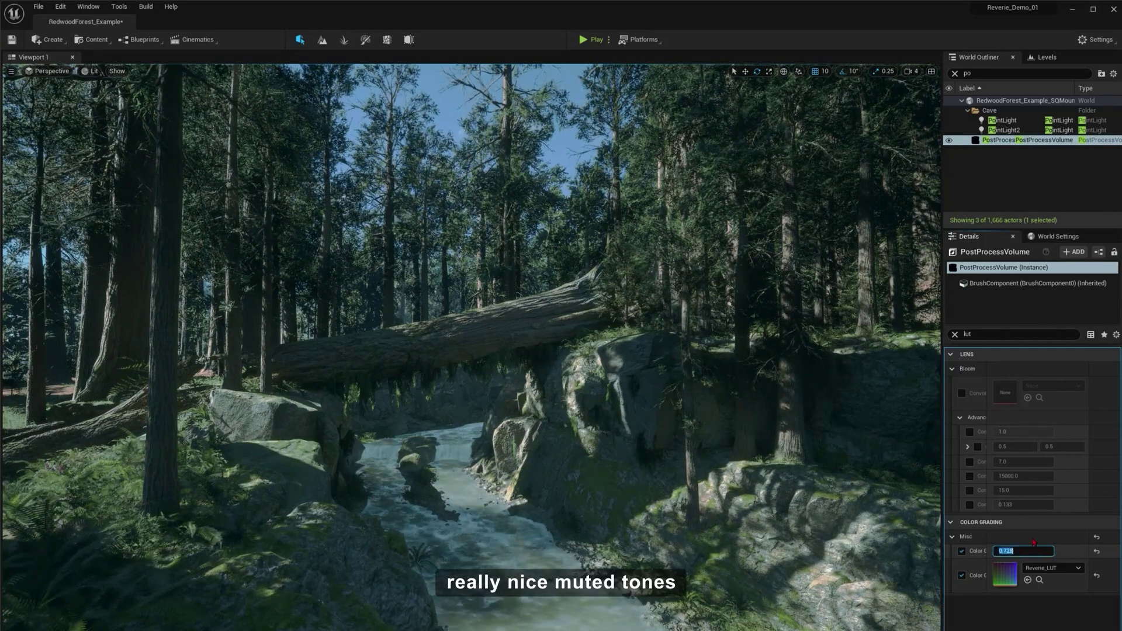
Step: Search the level's actors for the directional light, clear the search and select the SunSky actor
click(987, 73)
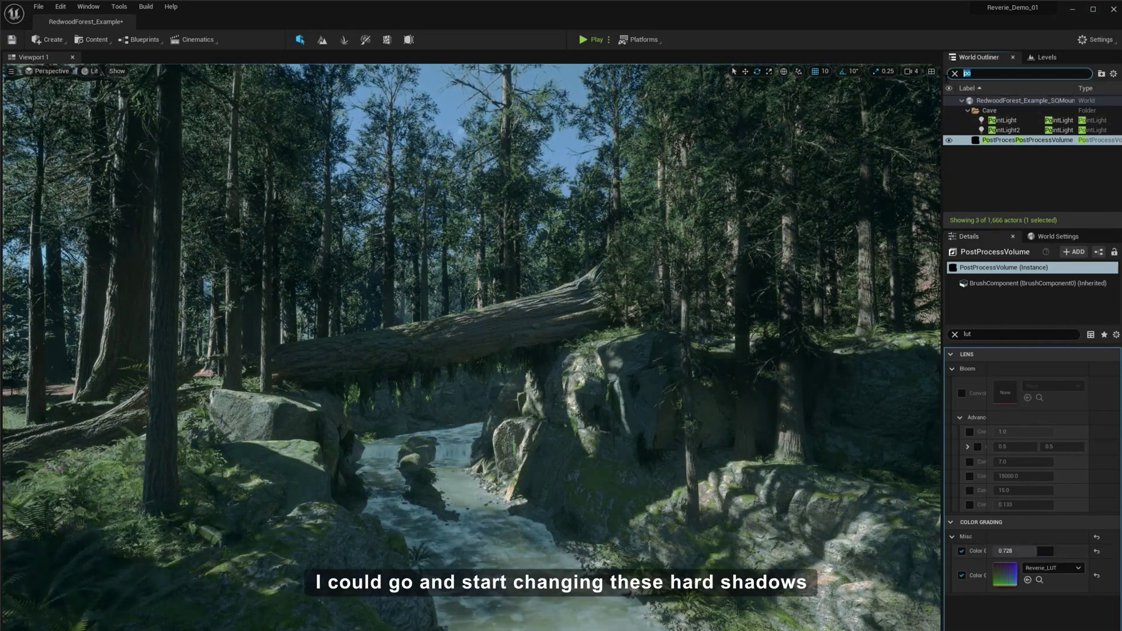
text(dire)
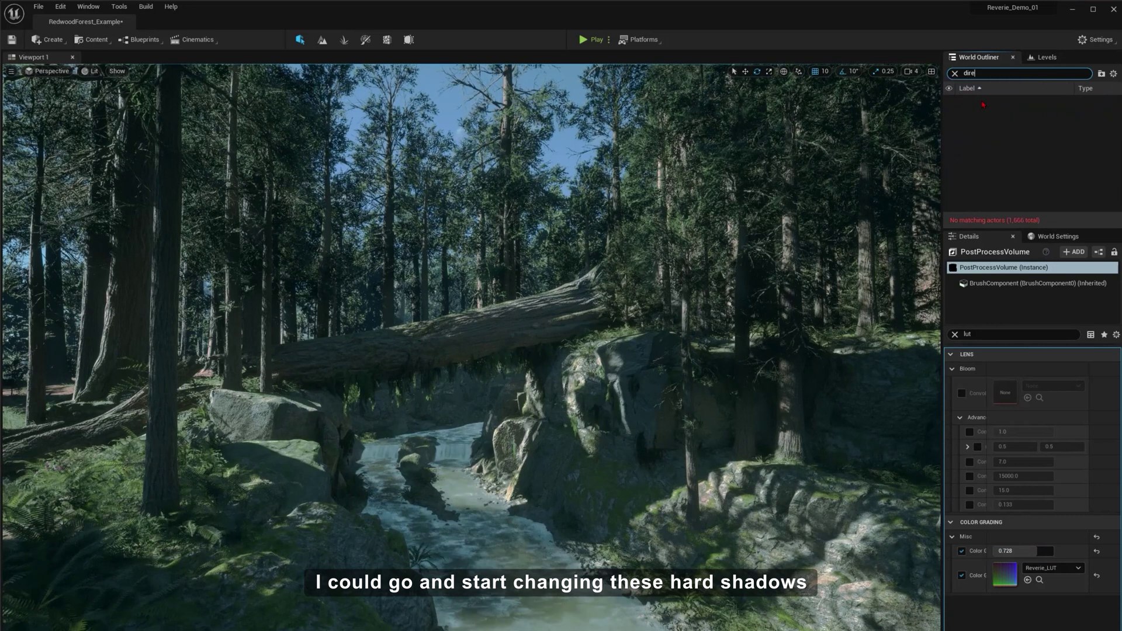
key(ctrl+a)
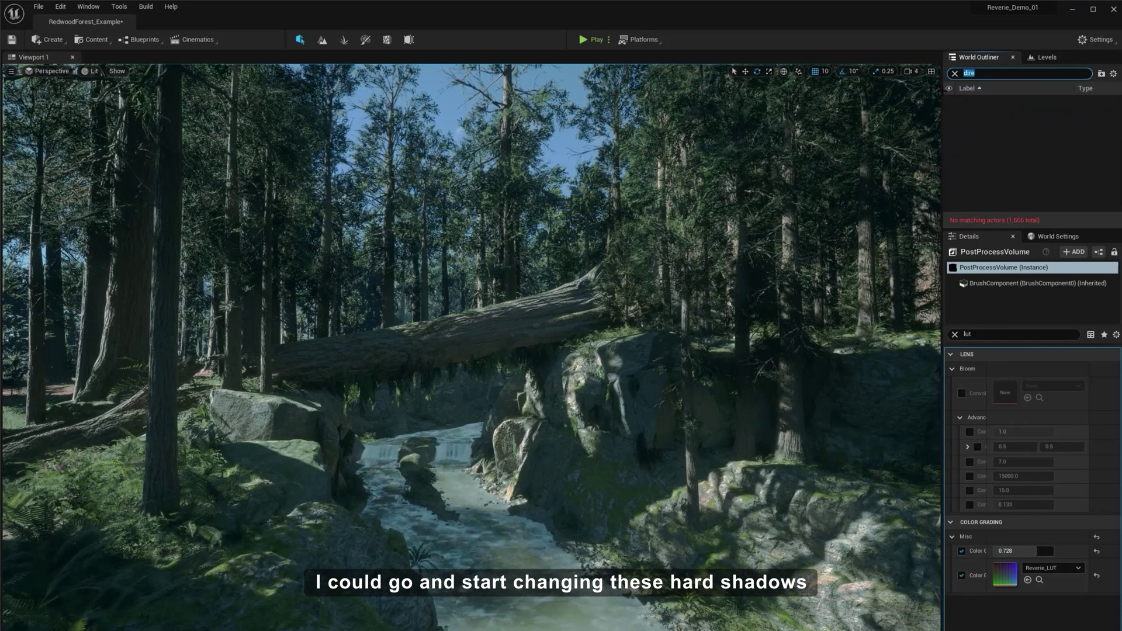
text(lig)
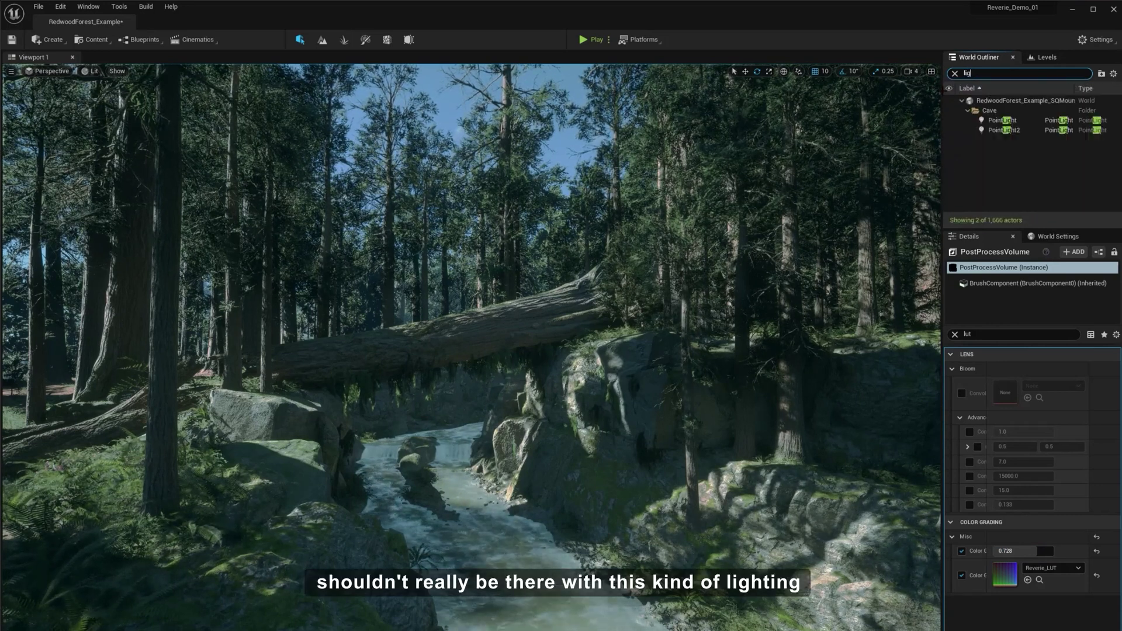
text(h)
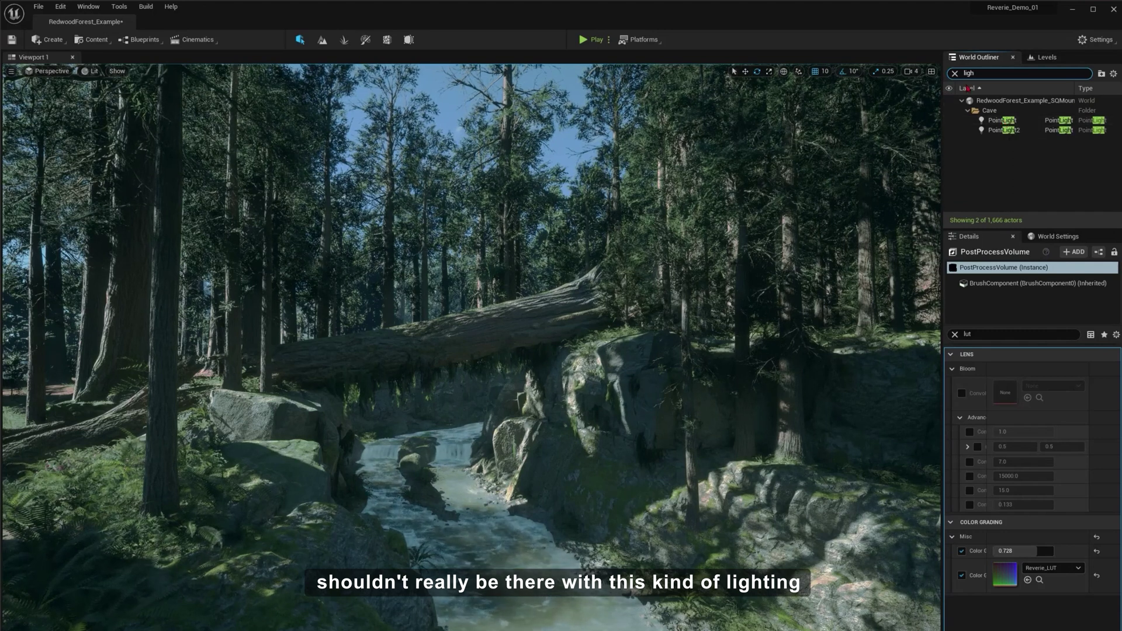
click(954, 73)
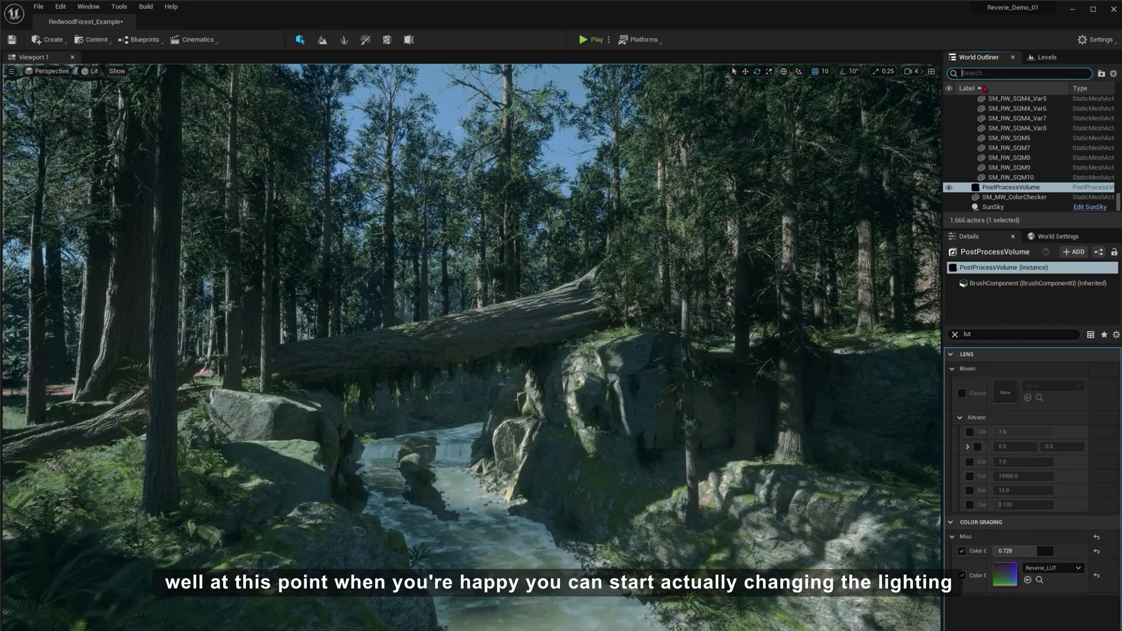
click(1000, 207)
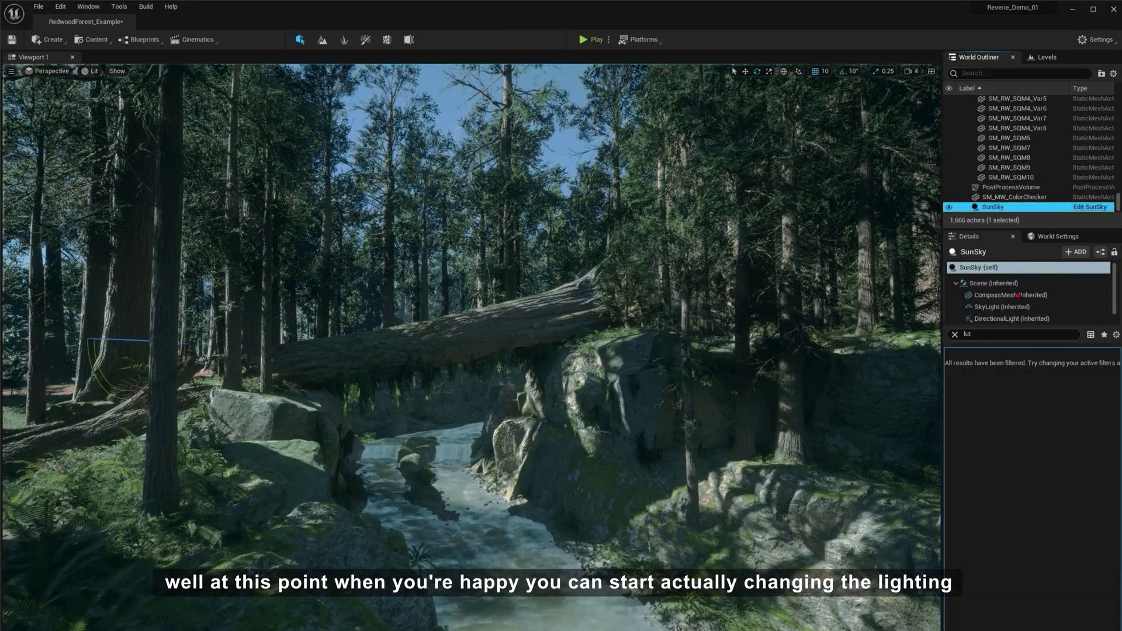
Step: Select the SunSky's DirectionalLight component, clear the details filter, and set the light's source angle to 2.94 and intensity to 15000 lux
click(1012, 318)
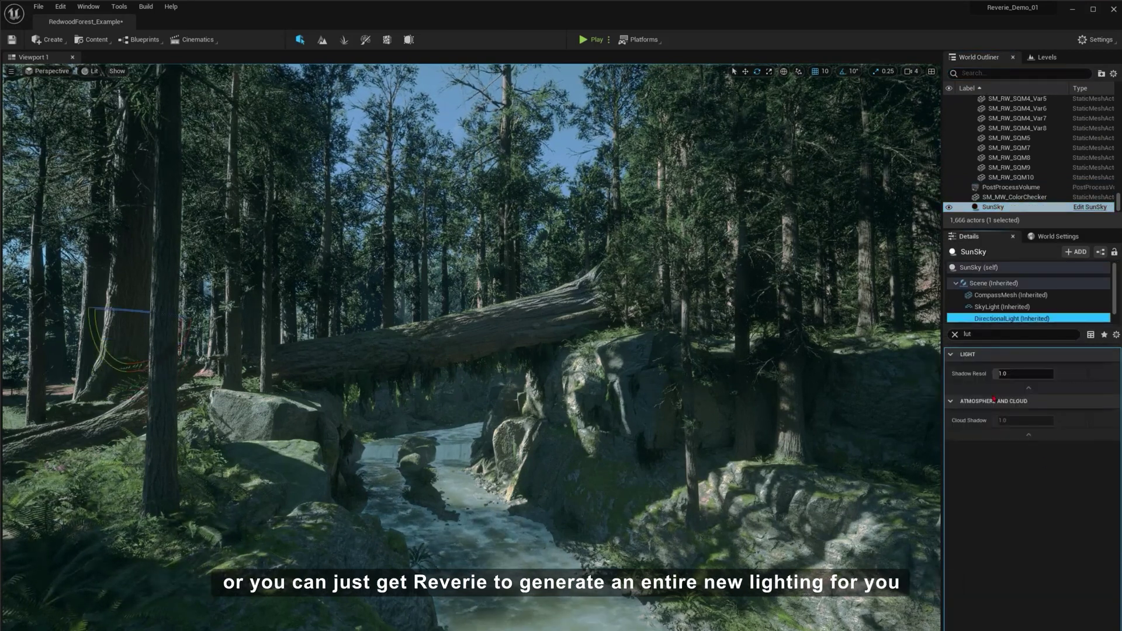
click(951, 354)
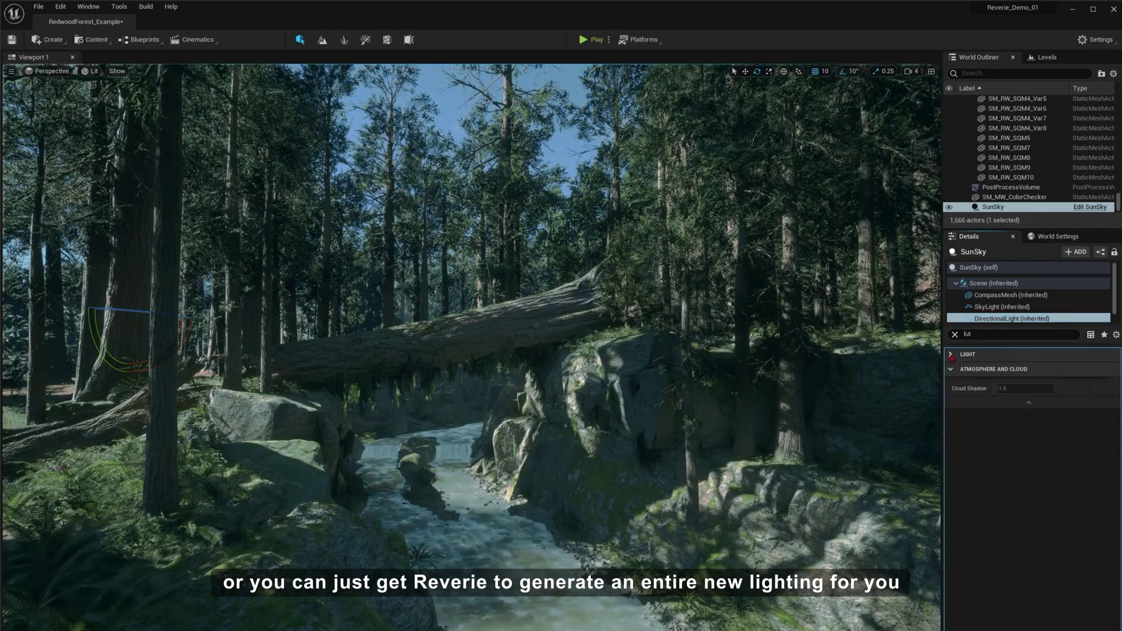
click(955, 334)
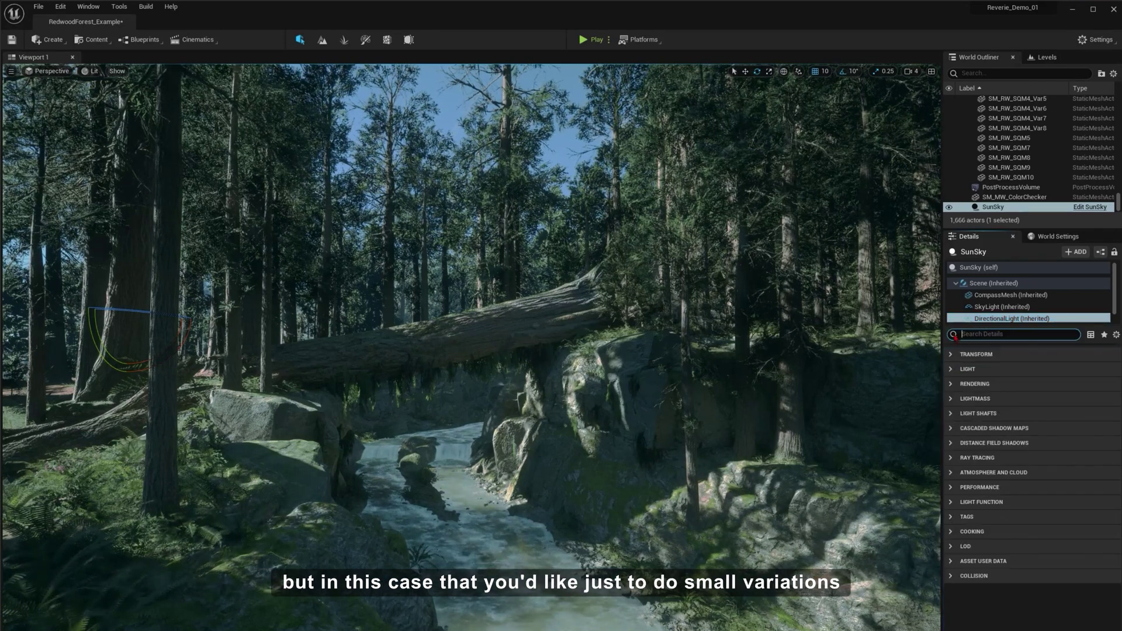
click(958, 373)
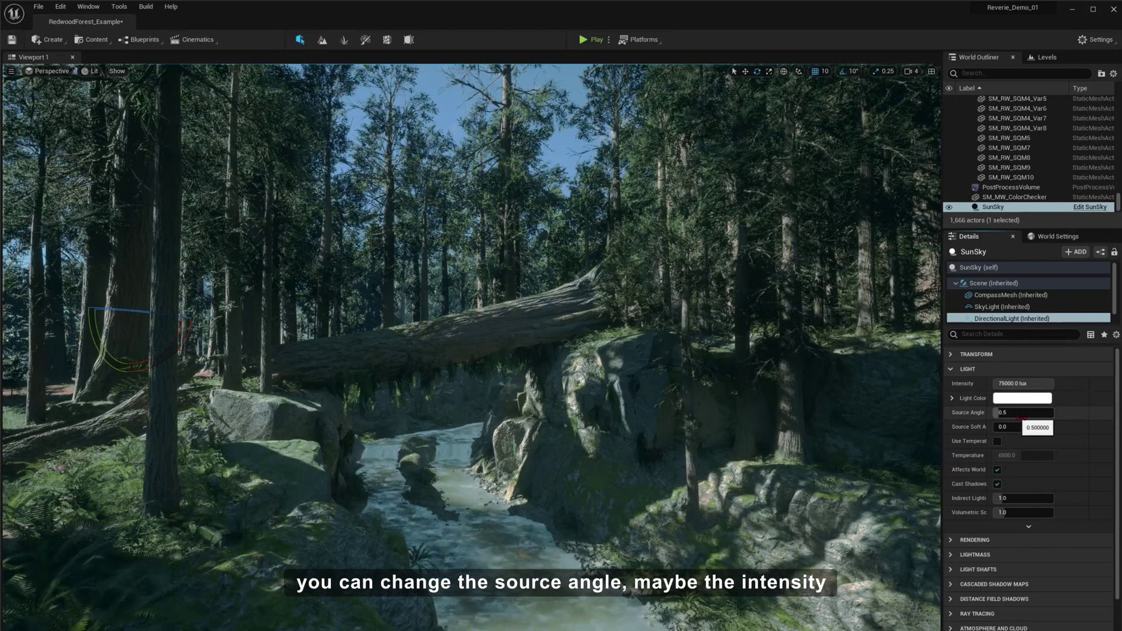
drag(1019, 417, 1040, 449)
Step: Compare the forest with the misty concept art in Reverie, and set the directional light's intensity back to 75000 lux
key(alt+Tab)
key(alt+Tab)
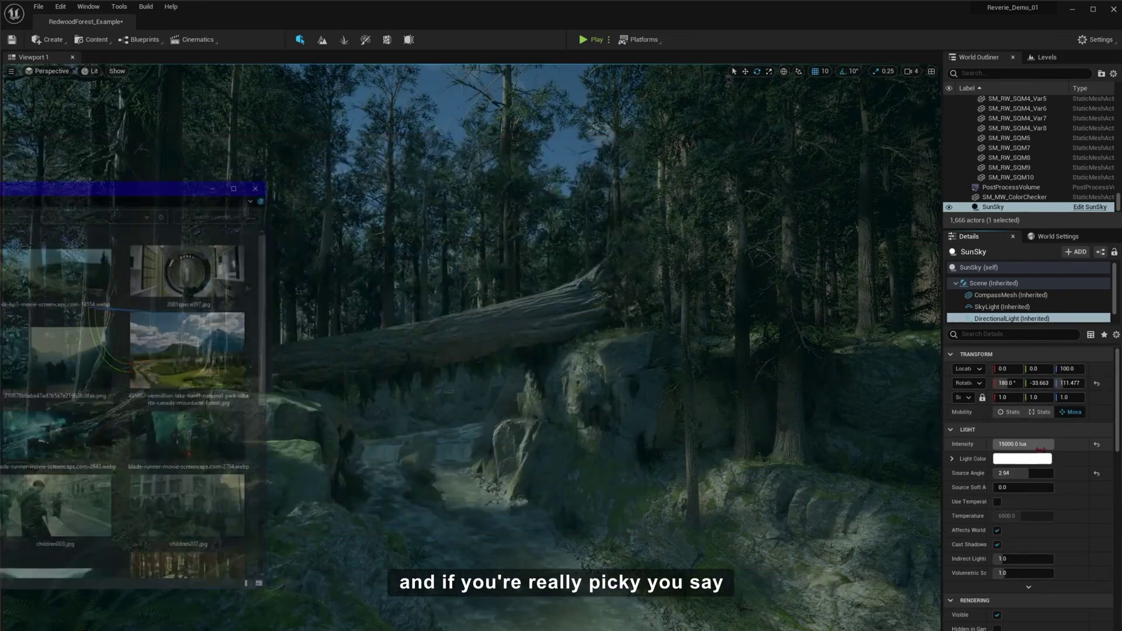
key(alt+Tab)
key(alt+Tab)
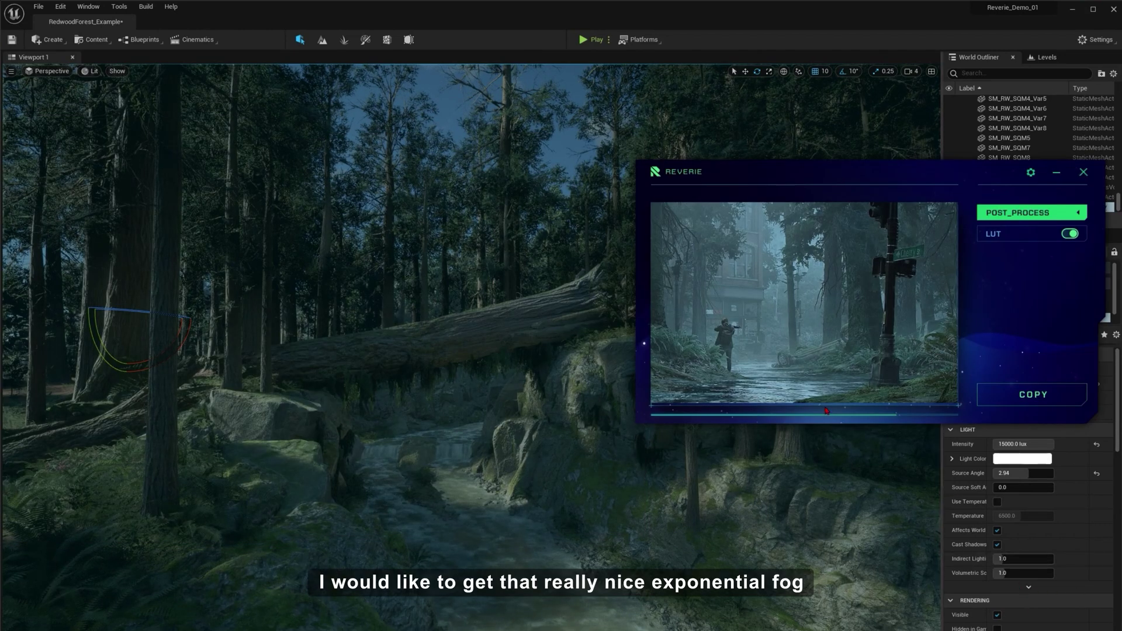
click(795, 408)
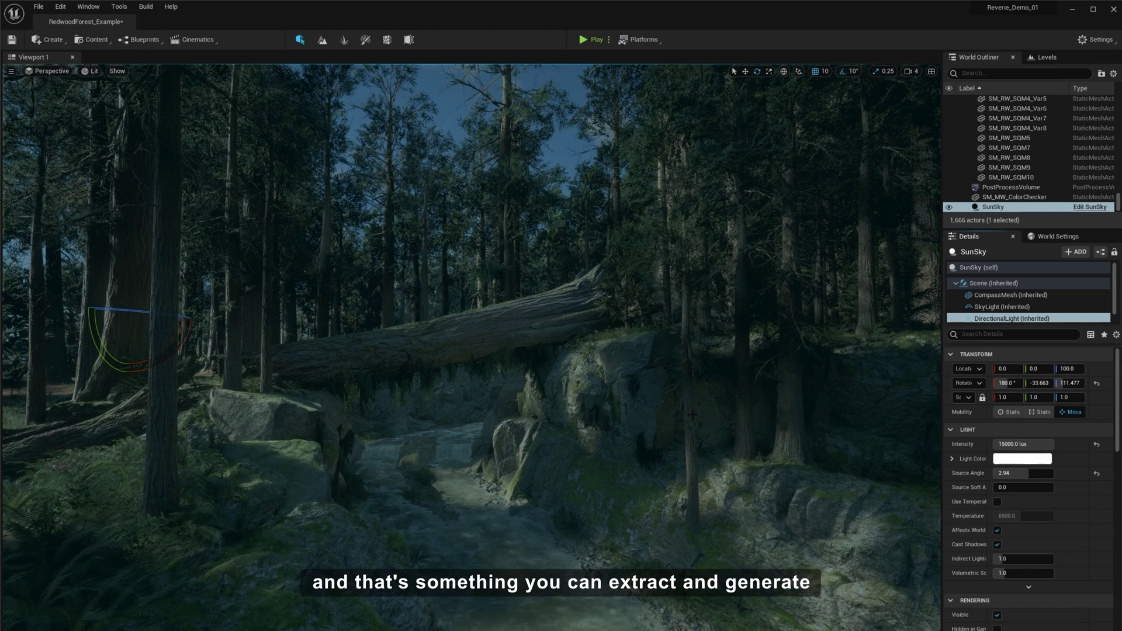
right_drag(613, 435, 641, 434)
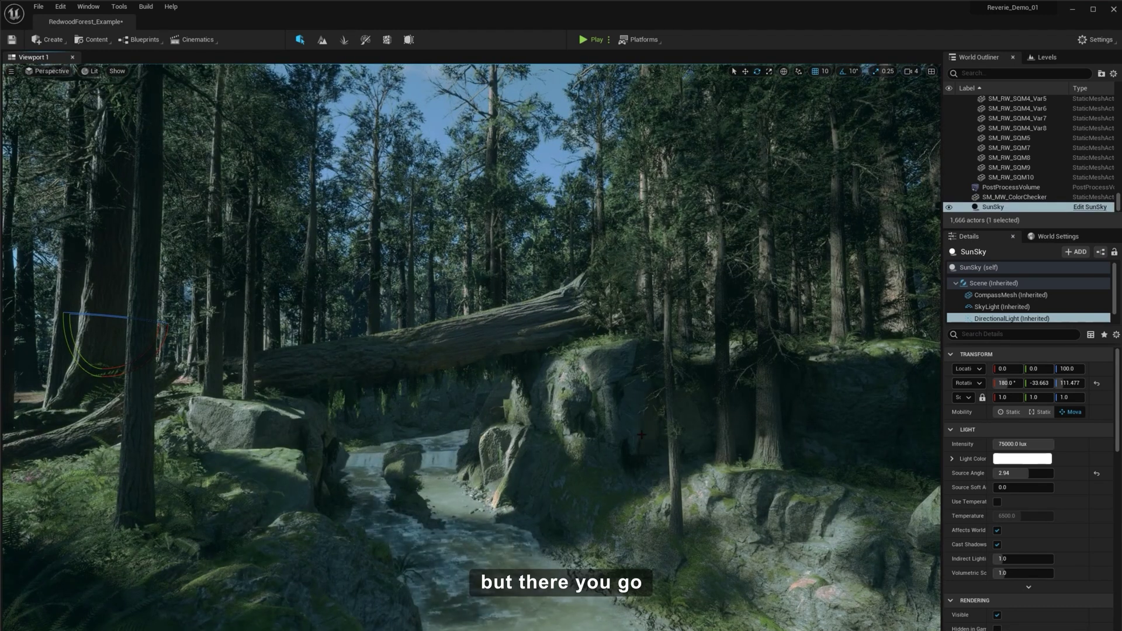
Step: Load the grey concept art of a boat facing a giant ruined structure from the concept_art folder into Reverie
key(alt+Tab)
key(alt+Tab)
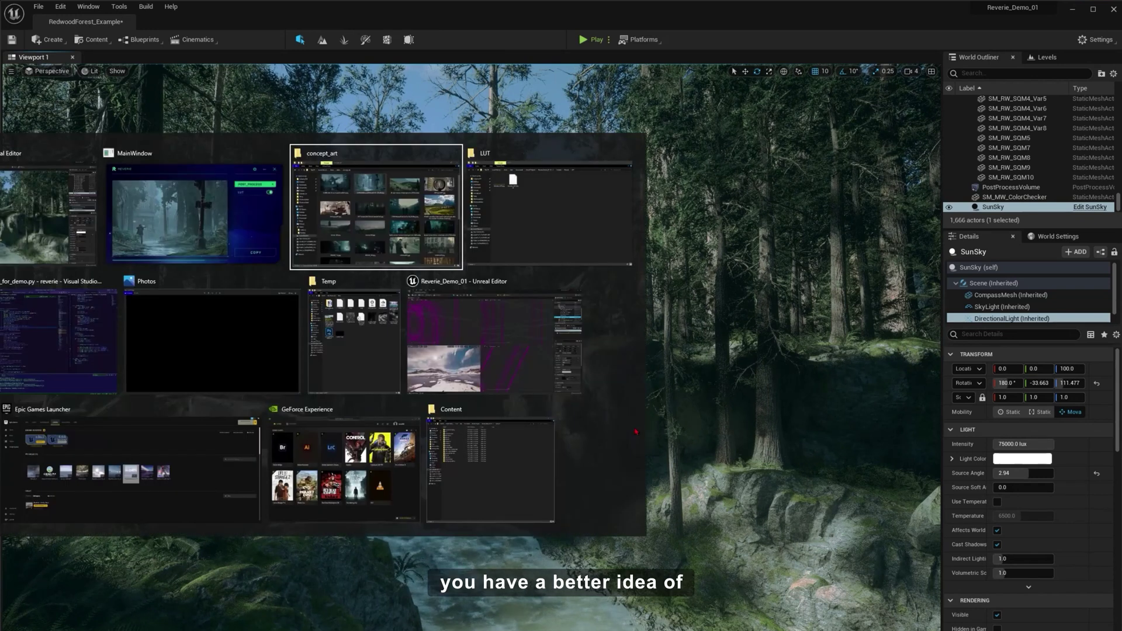
key(alt+Tab)
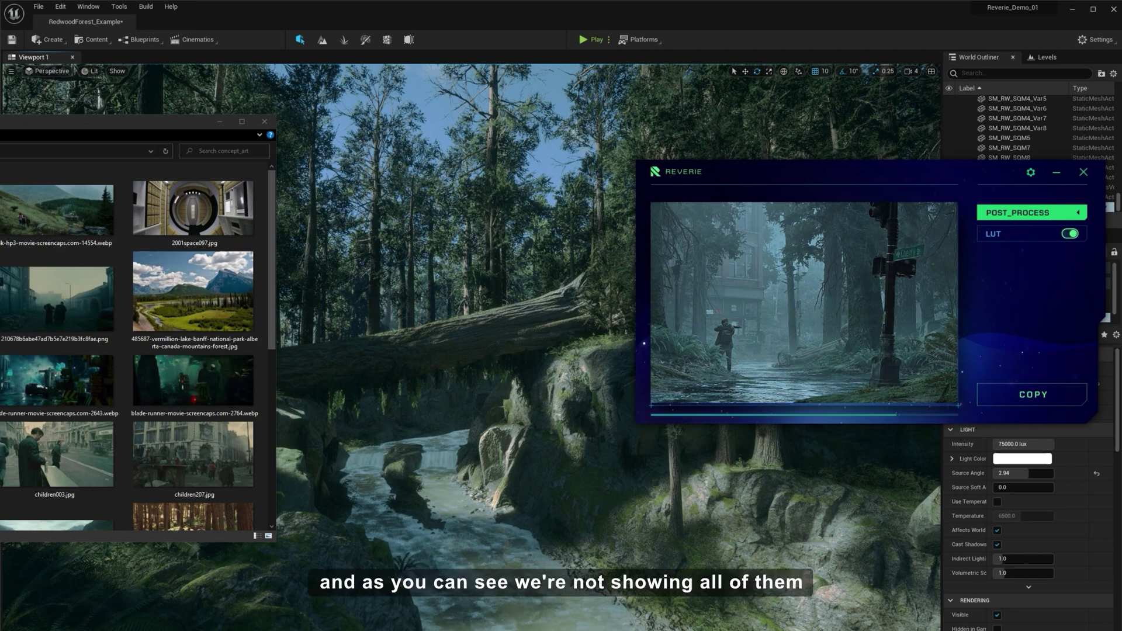
scroll(134, 345, down, 5)
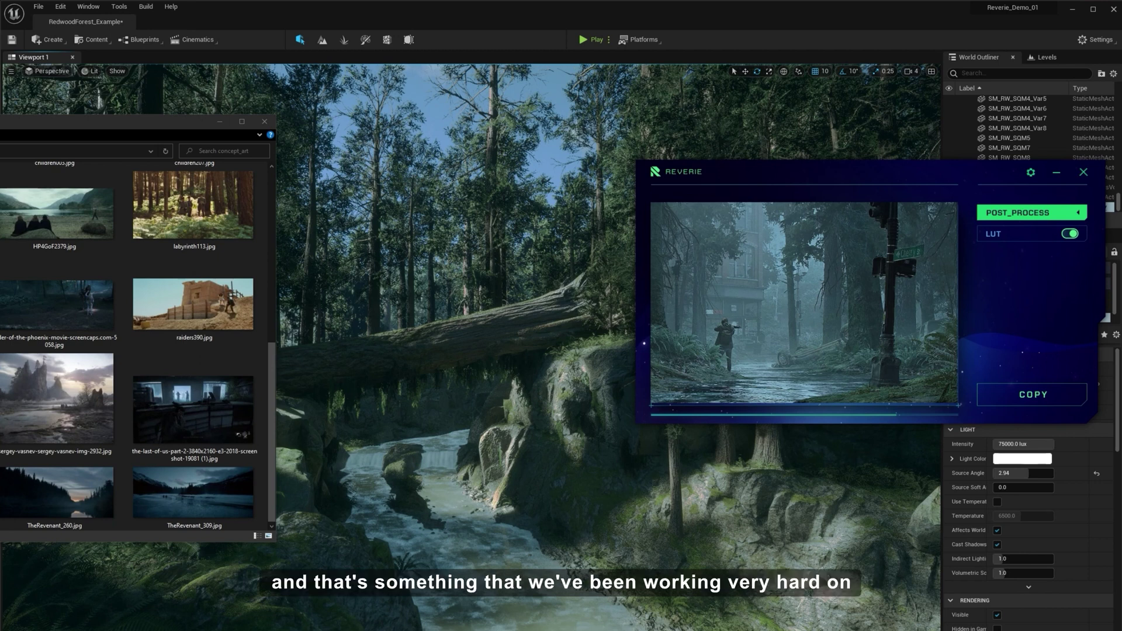
scroll(134, 351, up, 5)
drag(105, 217, 879, 289)
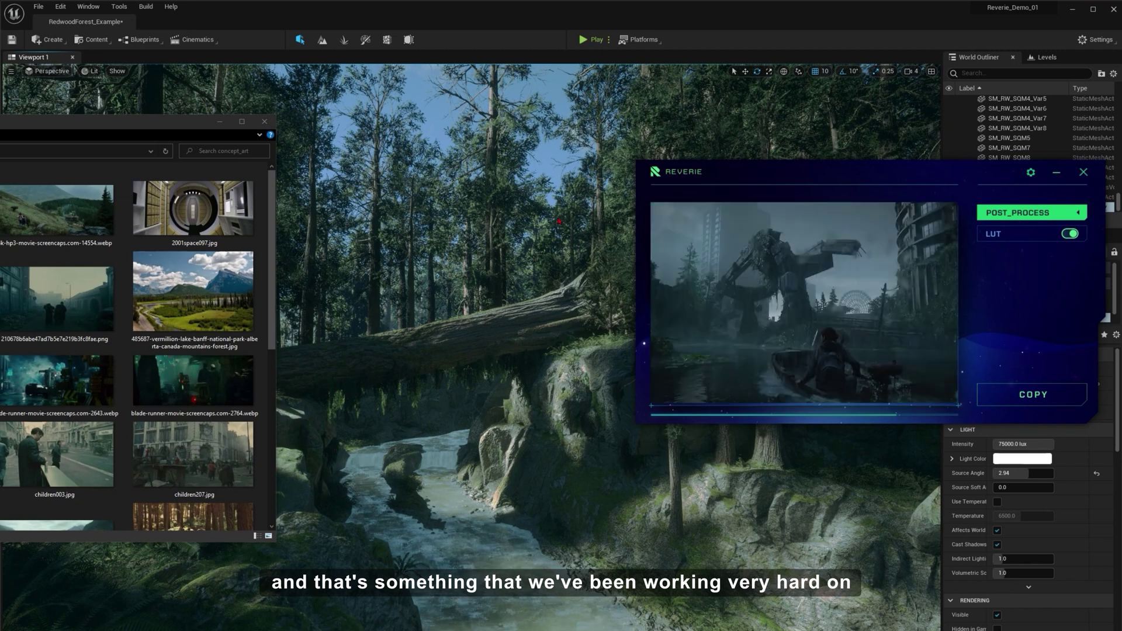
click(220, 122)
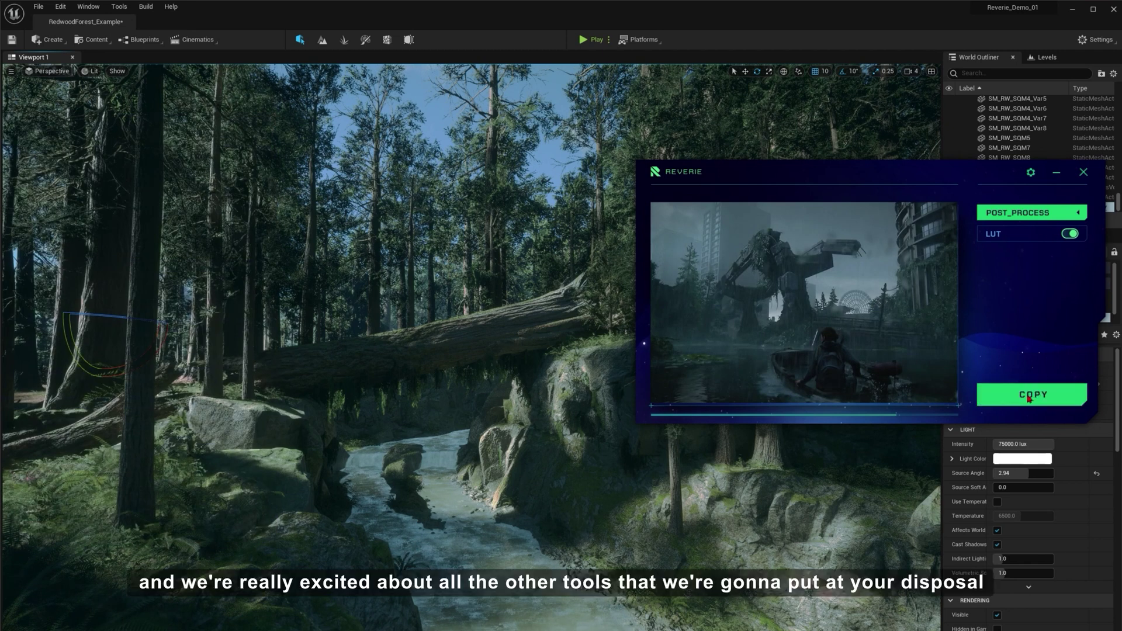
Step: Copy the boat concept art's LUT into the project and set the PostProcessVolume's LUT intensity to 0.944, comparing with the reference in Reverie
click(1009, 392)
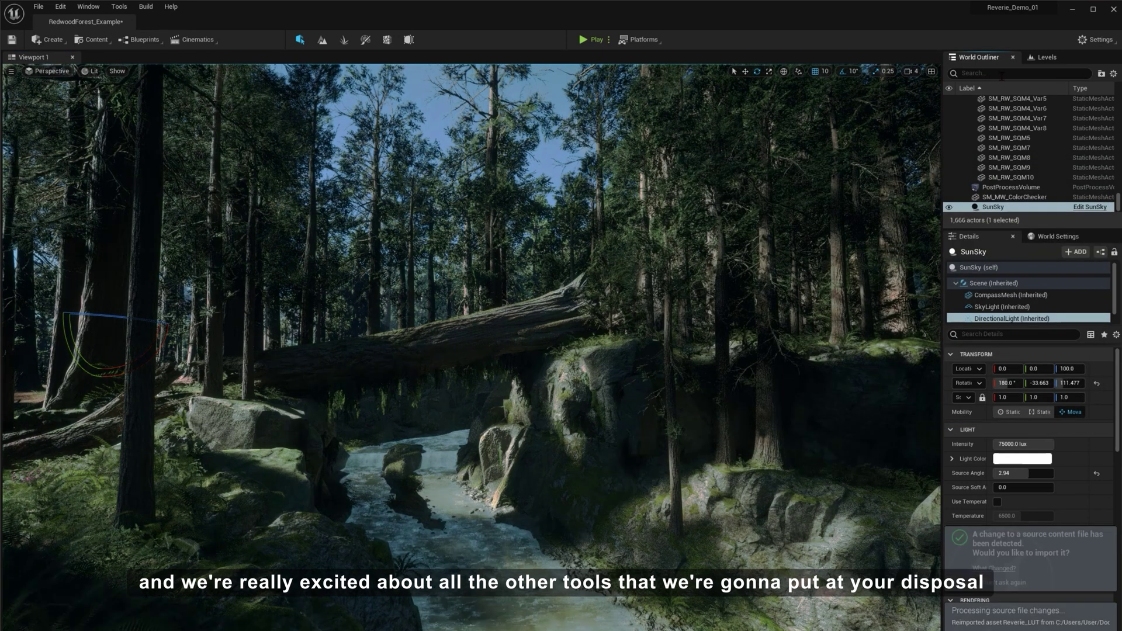
click(998, 187)
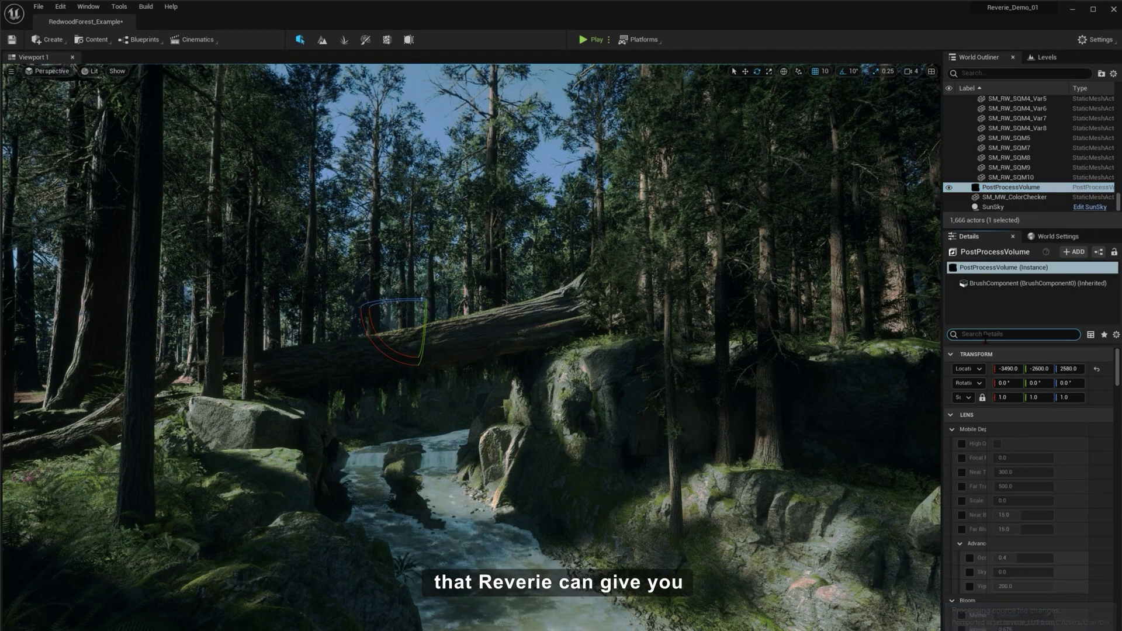
text(lut)
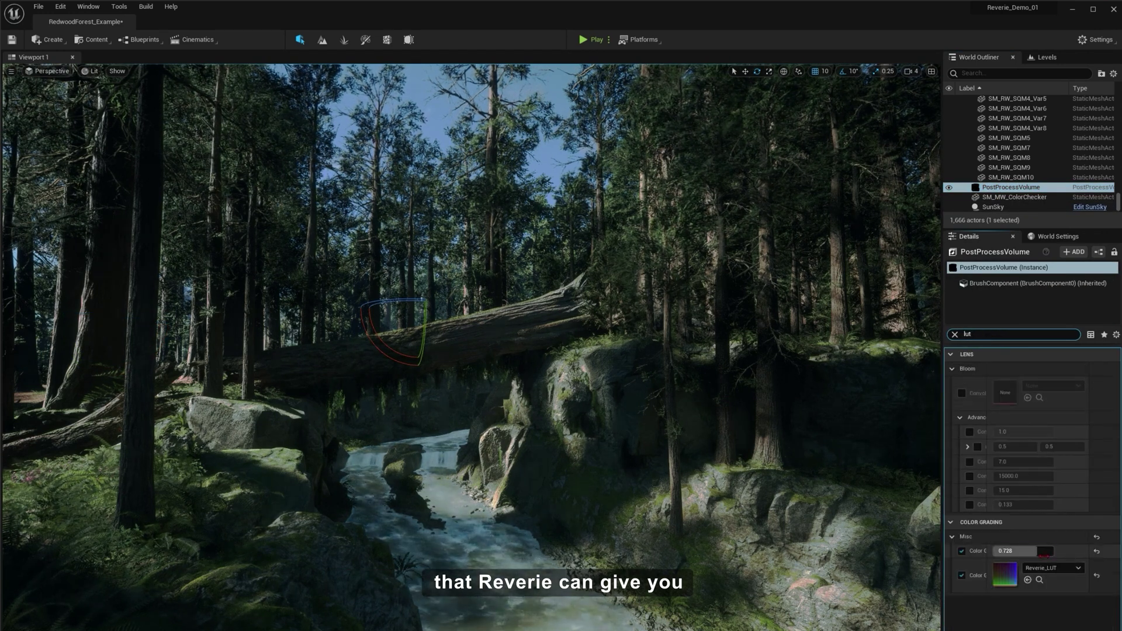
drag(1033, 551, 1044, 551)
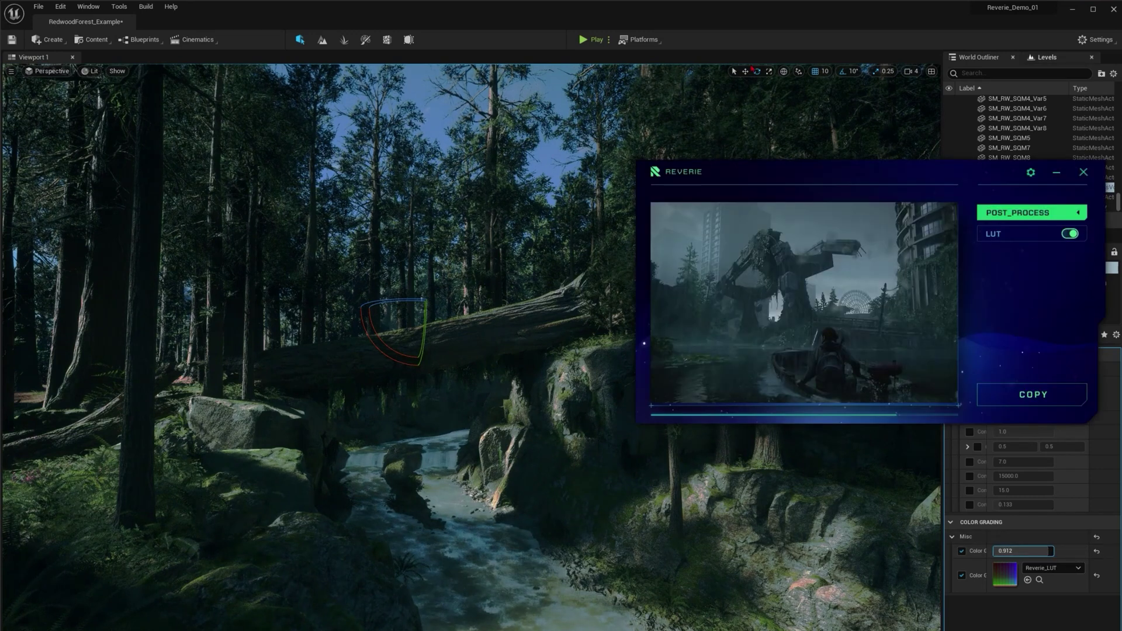
drag(1050, 552, 1051, 551)
key(alt+Tab)
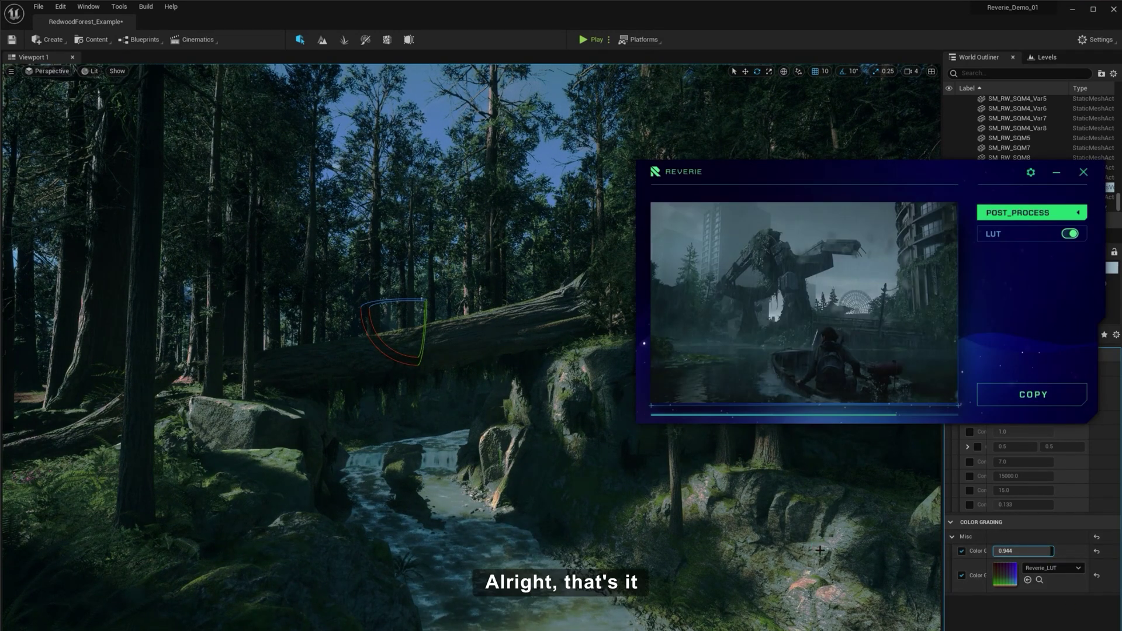